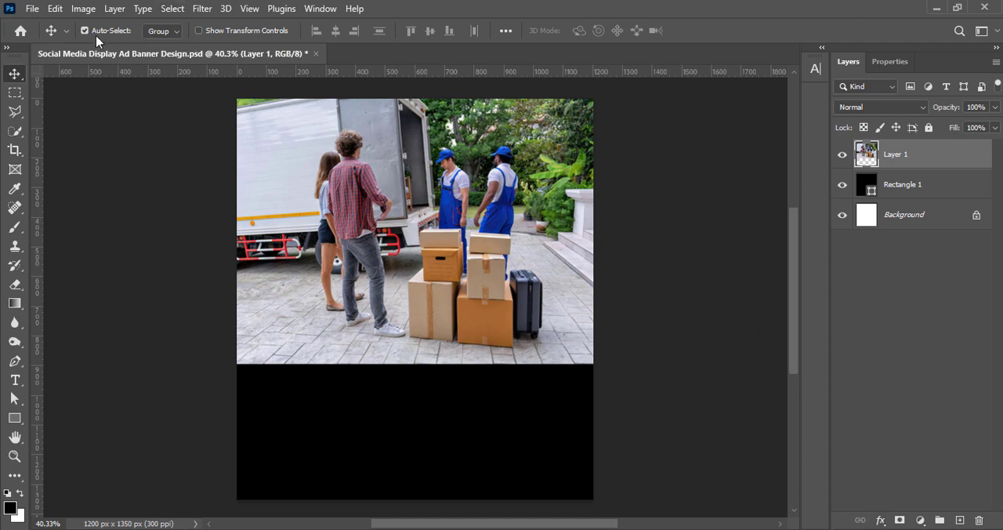
Boost the vibrance of the moving-truck photo to make its colours more vivid.
left_click(83, 9)
mouse_move(107, 47)
left_click(263, 107)
left_click_drag(214, 124, 273, 123)
left_click(333, 101)
Set the photo's brightness to 3 and contrast to 6, and save the document.
left_click(83, 8)
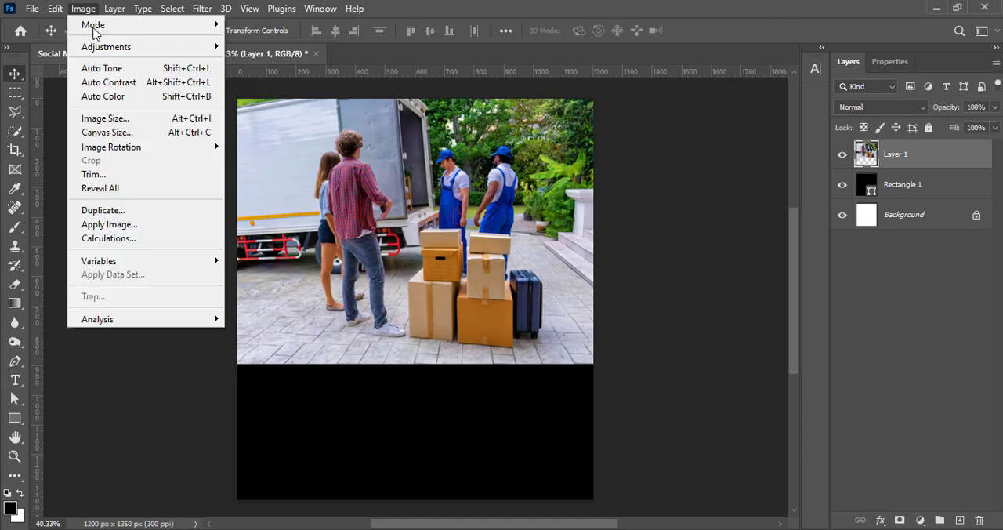
left_click(262, 49)
left_click_drag(576, 145, 581, 146)
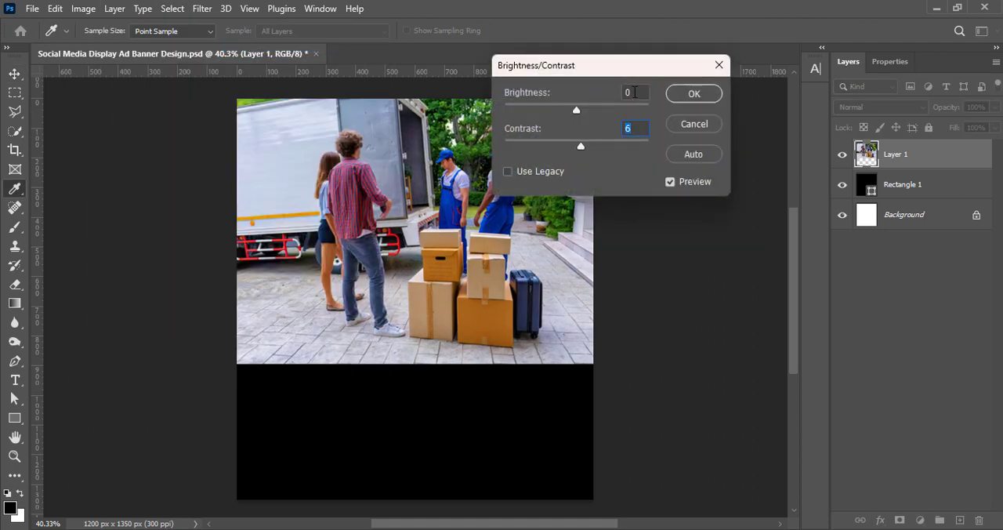
double_click(634, 93)
type("3")
left_click(691, 94)
key("v")
key("ctrl+s")
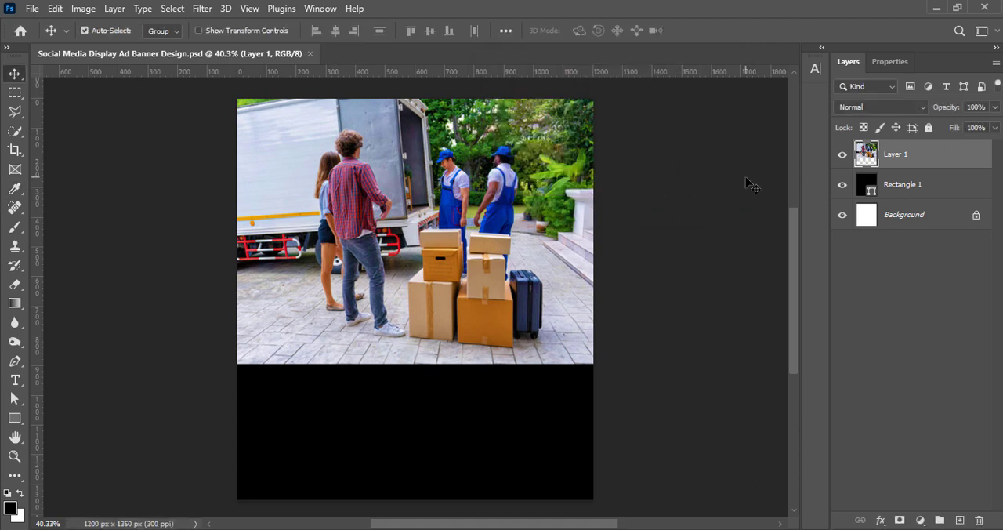
Place the black rectangle above the photo and add a Gradient Overlay to it.
key("Delete")
right_click(864, 155)
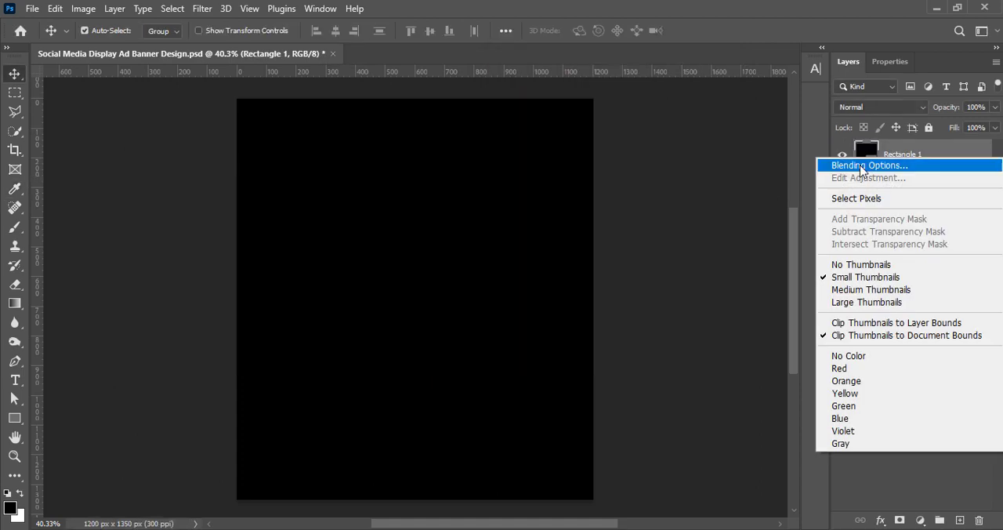
left_click(860, 167)
left_click_drag(590, 108, 765, 103)
left_click(621, 340)
Recolor the overlay gradient's yellow-green stop to dark blue #001870 and its dark green stop to near-black navy.
left_click(898, 200)
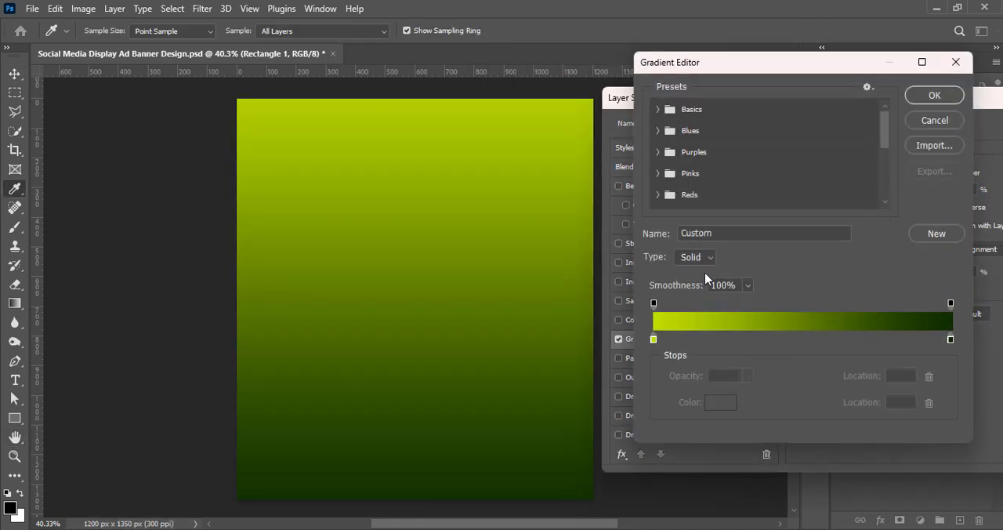
left_click(654, 339)
double_click(654, 339)
left_click_drag(817, 262, 818, 252)
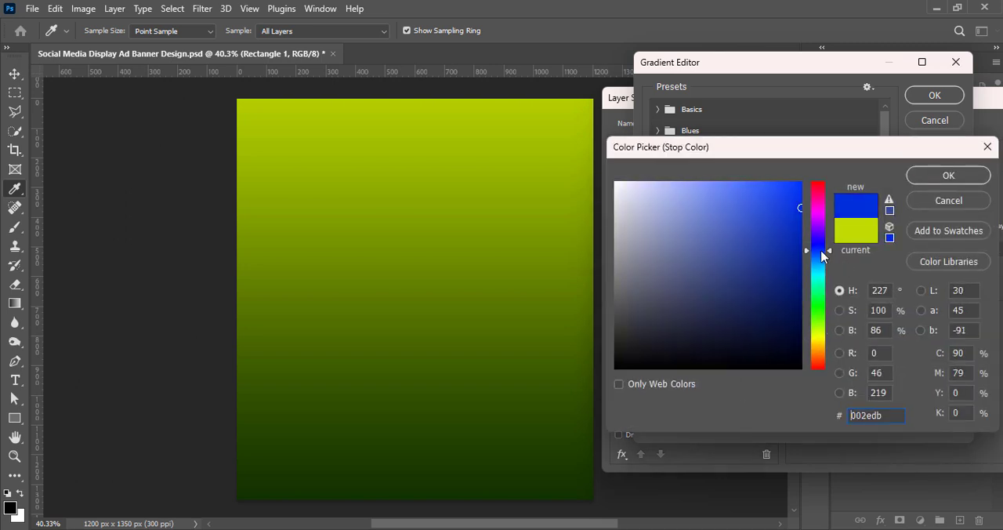
left_click_drag(802, 290, 823, 260)
left_click(948, 175)
double_click(951, 340)
left_click(801, 341)
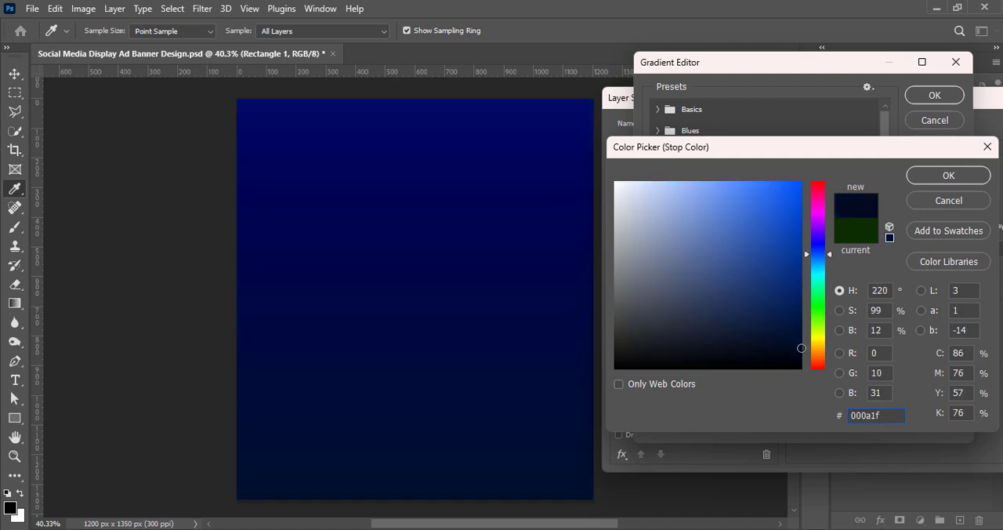
left_click_drag(801, 348, 806, 351)
left_click(934, 181)
Brighten the gradient's dark blue stop to a vivid azure blue and accept the gradient.
double_click(656, 340)
left_click_drag(801, 228, 815, 193)
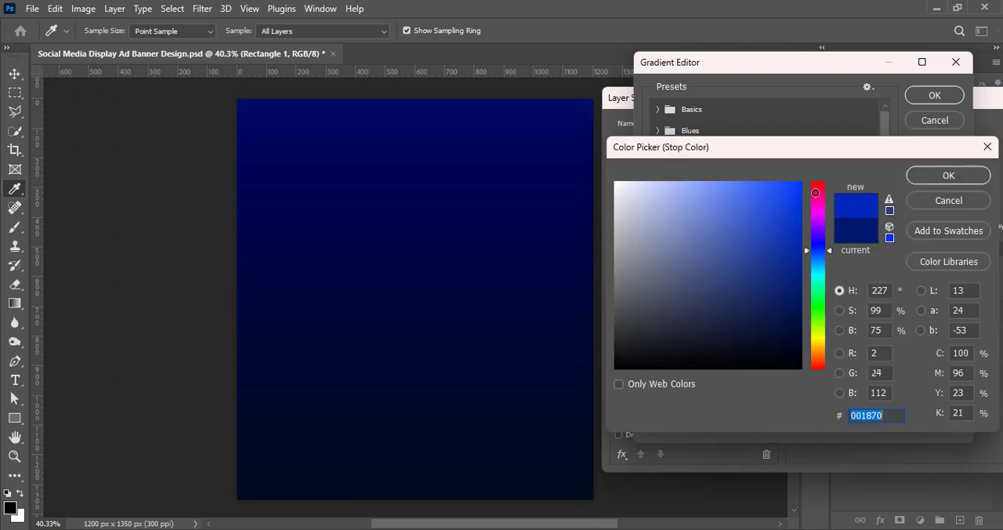
left_click(933, 176)
double_click(654, 339)
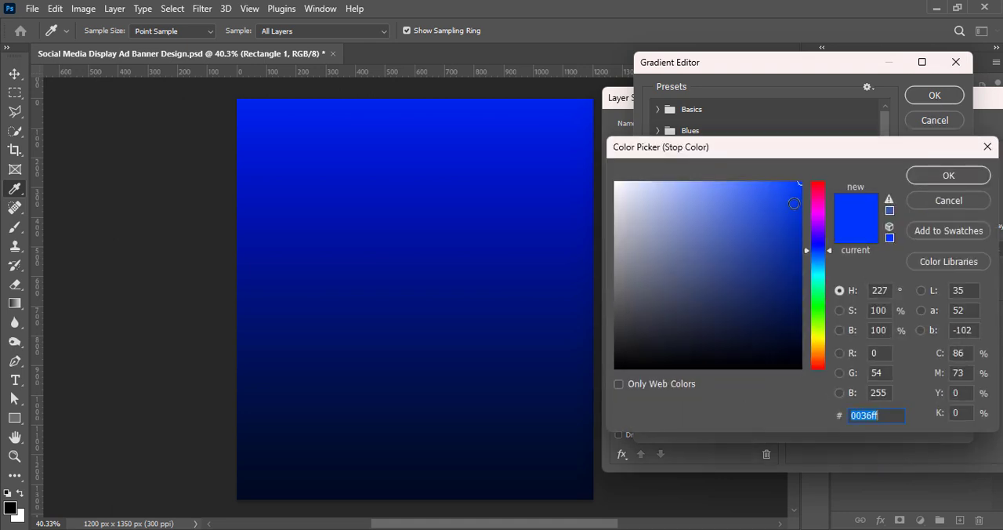
left_click_drag(819, 252, 818, 259)
left_click(943, 176)
left_click(933, 95)
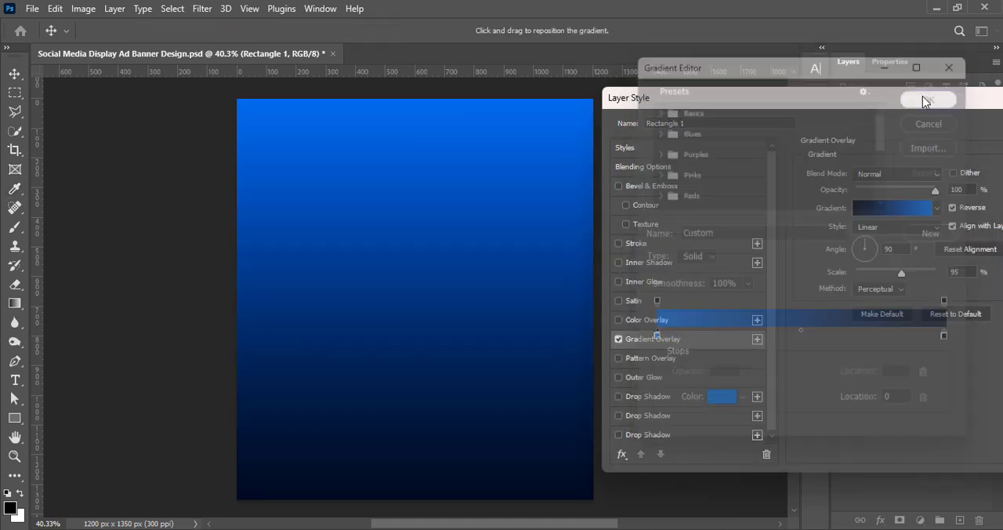
Set the gradient overlay to the Reflected style with Reverse off and raise its scale to 150%.
left_click(898, 226)
left_click(894, 273)
left_click(952, 207)
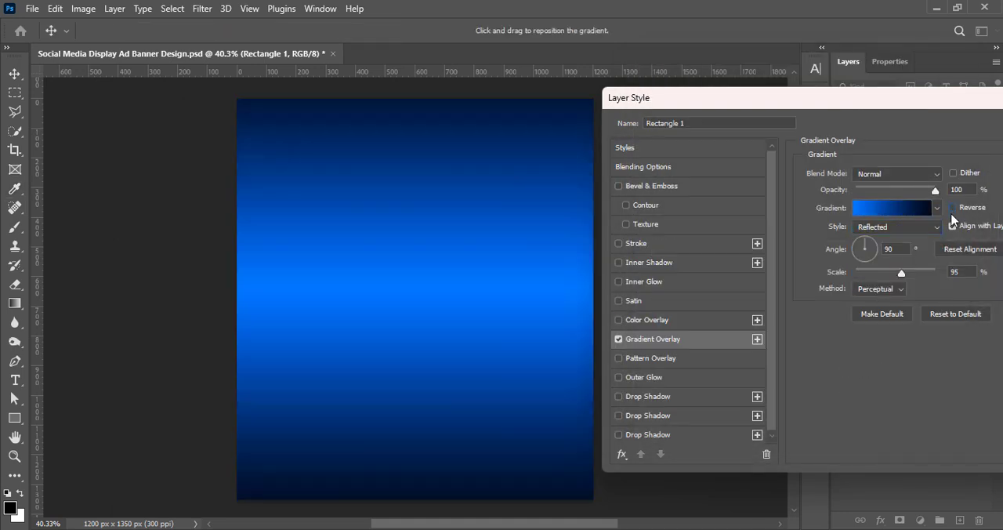
left_click_drag(901, 272, 932, 274)
Set the gradient overlay to the Linear style and turn Reverse on.
left_click(896, 226)
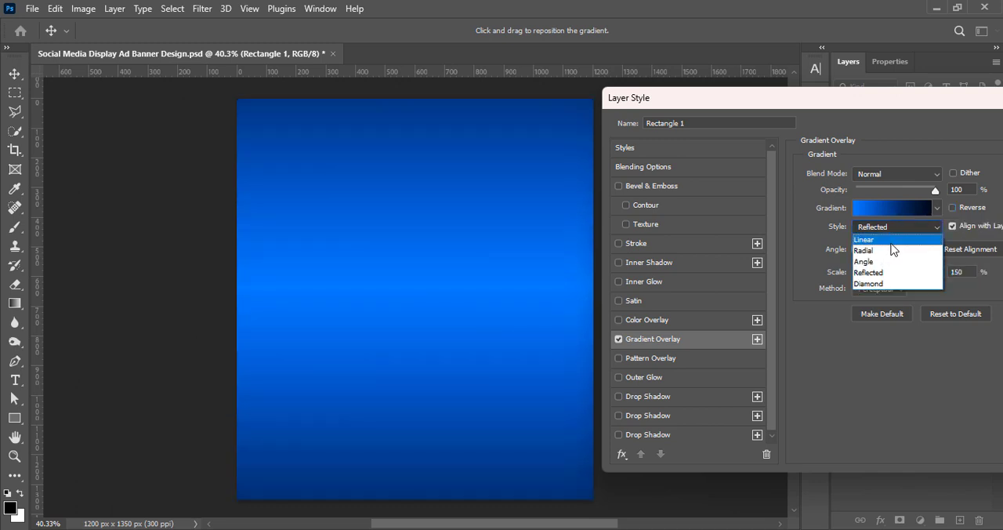
left_click(871, 236)
left_click(952, 207)
Try other gradient interpolation methods, choose Perceptual, and apply the layer style.
left_click(880, 289)
left_click(874, 313)
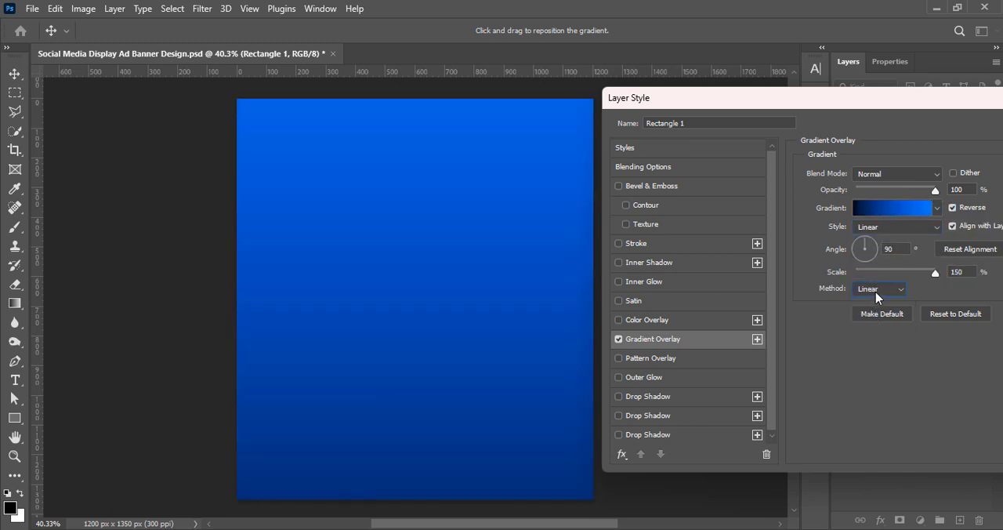
left_click(876, 290)
left_click(875, 323)
left_click(878, 290)
left_click(877, 302)
left_click_drag(860, 98, 524, 100)
left_click(748, 124)
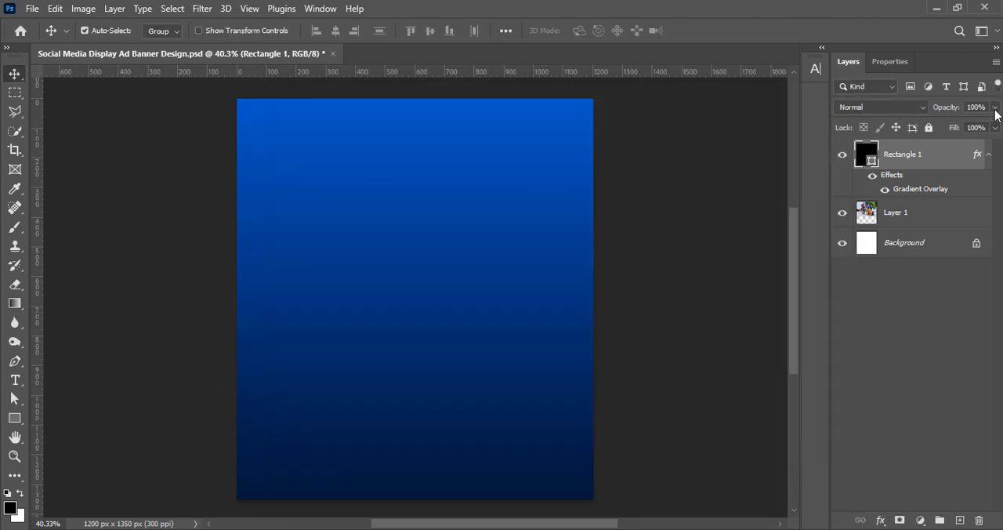
Set the rectangle's opacity to 63% and change its gradient's bright blue stop to a lighter, less saturated blue.
left_click(995, 106)
left_click_drag(993, 123, 972, 127)
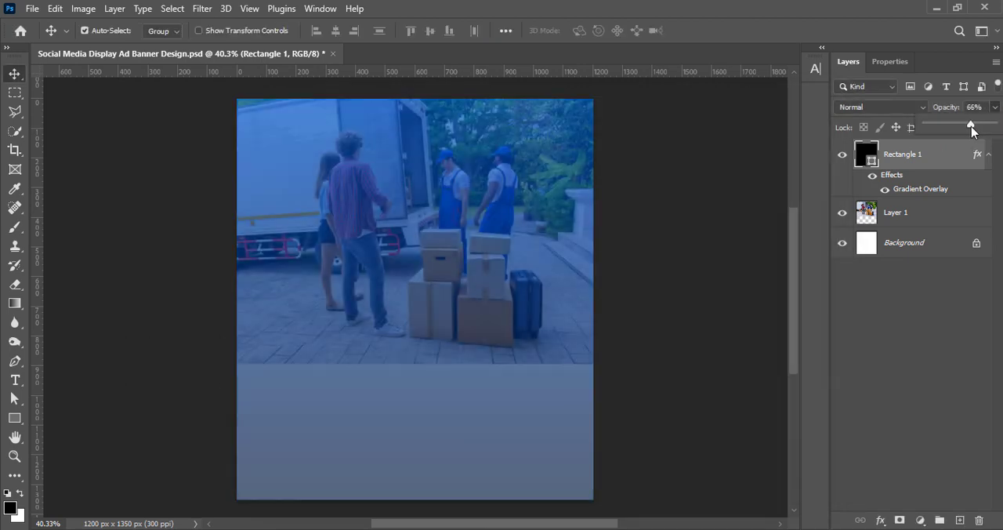
right_click(867, 160)
left_click(871, 169)
left_click_drag(536, 102, 766, 101)
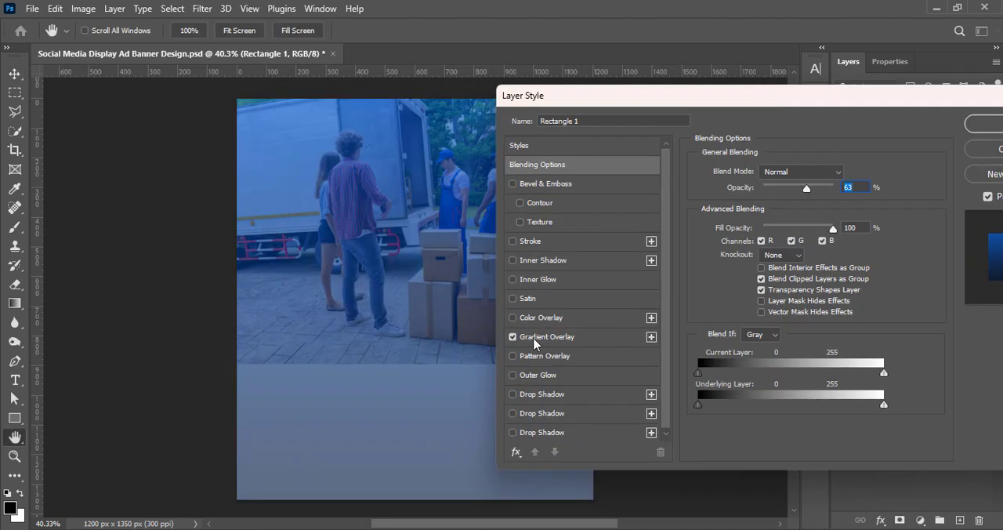
left_click(536, 338)
left_click(767, 209)
double_click(655, 341)
left_click_drag(784, 187, 719, 180)
left_click(951, 179)
left_click(946, 96)
left_click(993, 123)
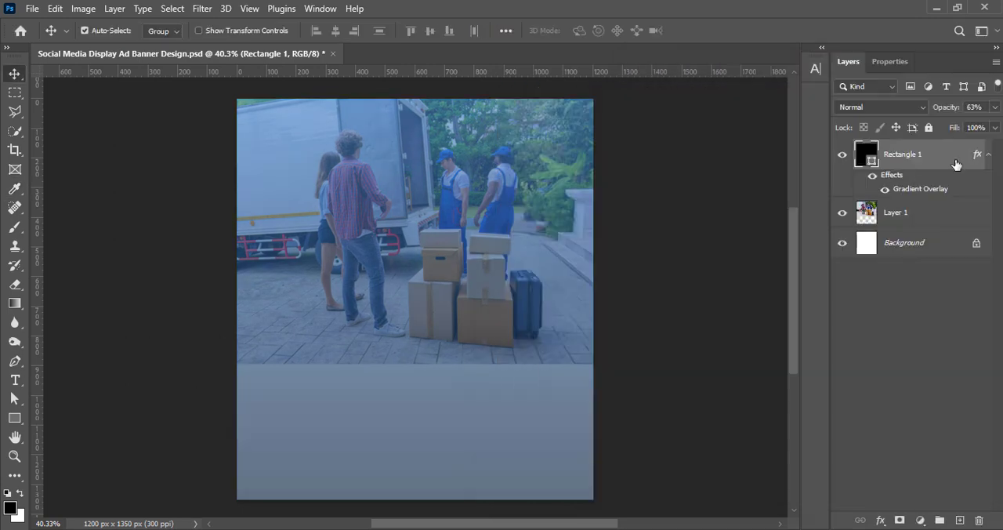
Raise the gradient rectangle's opacity to about 85%.
left_click(995, 108)
left_click_drag(971, 125, 987, 128)
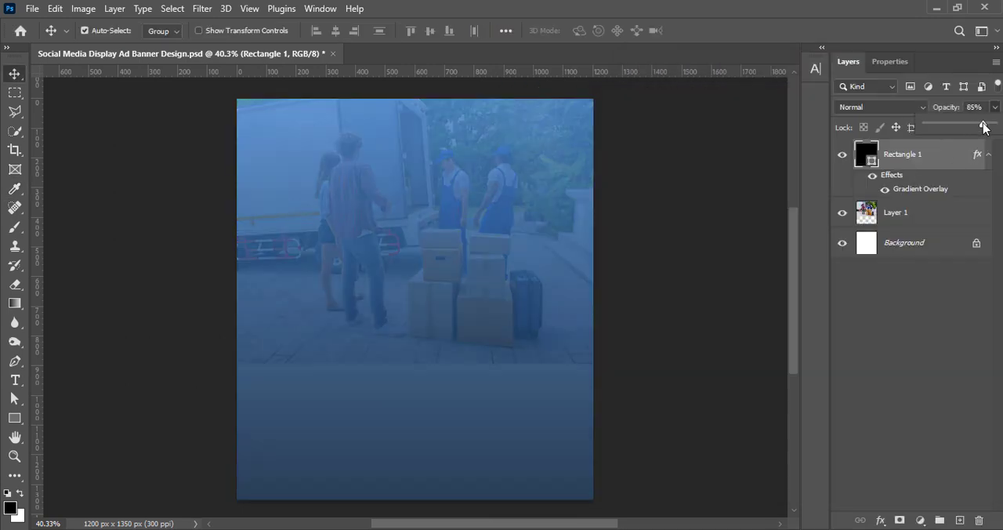
Apply a Gaussian Blur with a radius of 5.4 pixels to the photo layer.
left_click(876, 224)
left_click(203, 8)
mouse_move(224, 213)
left_click(415, 250)
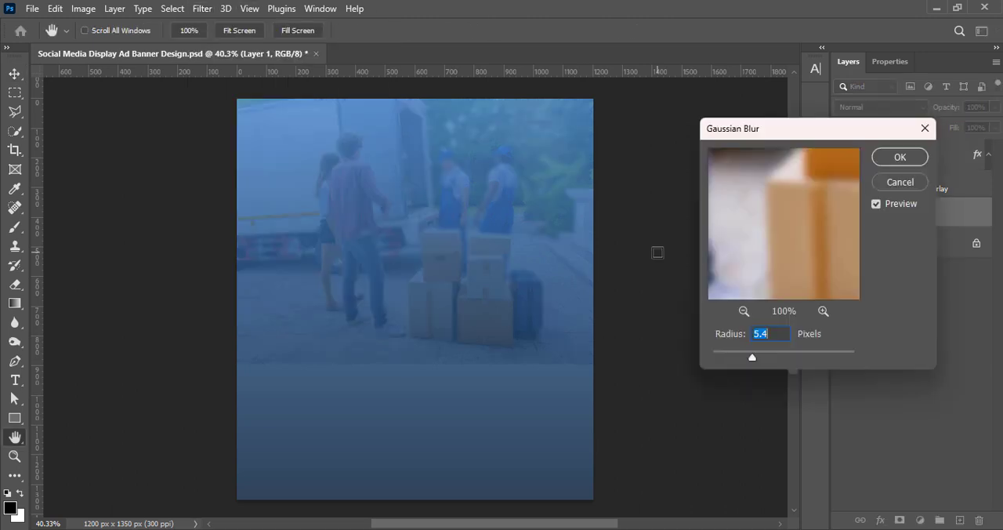
left_click(900, 156)
Apply a Radial Blur of amount 10 with the Zoom method and Best quality to the photo, and save the document.
left_click(202, 8)
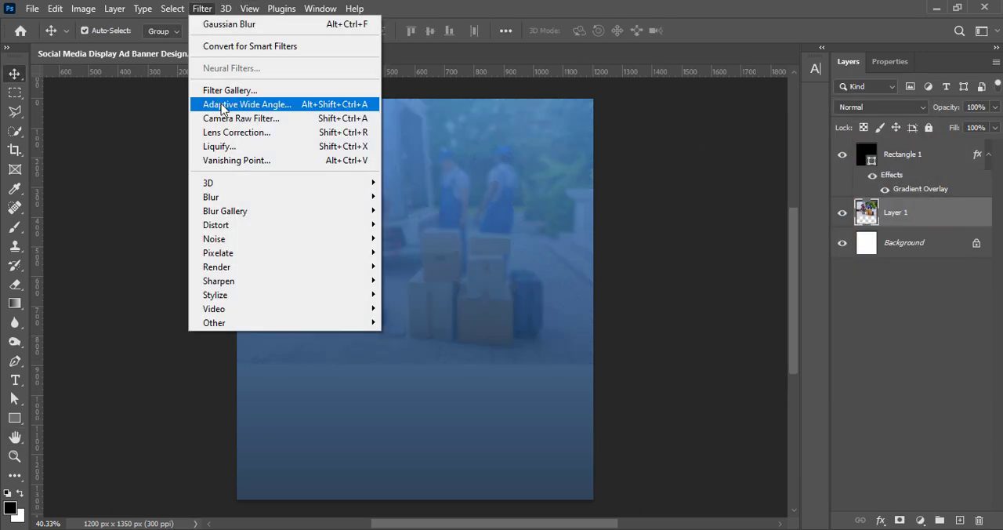
mouse_move(212, 197)
left_click(415, 294)
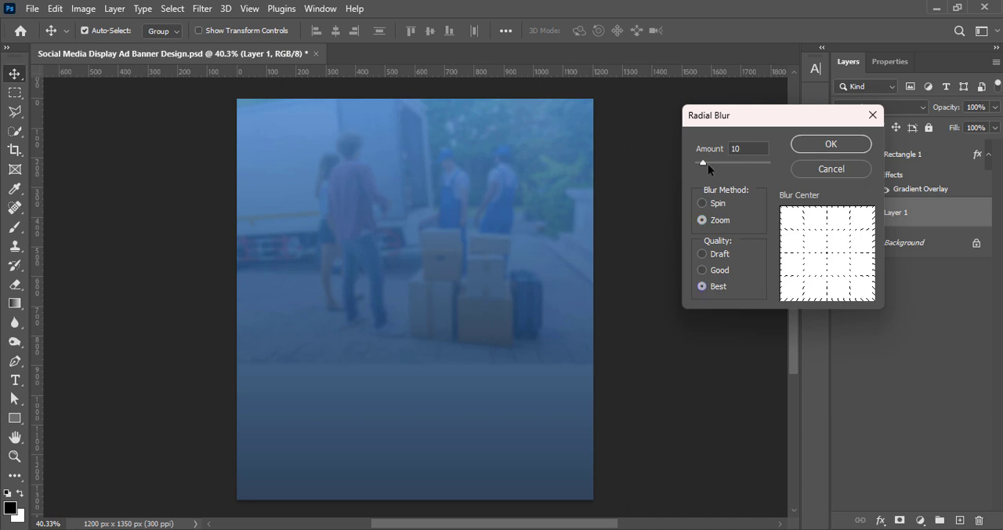
left_click(815, 145)
left_click(671, 239)
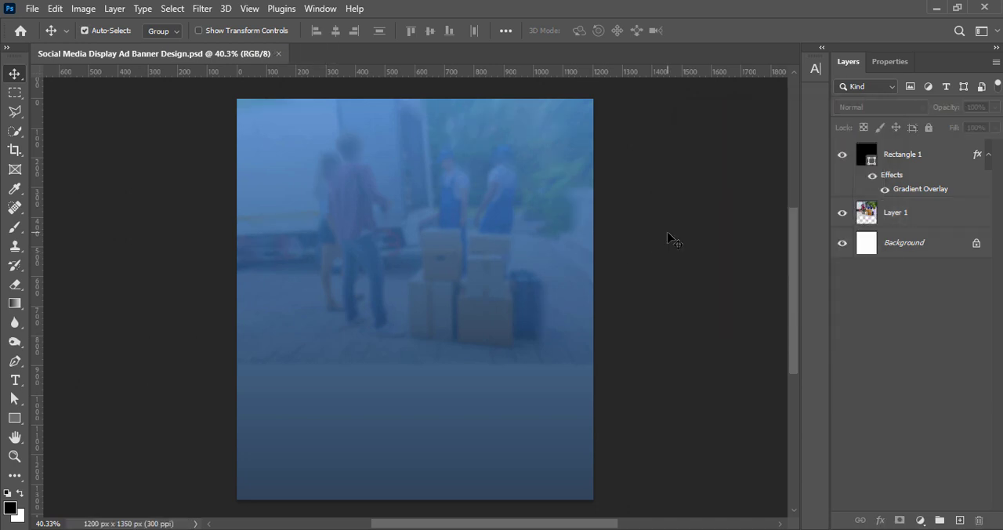
Draw a black rectangle of about 1102 × 691 px on a new layer, extending past the canvas's left edge.
left_click(960, 520)
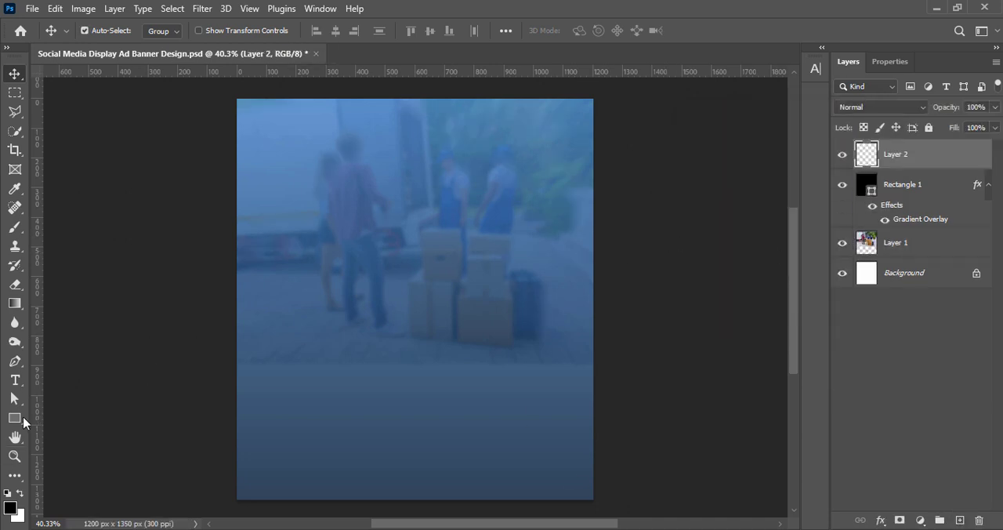
key("u")
left_click_drag(163, 207, 491, 412)
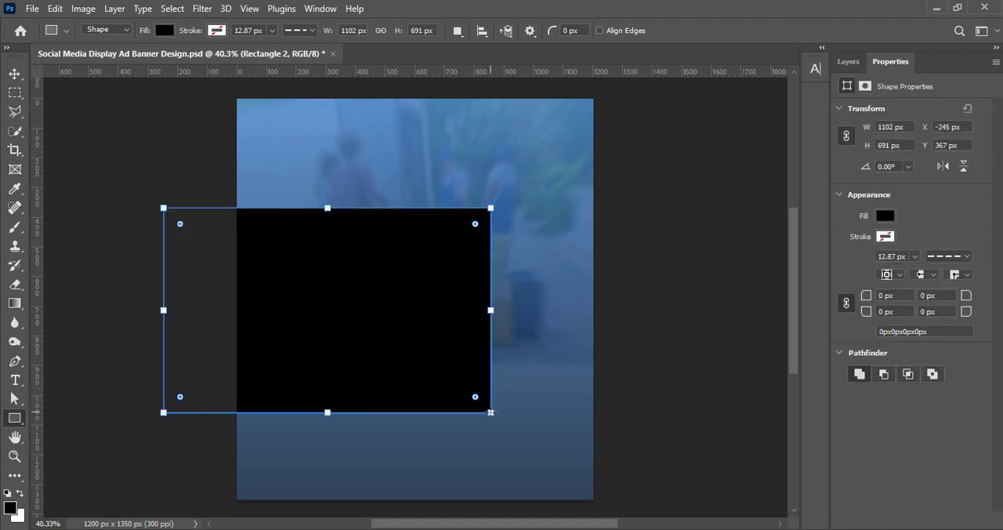
Move the new rectangle further left past the canvas edge and scale it to about 105.7%.
left_click(15, 74)
left_click_drag(376, 323, 342, 333)
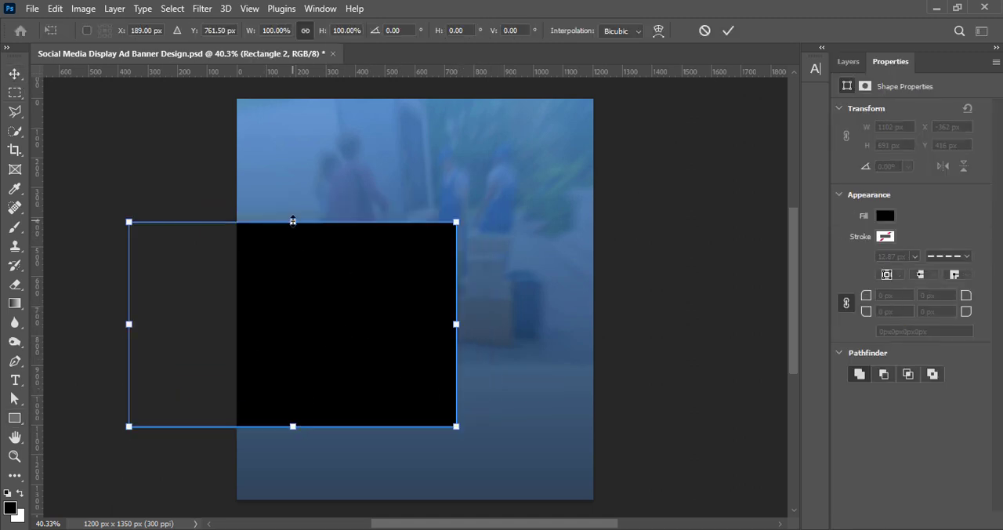
left_click_drag(293, 222, 294, 210)
left_click_drag(364, 312, 330, 305)
Slant the rectangle's right edge by pulling its lower-right corner inward about 19°, and commit the transform.
right_click(305, 263)
left_click(367, 274)
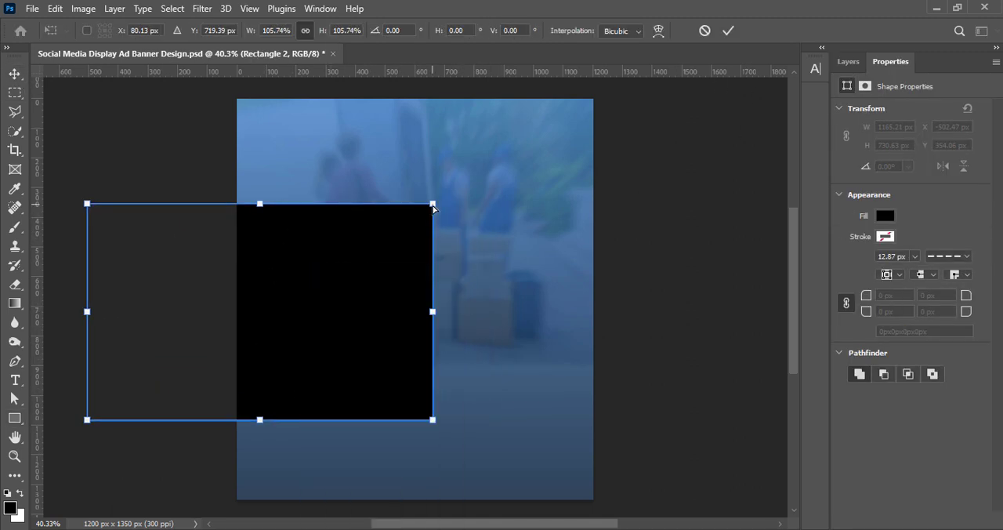
left_click_drag(433, 419, 356, 420)
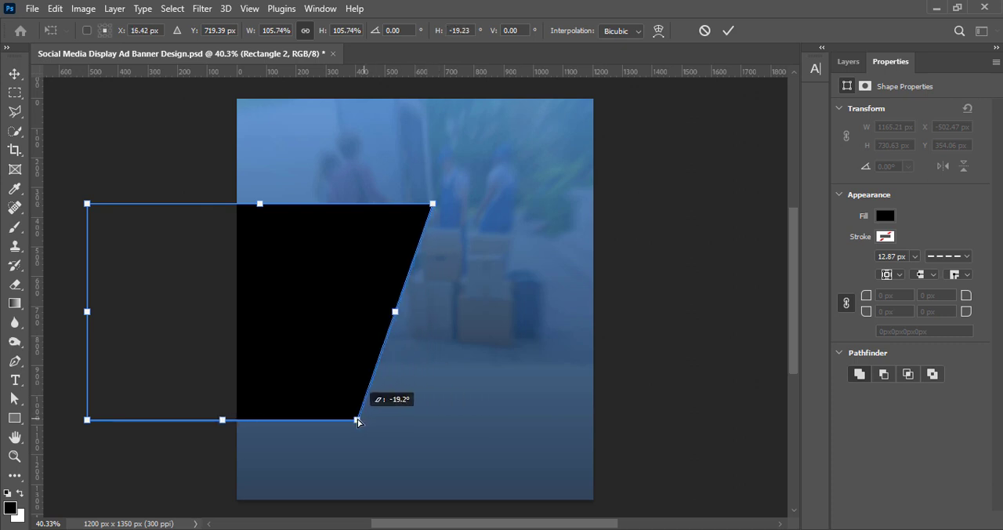
left_click(728, 31)
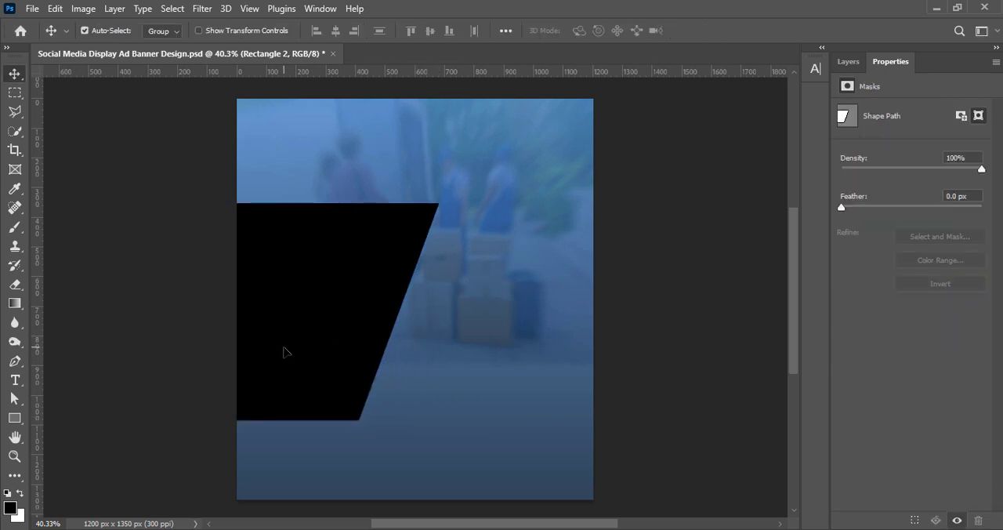
Duplicate the slanted shape to the canvas's right side and flip the copy horizontally.
left_click_drag(316, 350, 612, 330, "alt")
key("ctrl+t")
right_click(472, 340)
left_click(517, 327)
Flip the copy vertically and move it down and left so its slanted edge faces the original's.
right_click(555, 330)
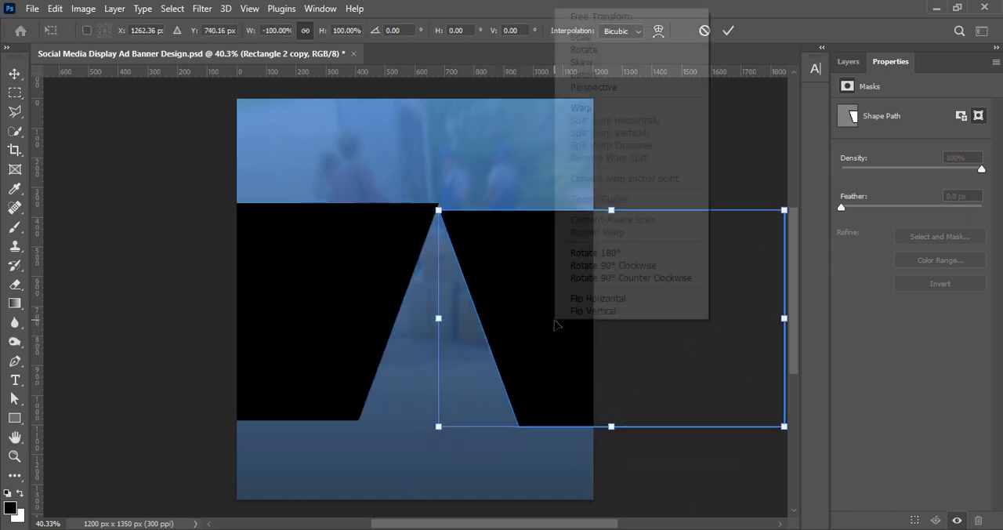
left_click(582, 252)
right_click(555, 291)
left_click(595, 509)
left_click_drag(574, 357, 528, 385)
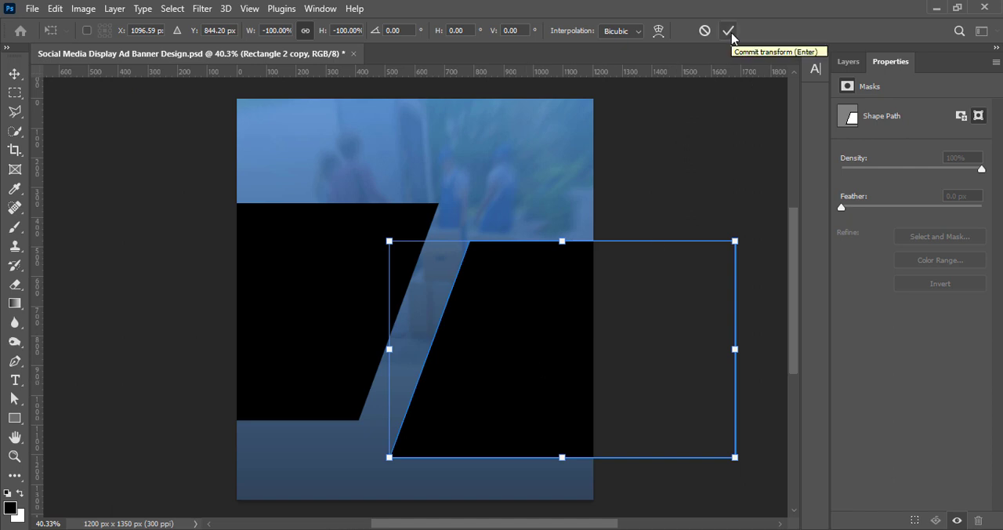
Reduce the copy's height to about 73.5%, pull its lower-left corner inward to match the original's slant, and commit the transform.
left_click_drag(562, 241, 562, 299)
right_click(500, 358)
left_click(525, 94)
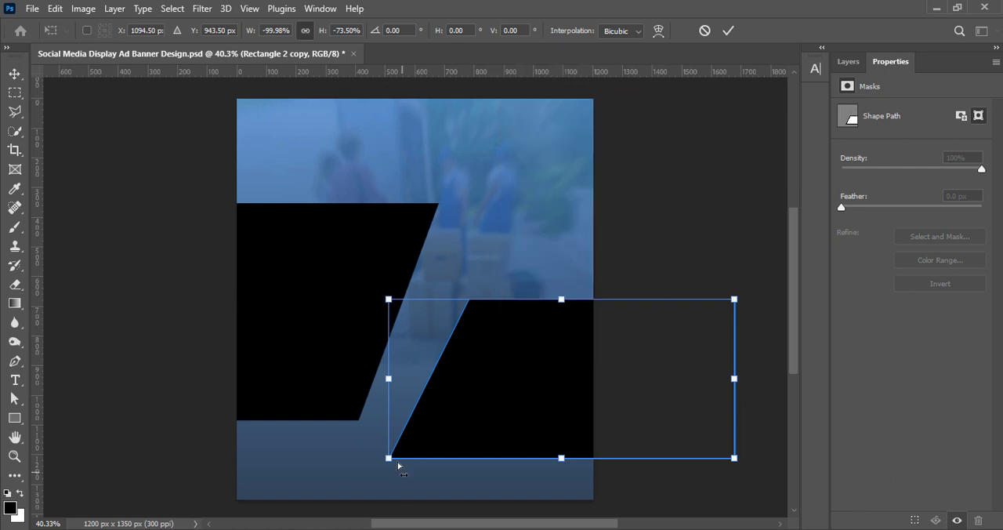
left_click_drag(390, 459, 410, 462)
left_click(729, 32)
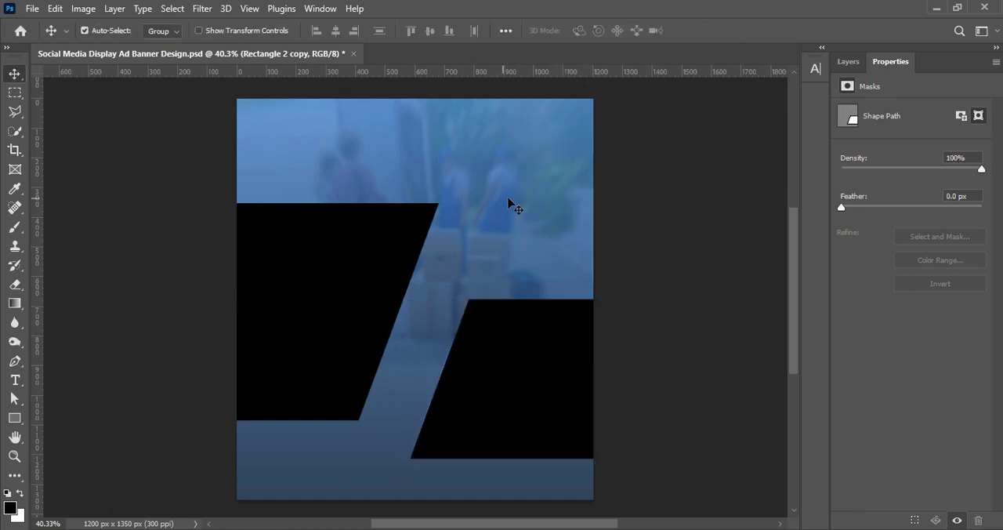
Shift the blurred photo layer slightly upward and save the document.
left_click(848, 61)
left_click(889, 265)
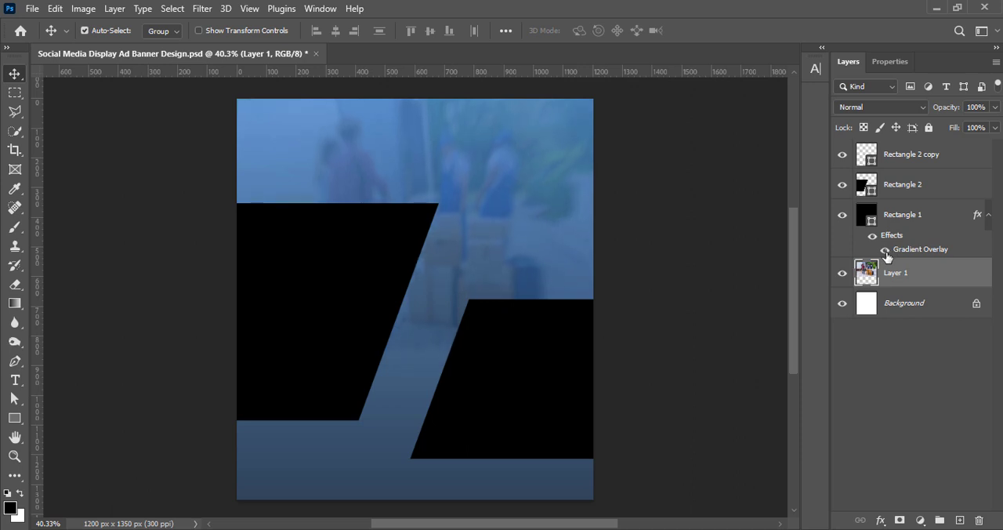
left_click(690, 307)
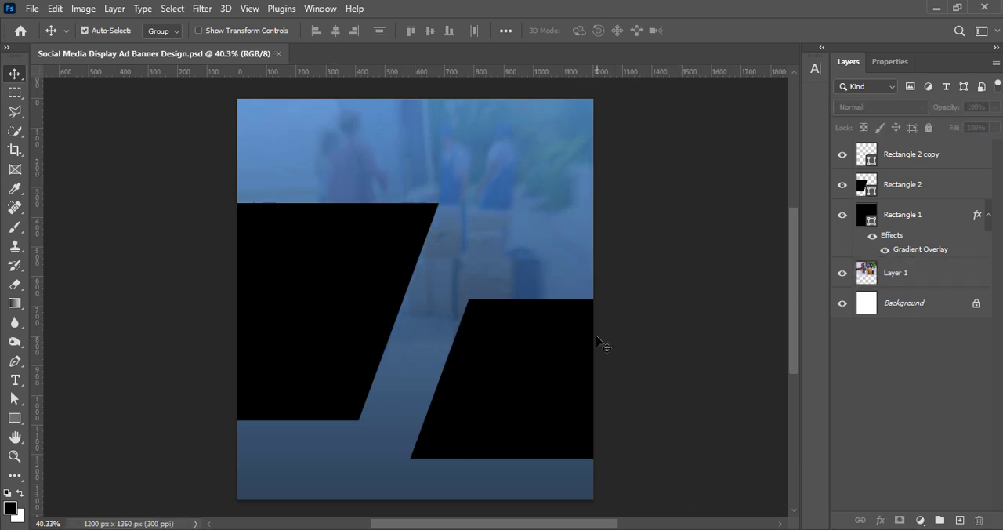
Fill the large black slanted shape on the canvas's left side with a light lavender color.
left_click(295, 305)
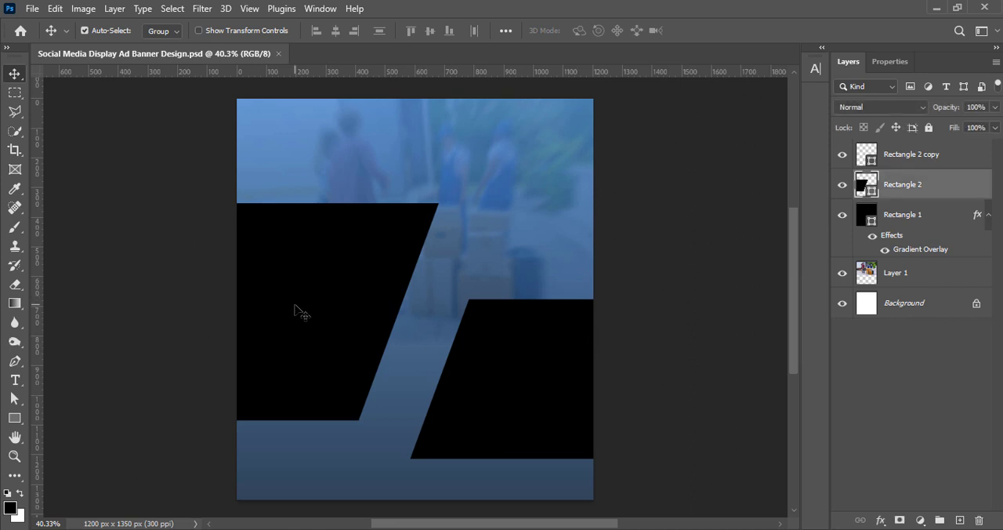
double_click(867, 185)
left_click(814, 367)
left_click(618, 286)
left_click_drag(617, 286, 618, 207)
left_click_drag(826, 369, 823, 251)
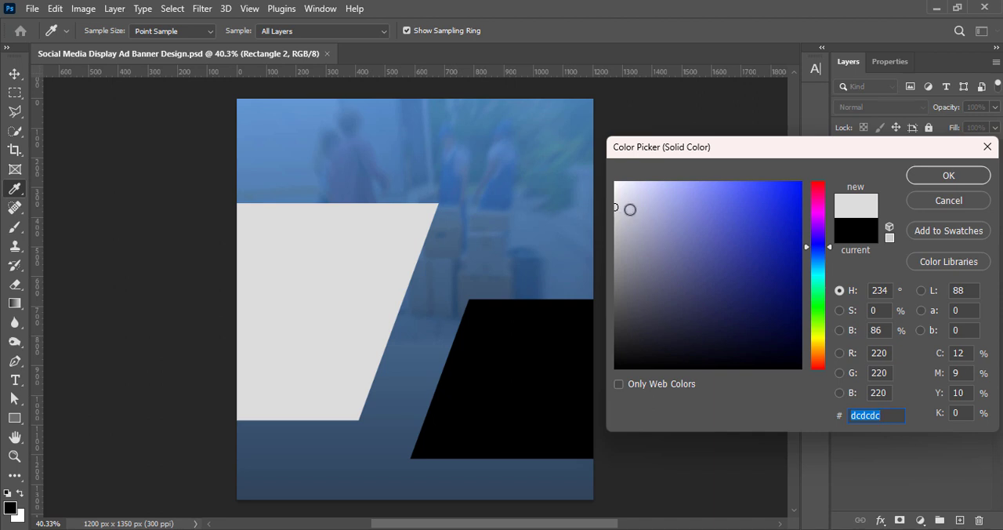
left_click_drag(630, 209, 658, 188)
left_click(950, 177)
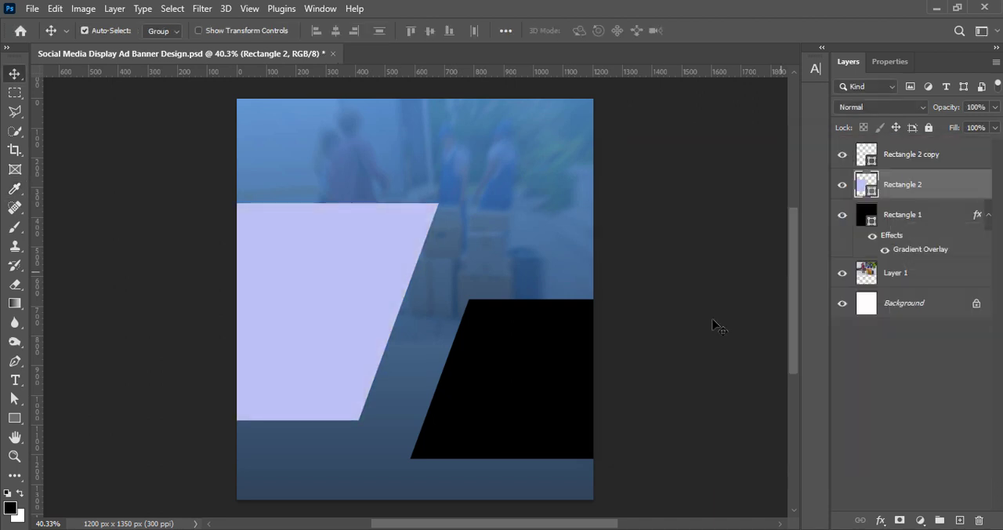
Fill the slanted shape on the canvas's right side with dark gray #191919 and save the document.
double_click(862, 160)
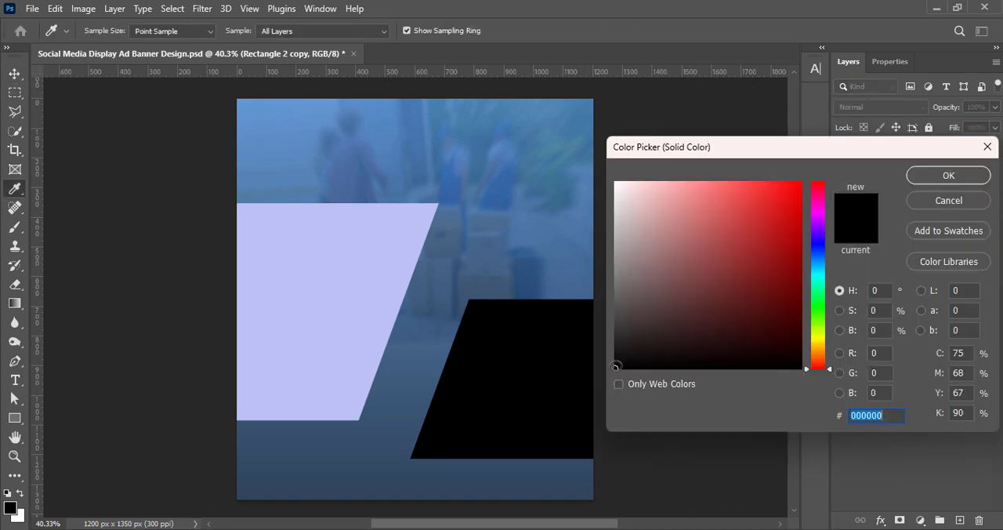
mouse_move(615, 366)
left_mouse_down()
mouse_move(613, 234)
mouse_move(601, 212)
mouse_move(613, 351)
left_mouse_up()
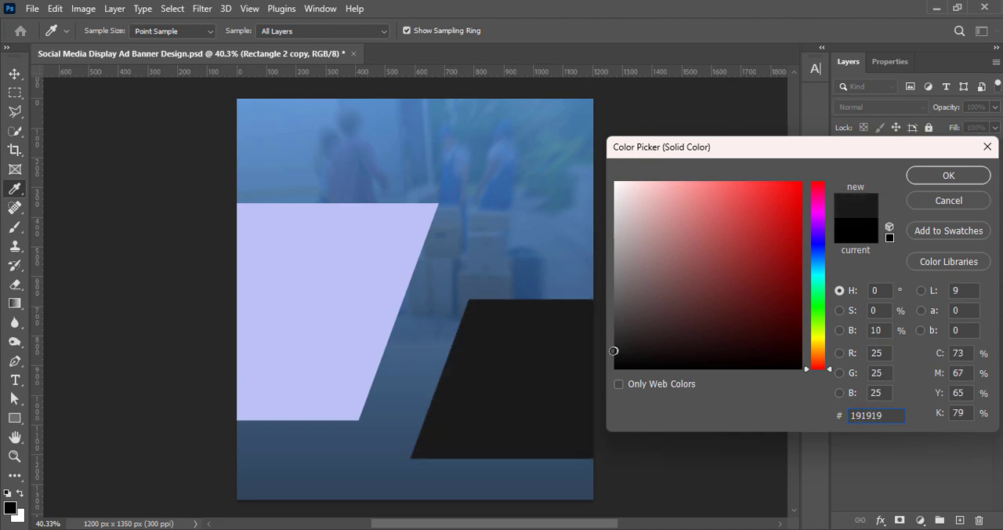
key("Return")
key("v")
left_click(665, 368)
key("ctrl+s")
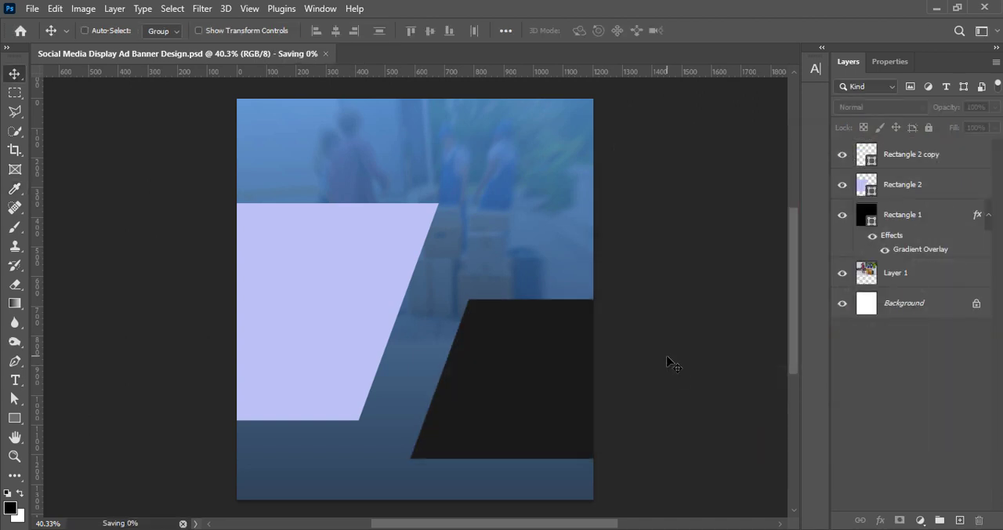
Draw a black rounded rectangle about 325 × 298 px with 40 px corners between the slanted shapes' lower ends.
left_click(960, 520)
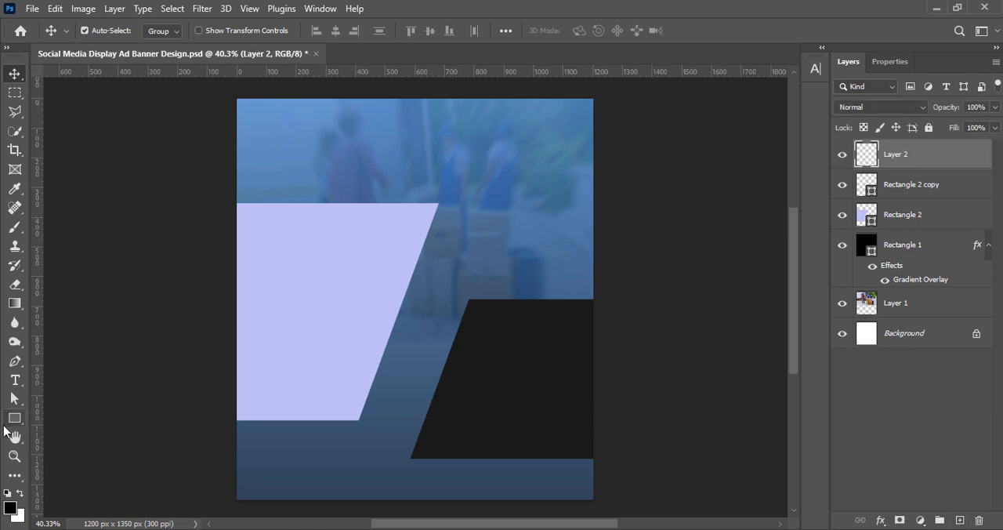
key("u")
left_click_drag(374, 391, 482, 479)
left_click_drag(468, 411, 468, 435)
left_click(14, 73)
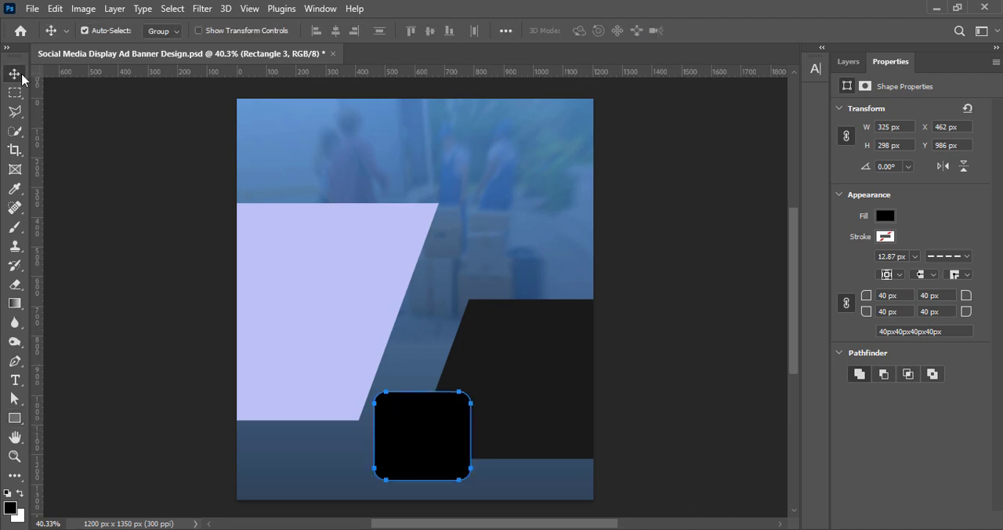
Give the rounded rectangle a light gray 5 px outside stroke through its layer style.
left_click(848, 61)
double_click(964, 139)
left_click_drag(532, 95, 672, 99)
left_click(586, 245)
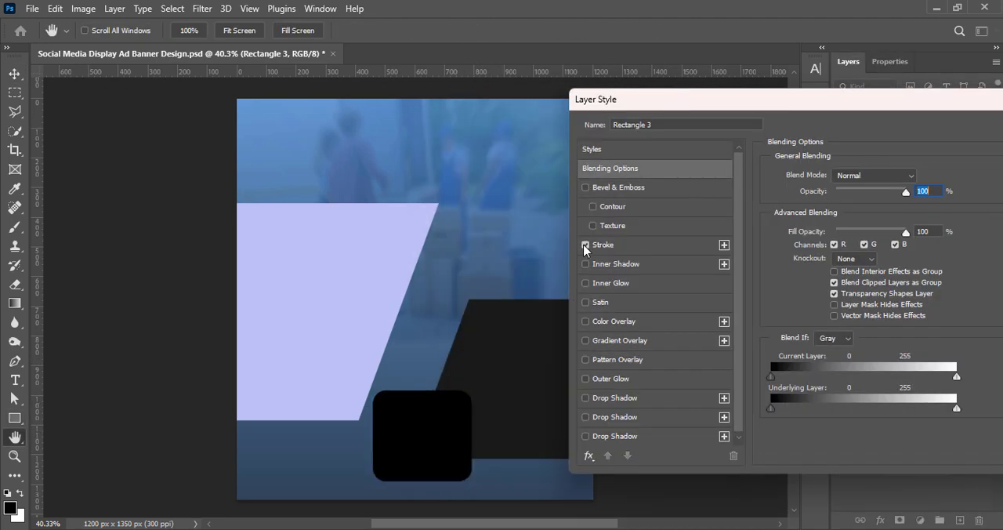
left_click(646, 246)
left_click(798, 343)
left_click_drag(616, 209, 618, 201)
left_click(946, 177)
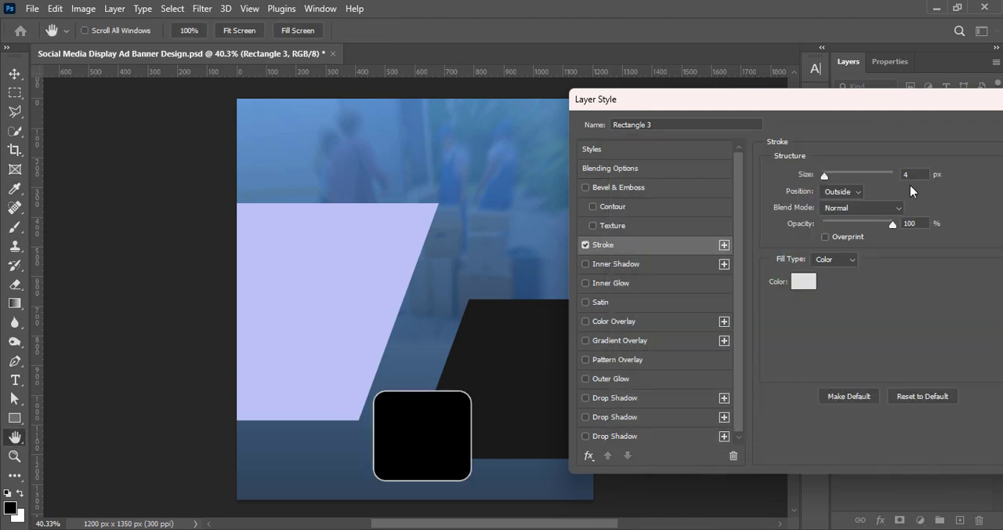
left_click_drag(901, 99, 690, 98)
left_click(871, 130)
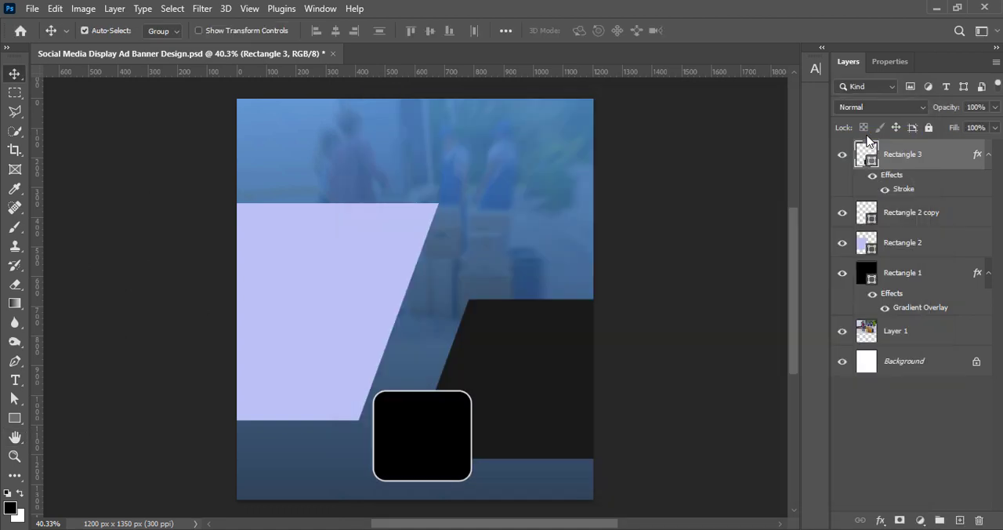
Duplicate the rounded rectangle and arrange the two diagonally, with the copy lower and overlapping the original's lower-right corner.
left_click_drag(427, 453, 487, 451)
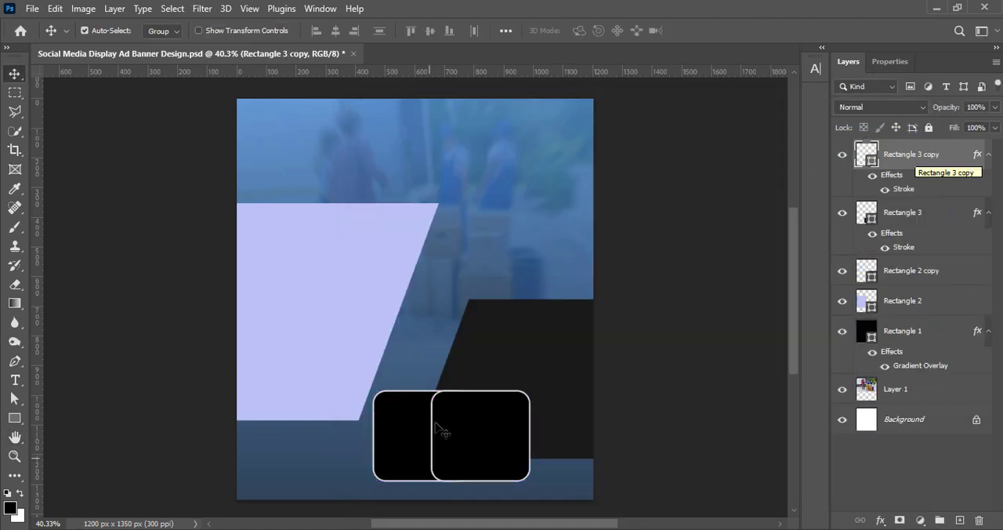
left_click_drag(416, 422, 432, 363)
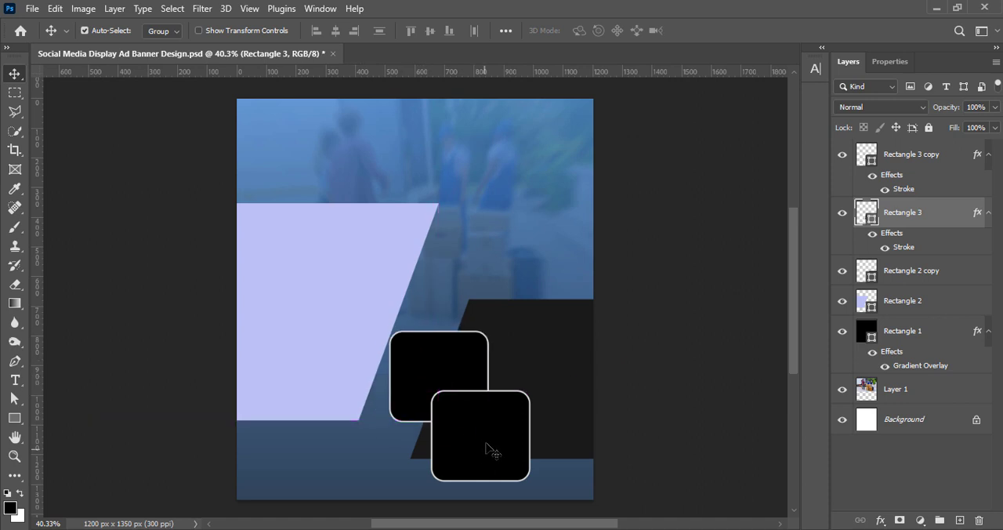
left_click_drag(492, 451, 531, 430)
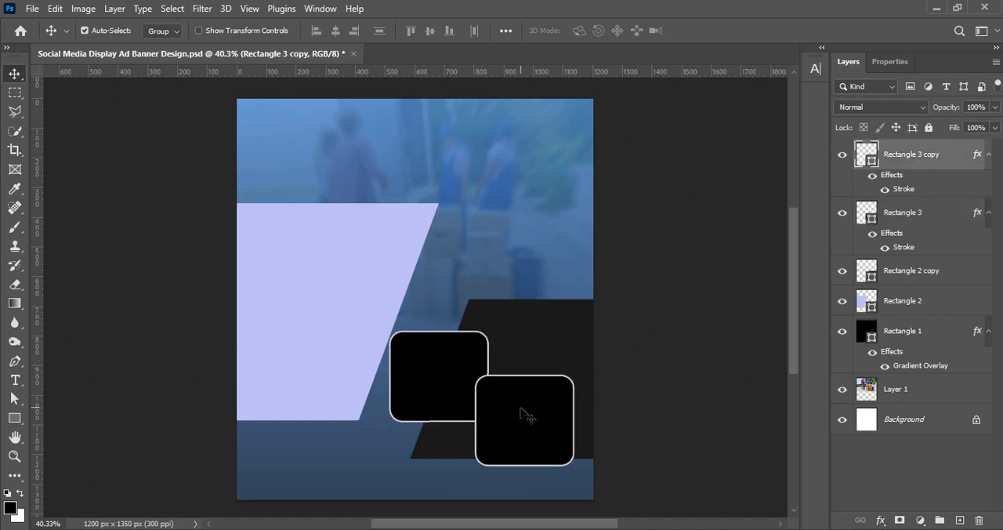
left_click(703, 302)
Shorten the dark slanted shape to about 76% height, restore its slant by pulling the upper-left corner outward, and move it up.
left_click(549, 348)
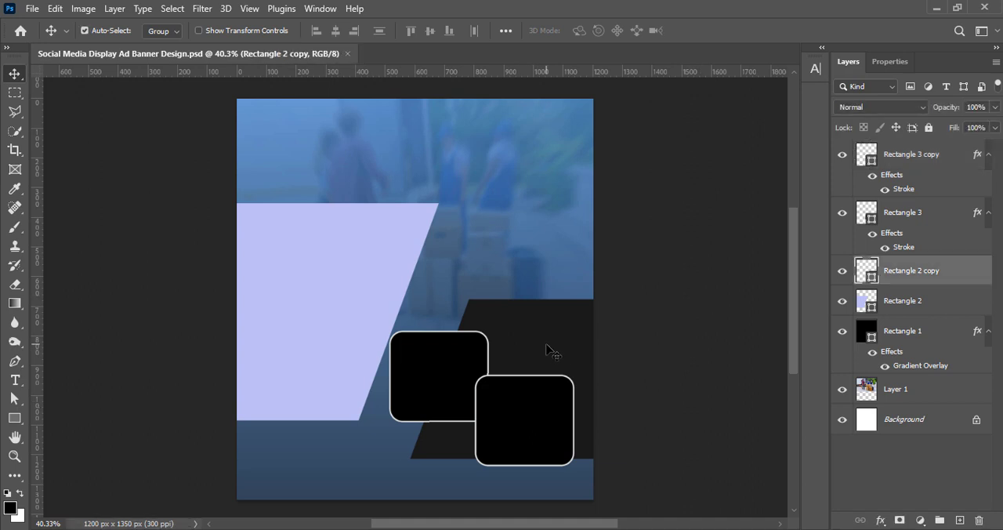
key("ctrl+t")
left_click_drag(572, 458, 571, 425)
right_click(508, 343)
left_click(541, 86)
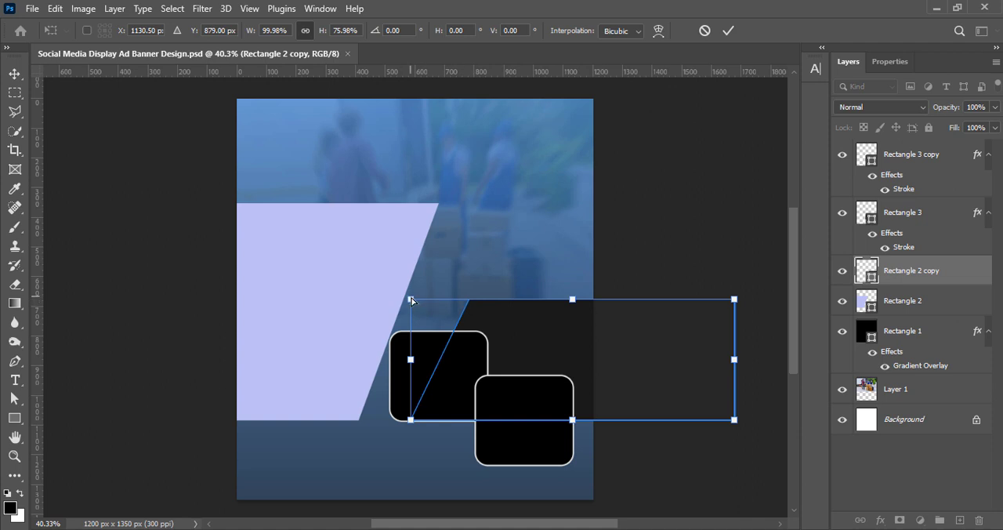
left_click_drag(412, 300, 393, 295)
key("Return")
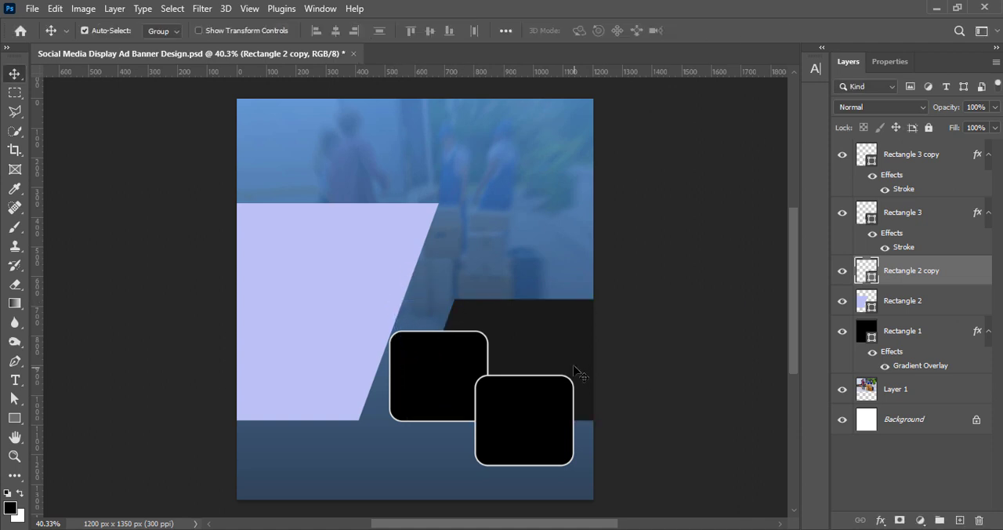
left_click_drag(574, 366, 588, 286)
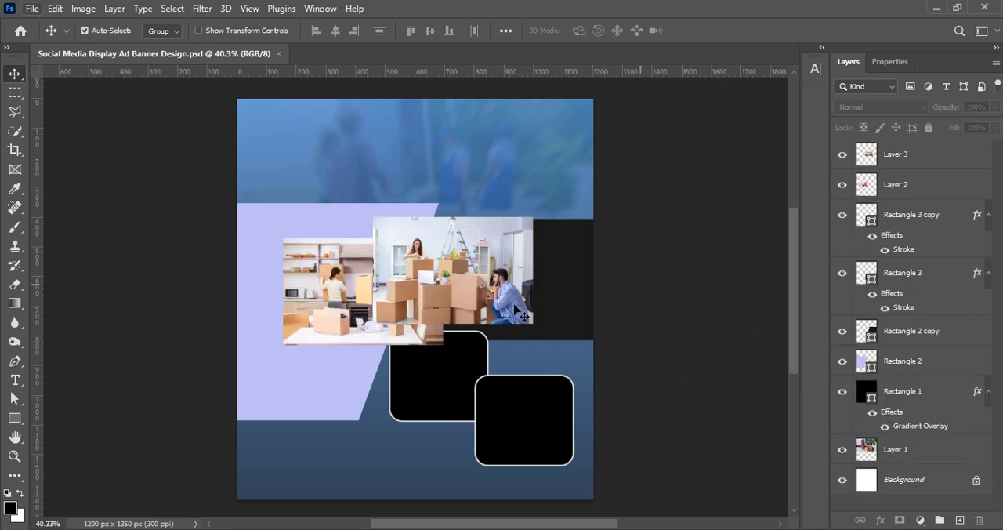
Move the stacked-boxes photo toward the frames and raise its brightness to 5 and contrast to about 17.
left_click_drag(479, 287, 449, 350)
left_click(75, 11)
mouse_move(110, 44)
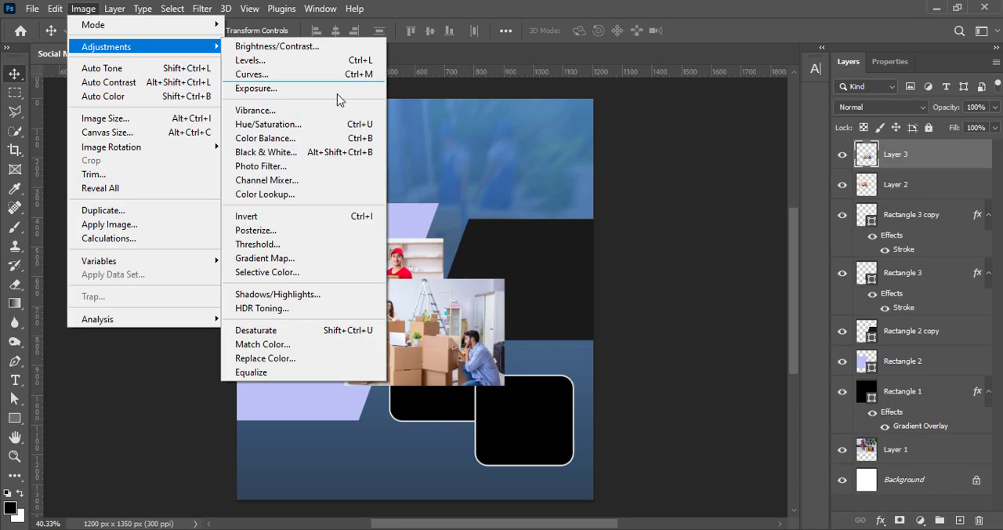
left_click(259, 141)
left_click(332, 100)
left_click(90, 13)
left_click(258, 46)
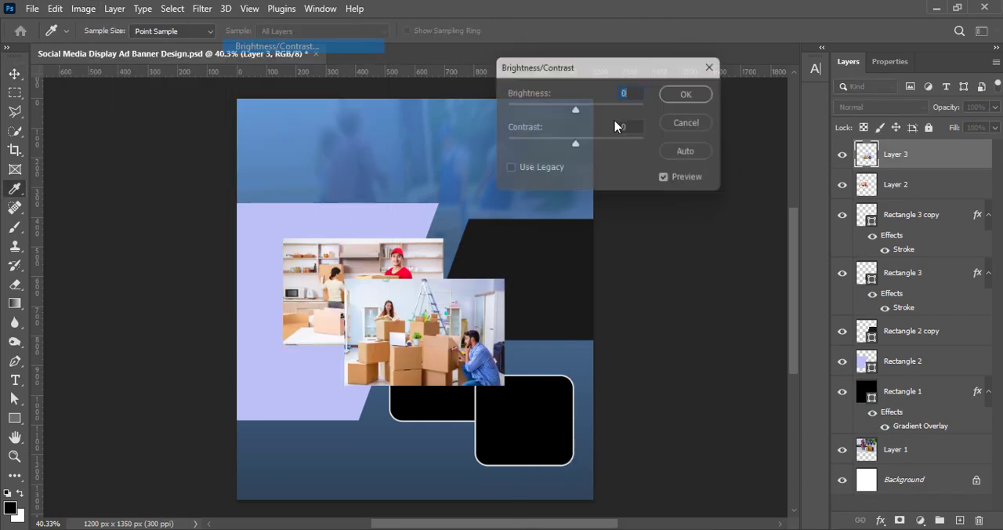
left_click_drag(576, 143, 583, 149)
left_click_drag(578, 112, 581, 113)
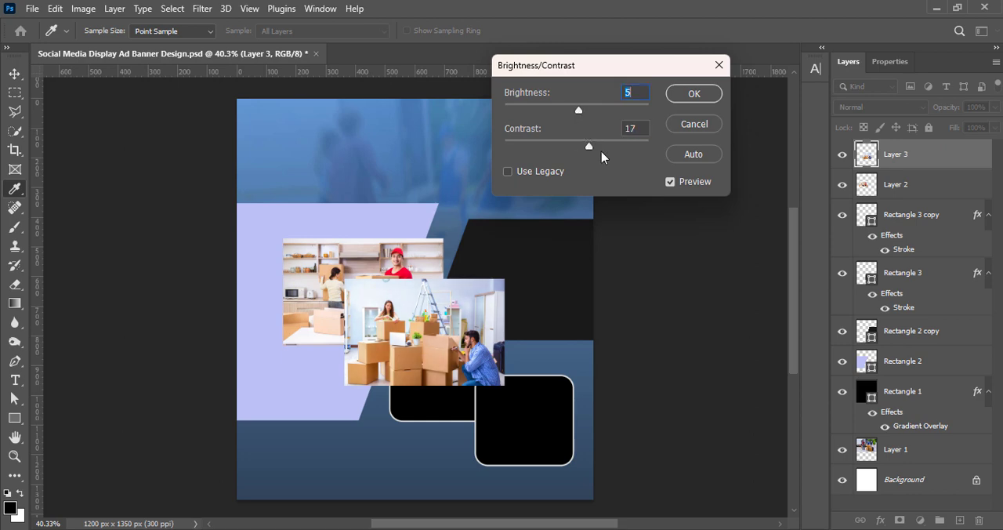
left_click_drag(593, 149, 593, 149)
key("Return")
Apply a slight Curves adjustment to the stacked-boxes photo.
left_click(86, 10)
mouse_move(110, 46)
left_click(306, 77)
left_click_drag(559, 59, 668, 62)
left_click_drag(735, 217, 735, 210)
left_click_drag(596, 53, 497, 53)
left_click(925, 83)
key("v")
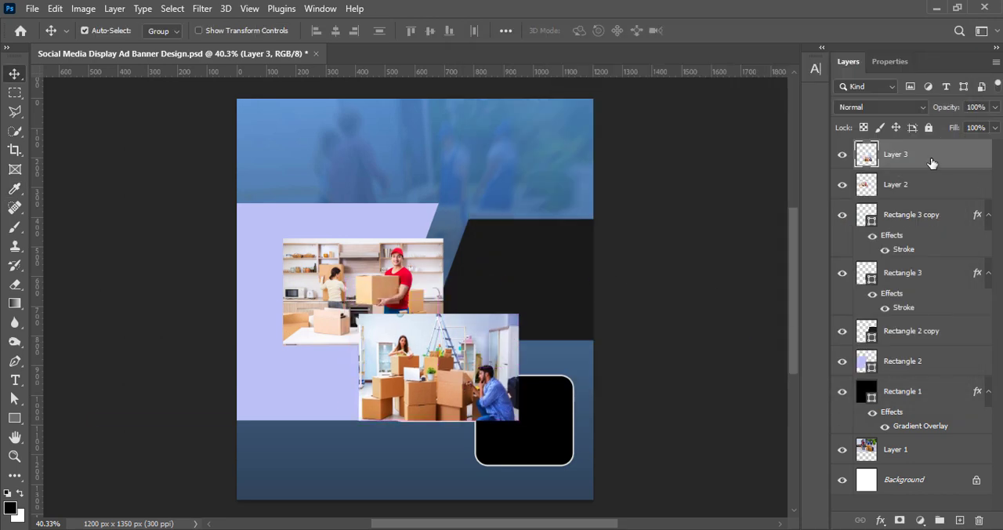
Place the stacked-boxes photo layer directly above the rear rounded rectangle and clip it to that shape.
left_click_drag(932, 162, 929, 257)
right_click(916, 257)
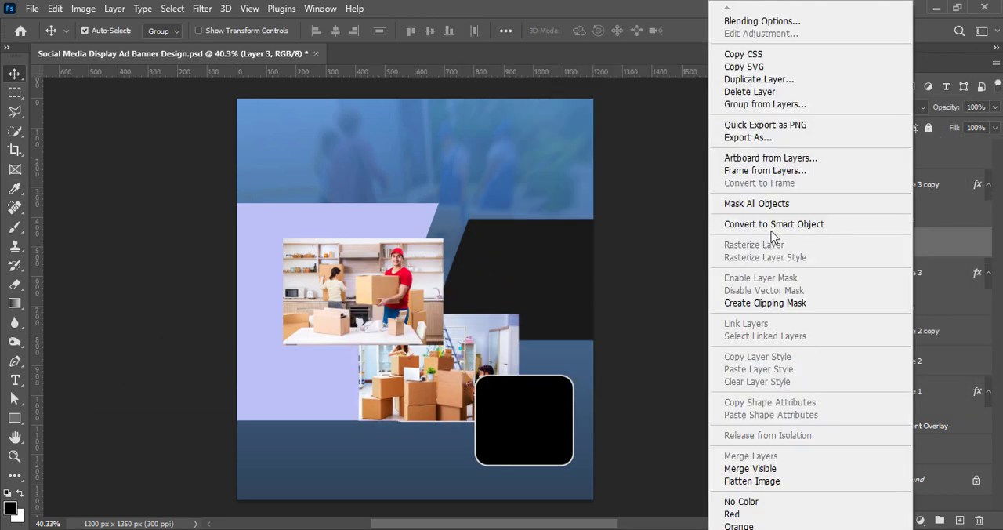
left_click(775, 237)
Scale the stacked-boxes photo to about 82.8% to fit its rounded frame and flip it horizontally.
key("ctrl+t")
left_click_drag(438, 314, 437, 335)
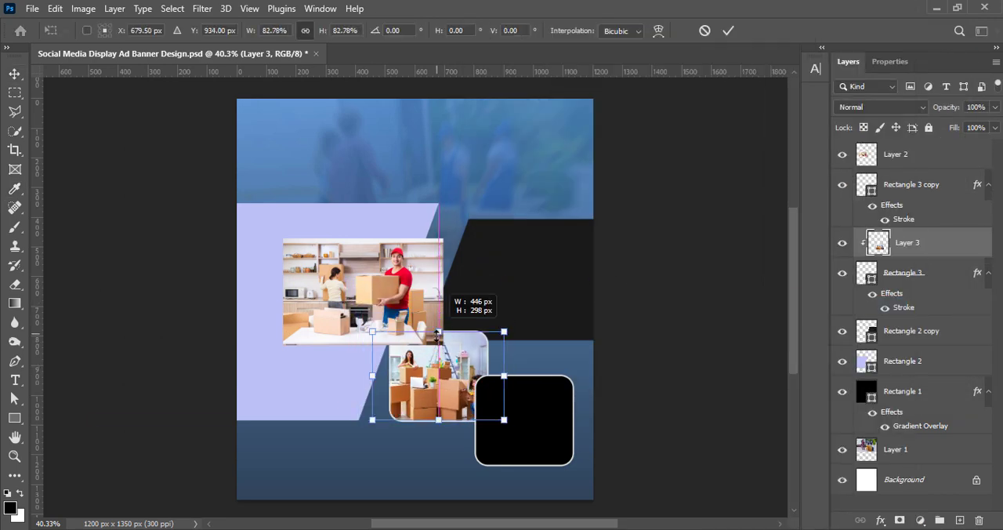
right_click(442, 385)
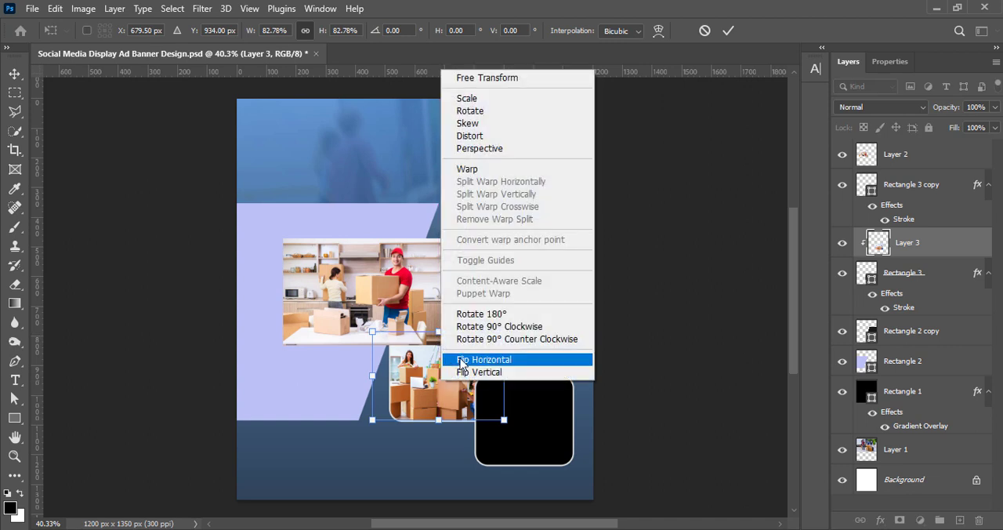
left_click(462, 357)
left_click(728, 31)
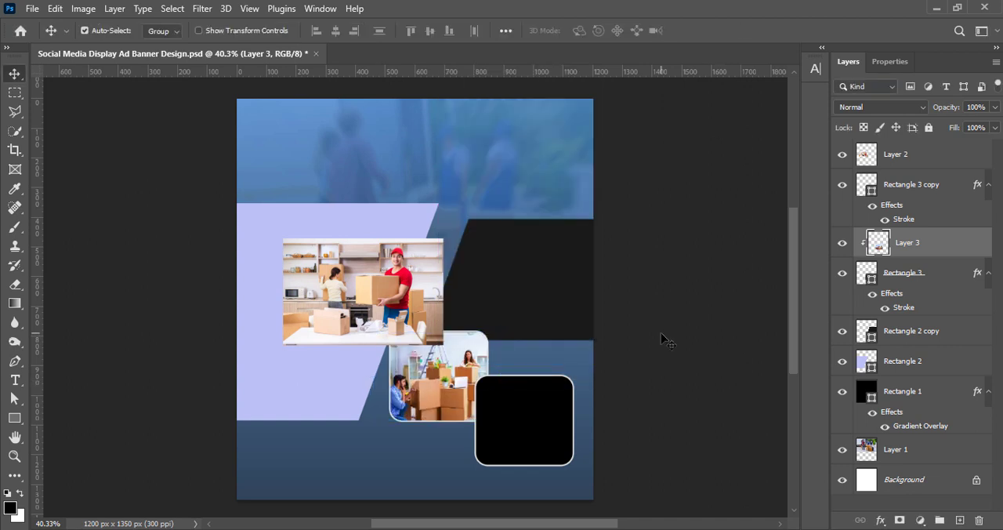
Move the kitchen movers photo to the right and set its vibrance to +100.
left_click_drag(343, 289, 405, 292)
left_click(84, 9)
mouse_move(123, 47)
left_click(271, 111)
left_click_drag(216, 122, 364, 104)
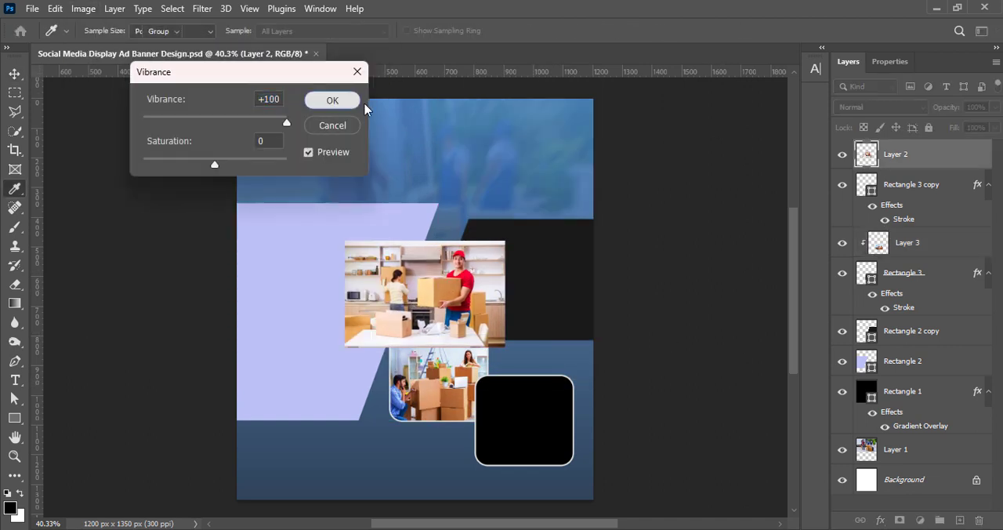
left_click(346, 101)
Increase the kitchen movers photo's contrast with a Brightness/Contrast adjustment.
left_click(83, 10)
left_click(277, 40)
left_click(83, 10)
left_click(243, 47)
left_click_drag(576, 146, 593, 147)
left_click(679, 97)
Clip the kitchen movers photo to the front rounded rectangle and scale it to about 84.3% to fit the frame.
left_click_drag(437, 293, 524, 432)
right_click(925, 167)
left_click(784, 305)
key("ctrl+t")
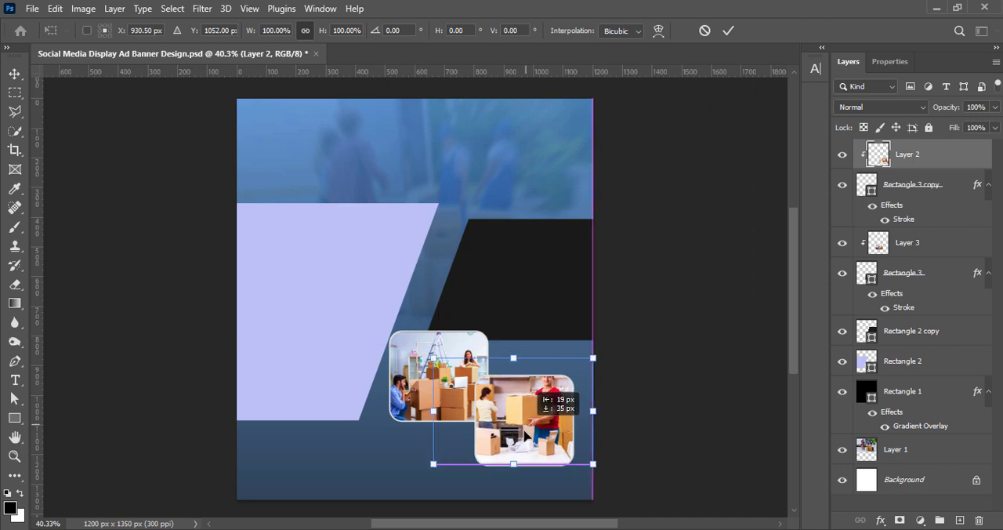
left_click_drag(434, 358, 459, 376)
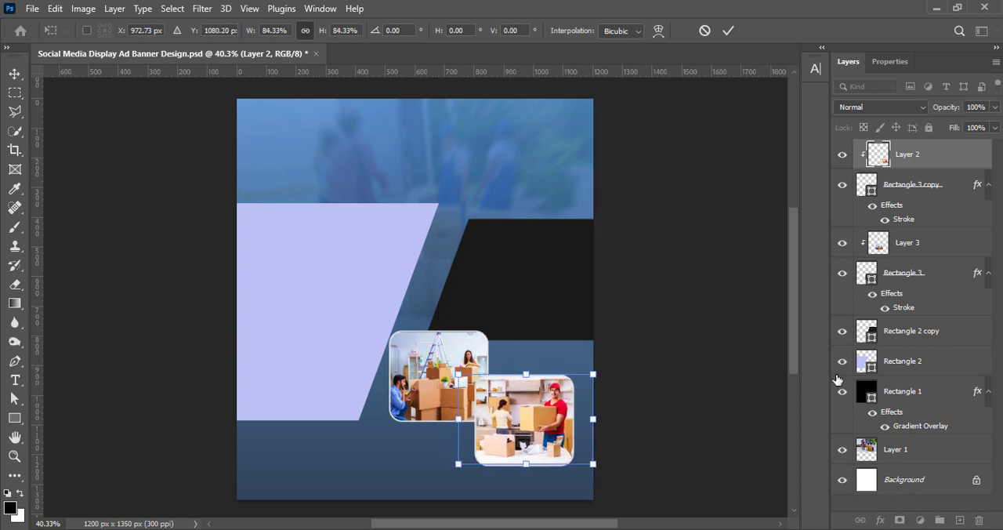
left_click(728, 30)
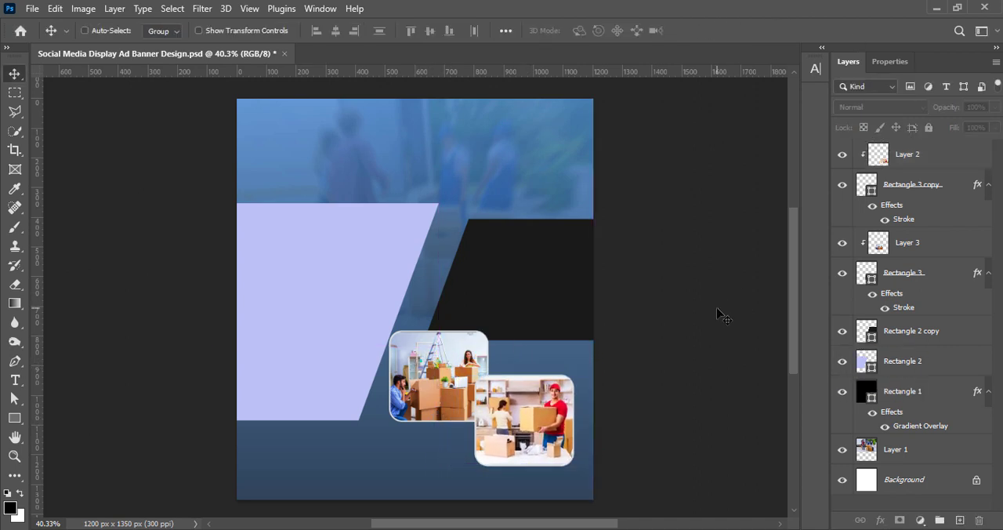
Change the stroke color of the front rounded photo frame to black in its layer style.
left_click(862, 186)
left_click(890, 61)
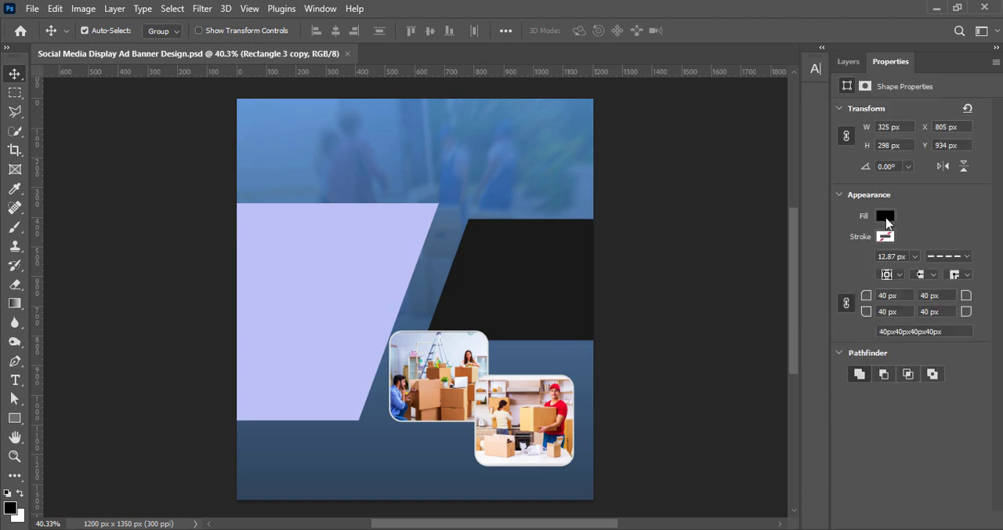
left_click(848, 61)
right_click(860, 188)
left_click(860, 196)
mouse_move(627, 96)
left_mouse_down()
mouse_move(766, 72)
mouse_move(873, 31)
left_mouse_up()
left_click(637, 179)
left_click(837, 222)
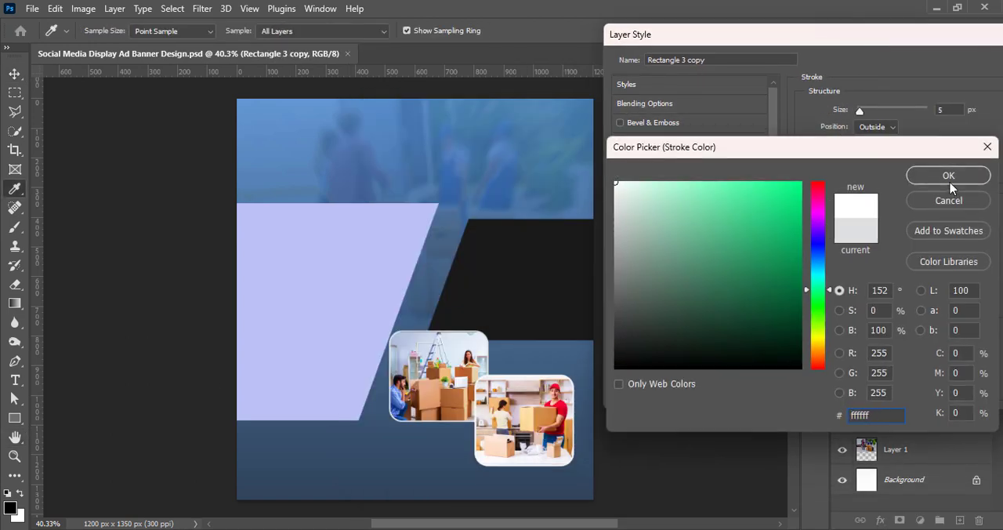
left_click(947, 175)
left_click(830, 223)
left_click_drag(799, 340, 802, 366)
left_click(939, 176)
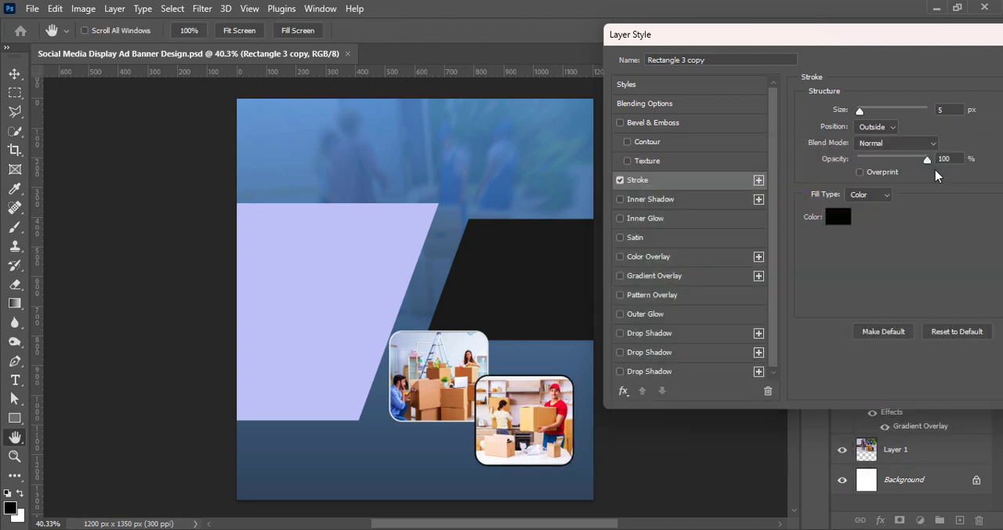
key("Return")
Change the back photo frame's stroke color to white (ffffff) and increase the stroke size slightly.
right_click(876, 235)
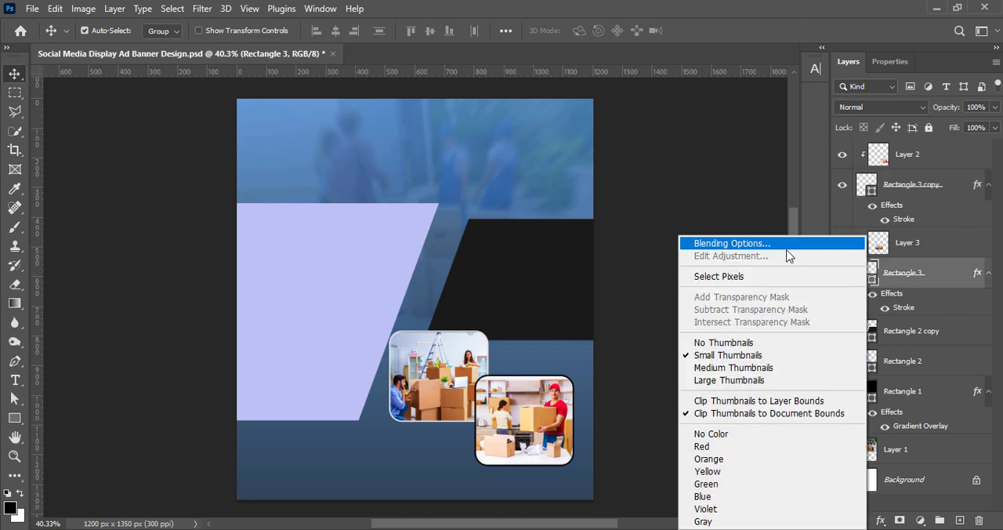
left_click(741, 243)
left_click(489, 182)
left_click(662, 216)
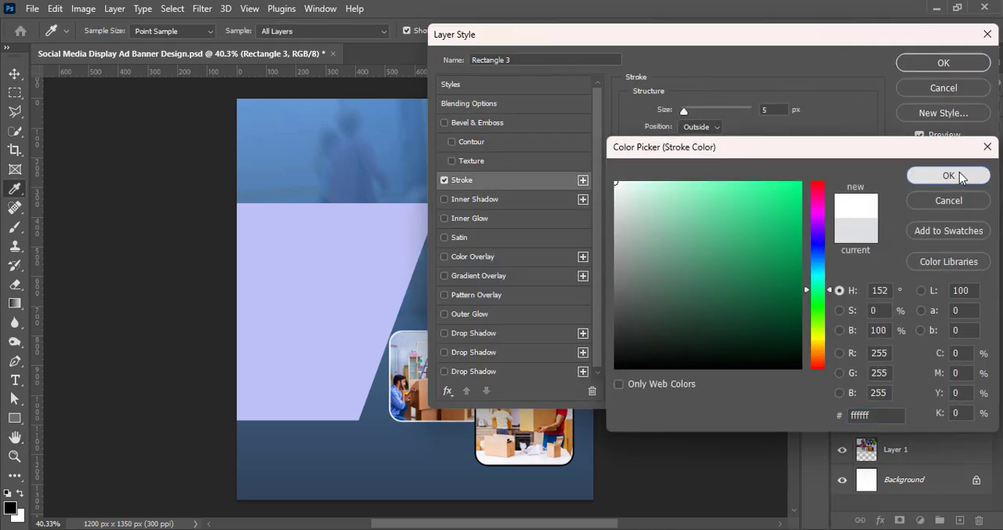
left_click(945, 172)
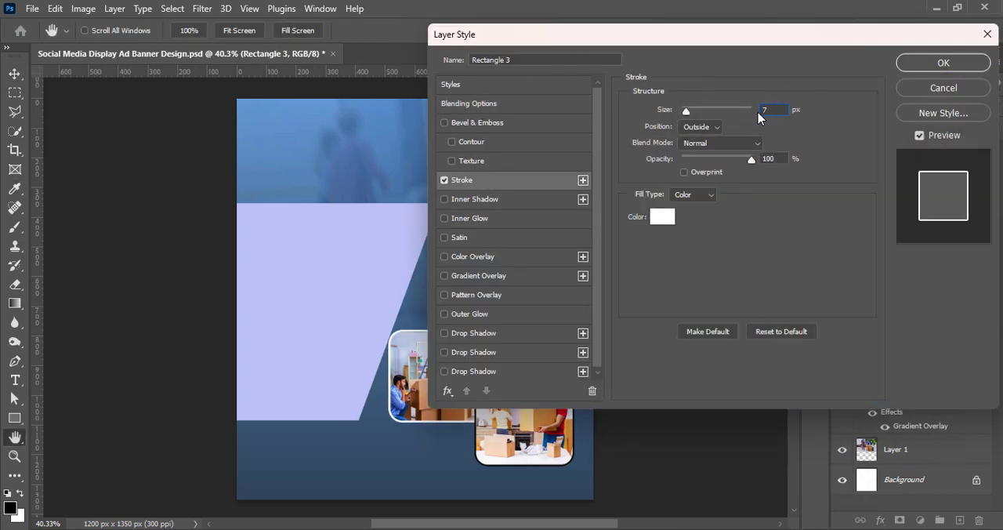
type("6")
left_click(930, 66)
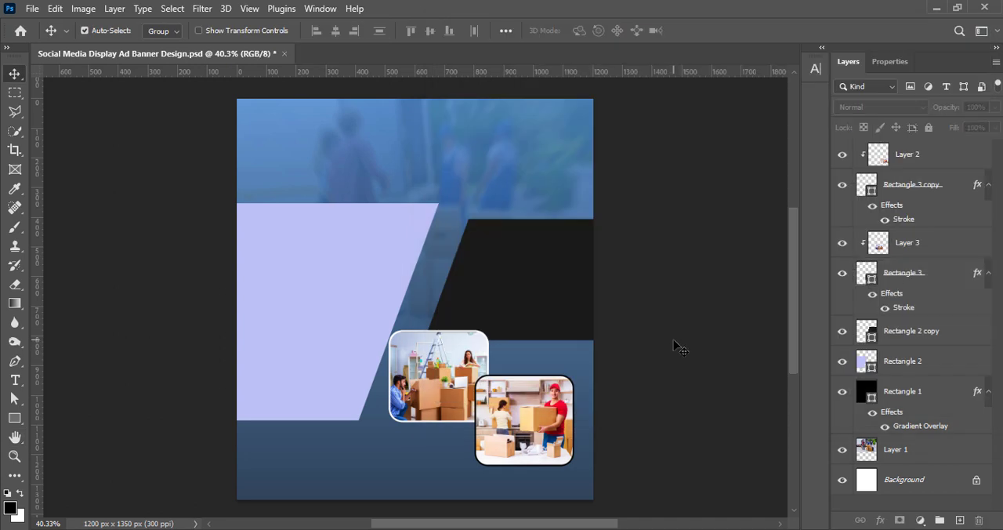
Scale the front rounded frame and its kitchen photo to about 81% and shift them slightly down and right.
left_click(914, 192)
left_click(914, 156, "shift")
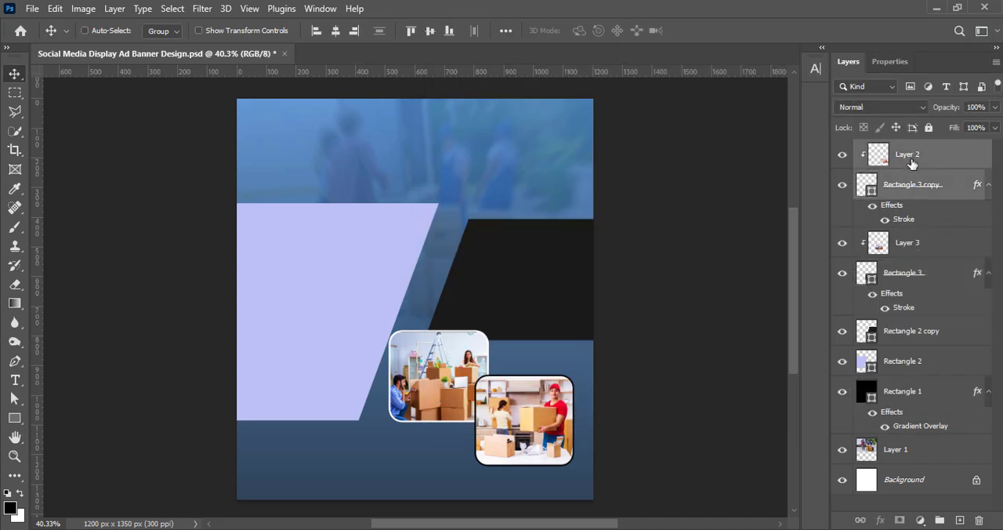
key("ctrl+t")
left_click_drag(596, 467, 572, 445)
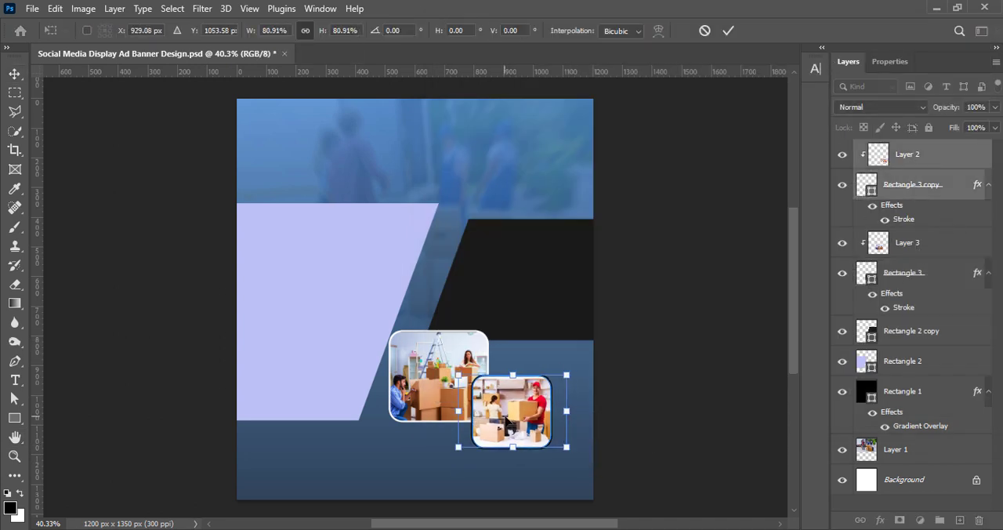
left_click_drag(507, 419, 509, 428)
left_click(729, 30)
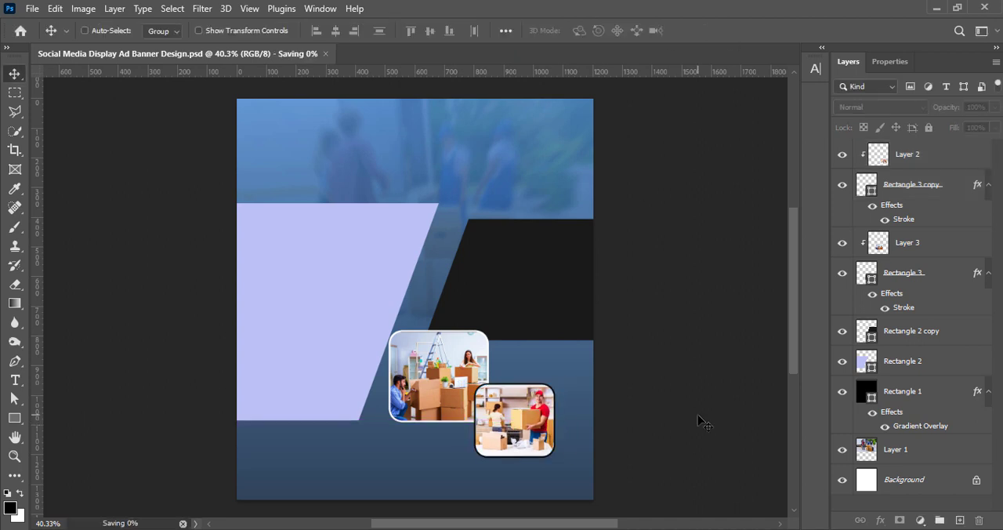
Move both photo frames with their clipped photos down and right to sit just below the black shape, and save the document.
left_click(923, 272, "shift")
key("ctrl+t")
left_click_drag(457, 381, 481, 401)
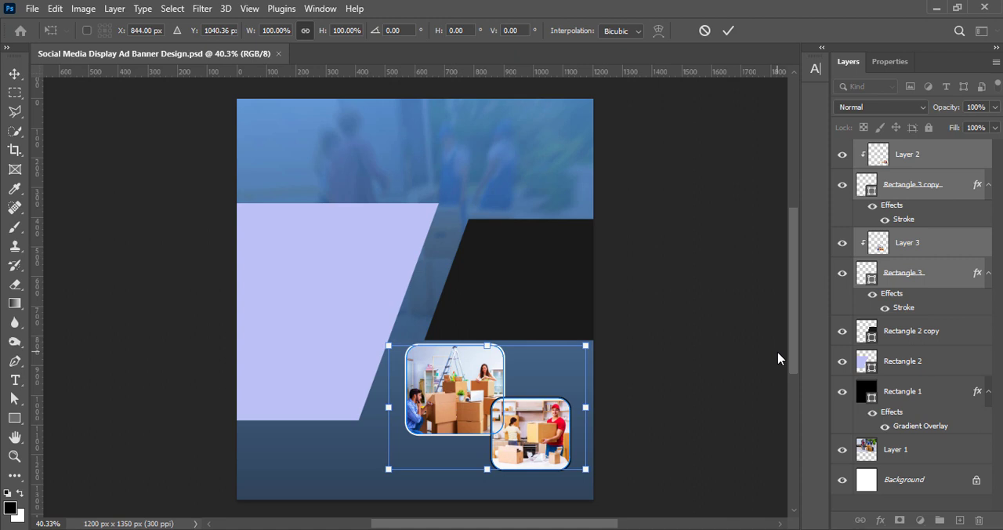
key("Right")
key("Right")
key("Right")
key("Right")
key("Right")
key("Right")
key("Right")
key("Right")
key("Right")
key("Right")
key("Left")
key("Left")
key("Left")
key("Left")
key("Left")
key("Left")
left_click(729, 31)
left_click(729, 302)
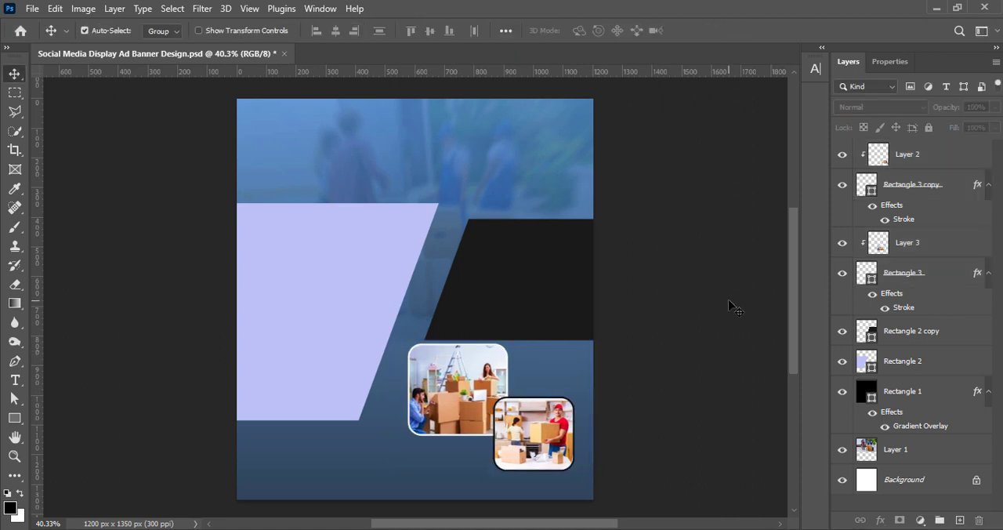
key("ctrl+s")
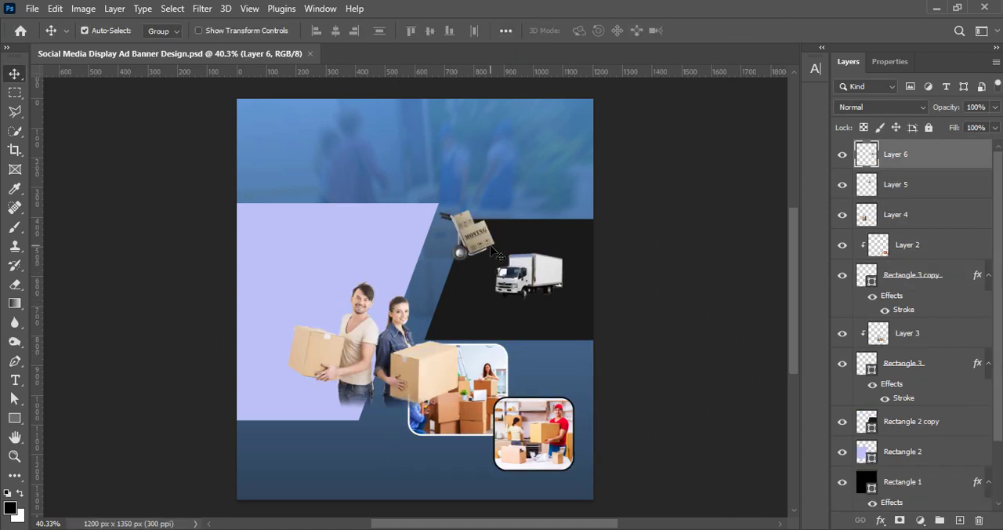
Enlarge the truck cutout and place it beside the back photo frame, against the banner's right edge below the black shape.
left_click_drag(519, 274, 461, 300)
key("ctrl+t")
left_click_drag(558, 334, 591, 338)
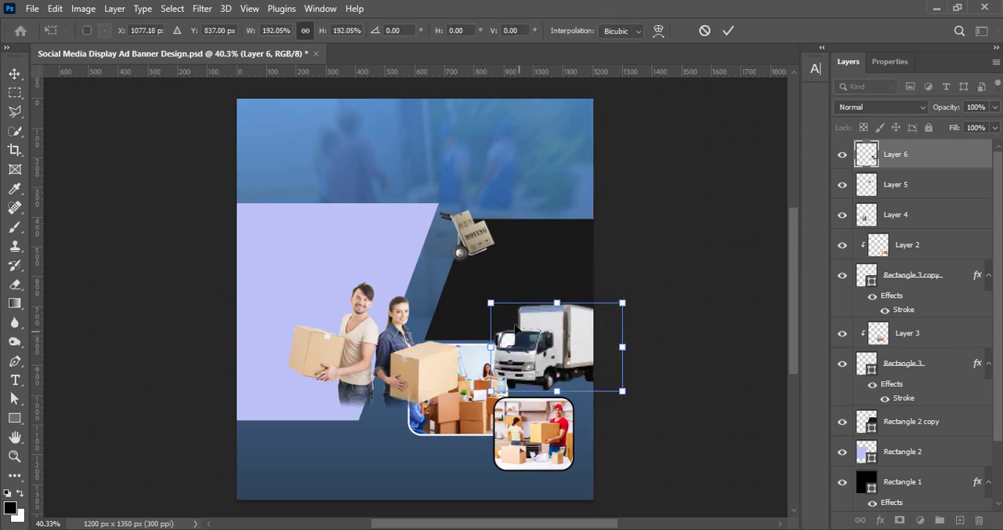
left_click_drag(493, 305, 509, 315)
left_click_drag(546, 361, 539, 366)
left_click_drag(615, 359, 571, 361)
key("Return")
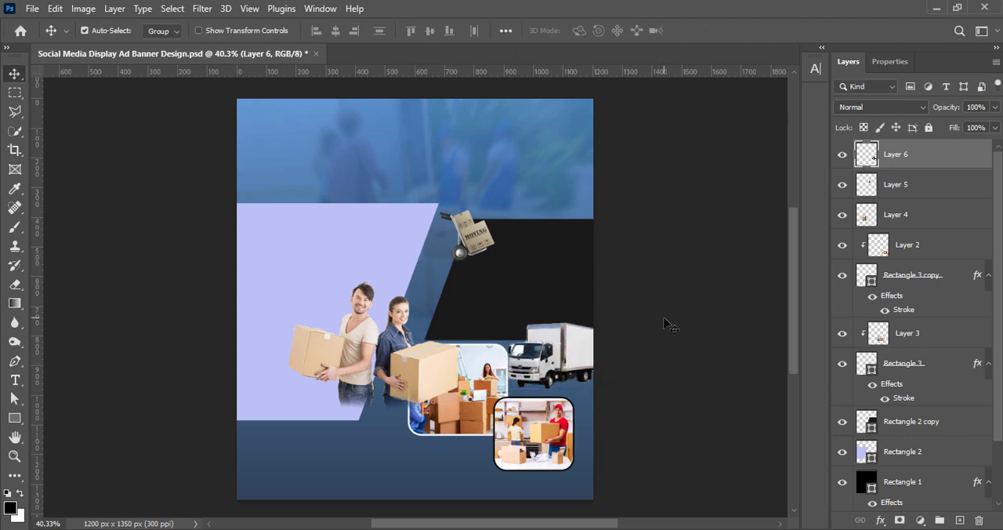
Set the truck's vibrance to +100 and its contrast to 27.
left_click(82, 9)
left_click(240, 107)
type("100")
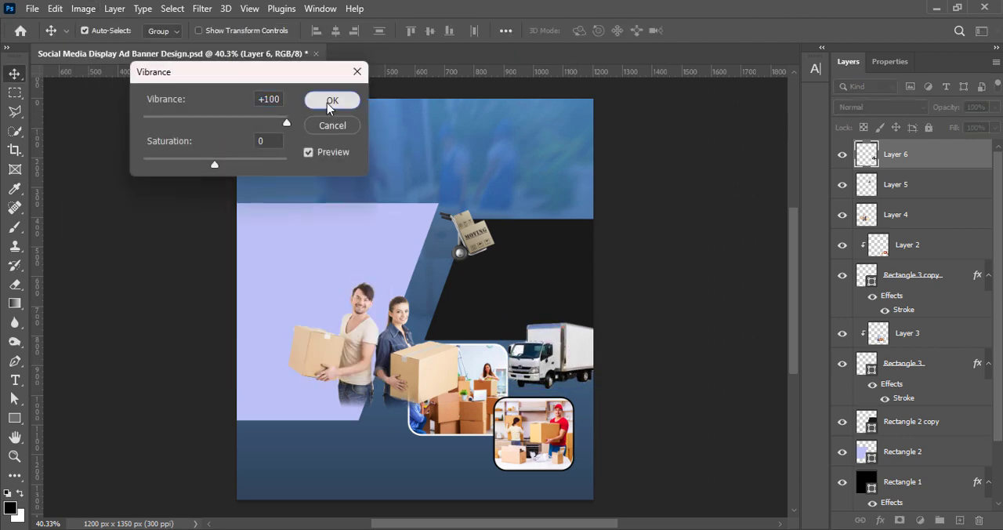
left_click(331, 103)
left_click(82, 8)
left_click(267, 47)
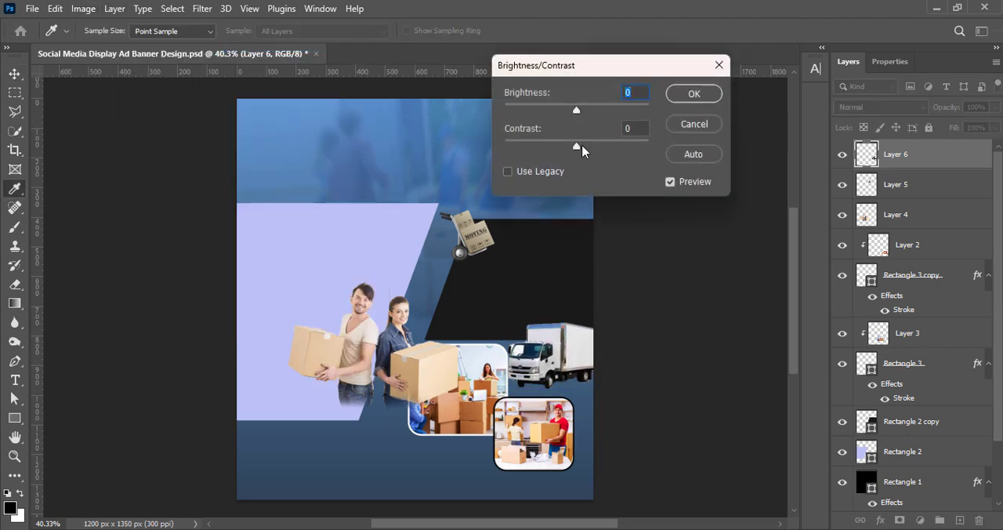
left_click(694, 99)
Enlarge the hand truck with the moving boxes and place it in the banner's lower-left corner, against the left edge.
left_click(473, 236)
key("ctrl+t")
left_click_drag(440, 210, 423, 193)
left_click_drag(456, 245, 283, 465)
left_click(728, 31)
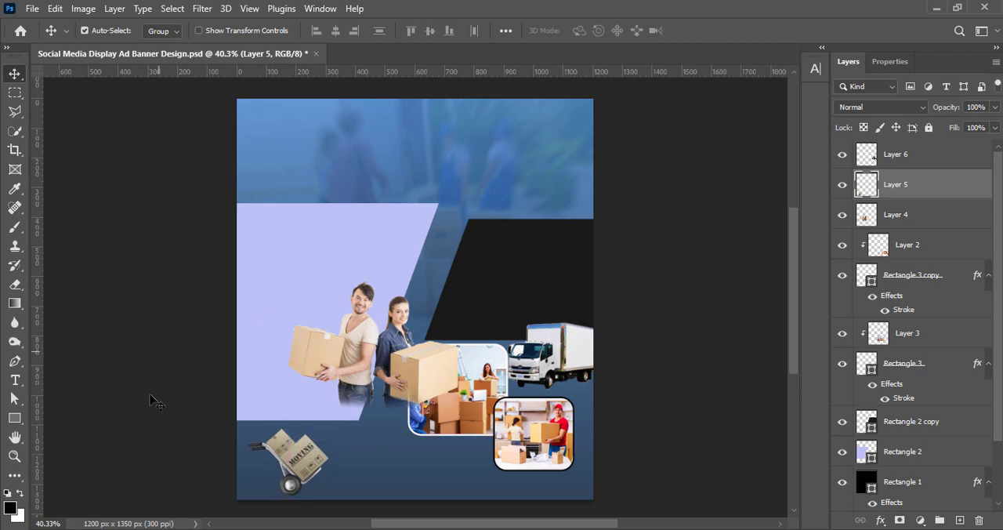
key("shift+Up")
key("shift+Up")
key("shift+Left")
key("shift+Left")
key("shift+Left")
key("shift+Left")
Enhance the hand truck image with Vibrance and Brightness/Contrast adjustments.
left_click(97, 11)
mouse_move(117, 45)
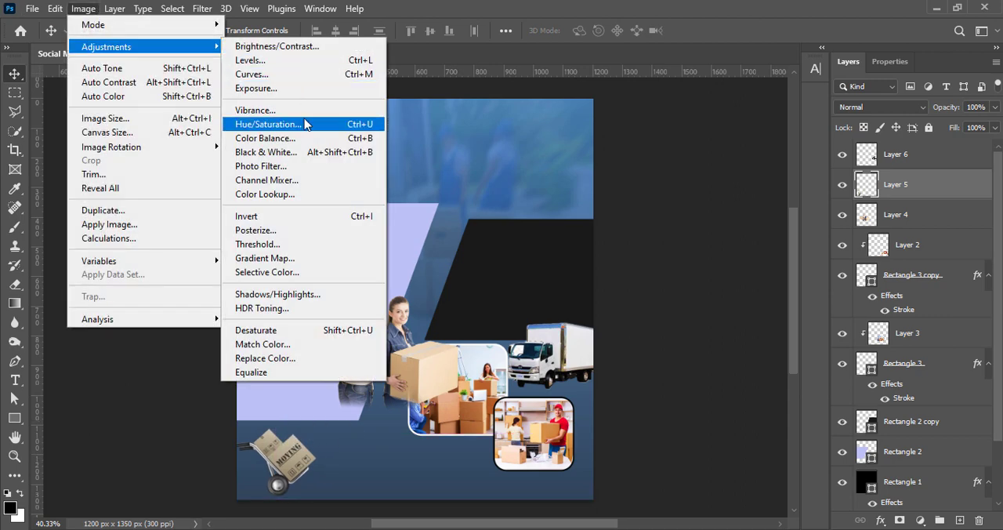
left_click(259, 108)
left_click(331, 101)
left_click(90, 11)
left_click(274, 44)
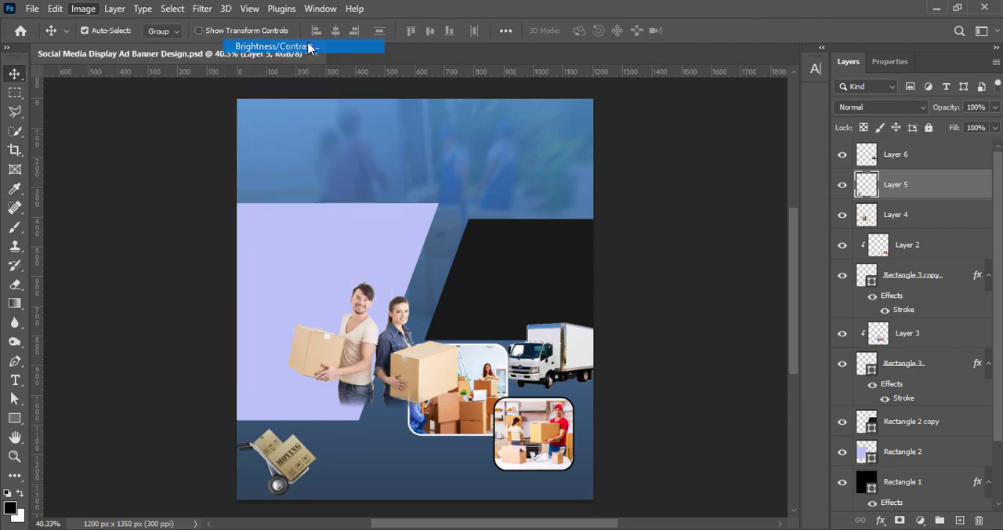
left_click(694, 93)
key("v")
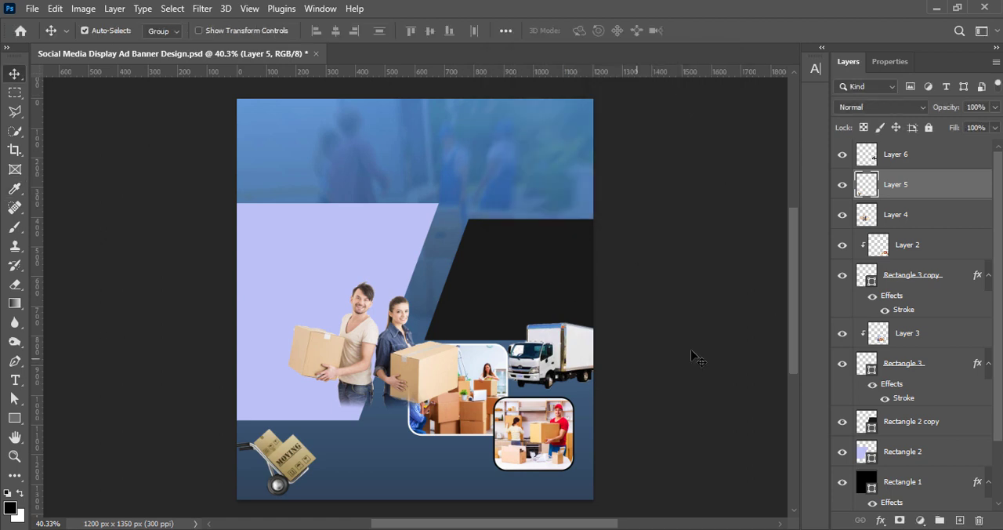
Move the couple with boxes to the banner's upper-left area and raise their image's vibrance to the maximum.
left_click_drag(359, 351, 316, 174)
left_click(82, 9)
mouse_move(112, 45)
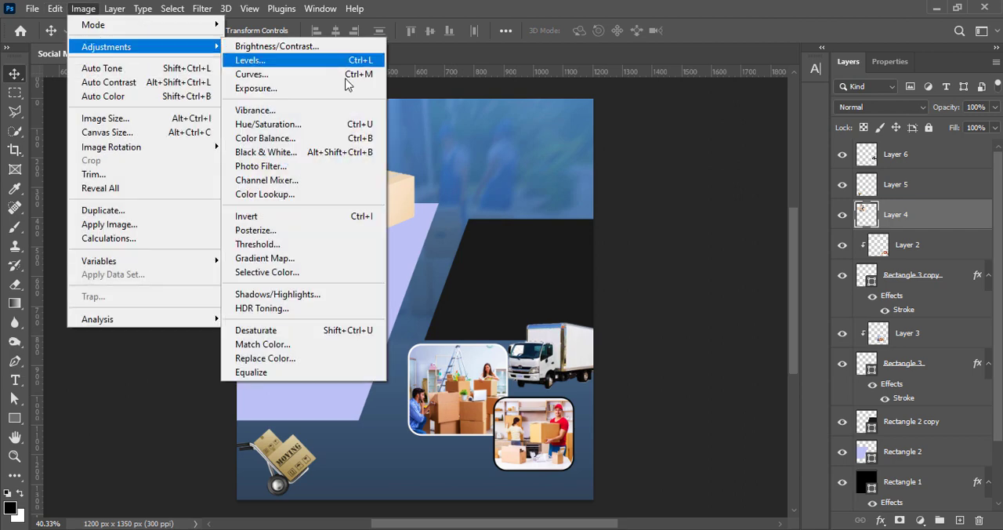
left_click(305, 110)
left_click_drag(213, 123, 285, 123)
left_click(330, 100)
Set the couple image's contrast to 28 with a Brightness/Contrast adjustment.
left_click(56, 11)
left_click(56, 11)
left_click(83, 8)
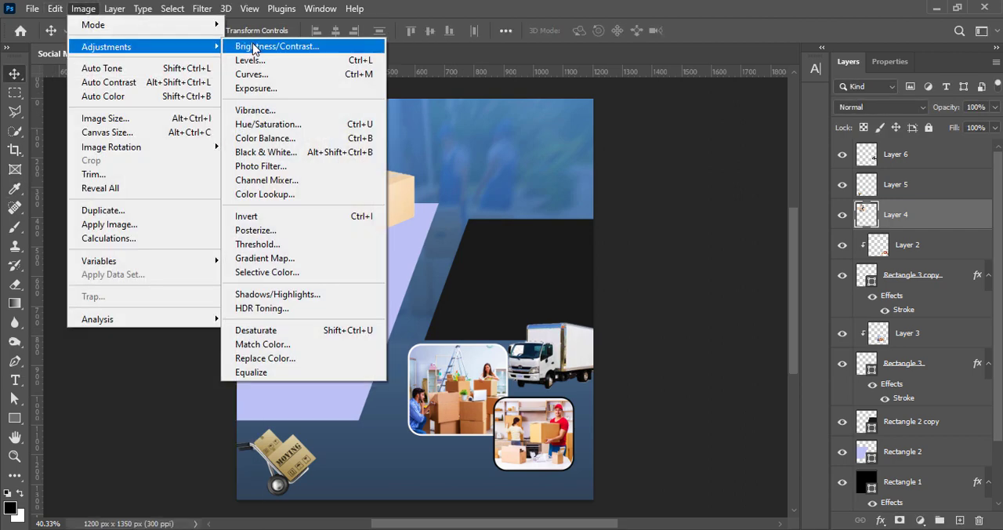
left_click(263, 45)
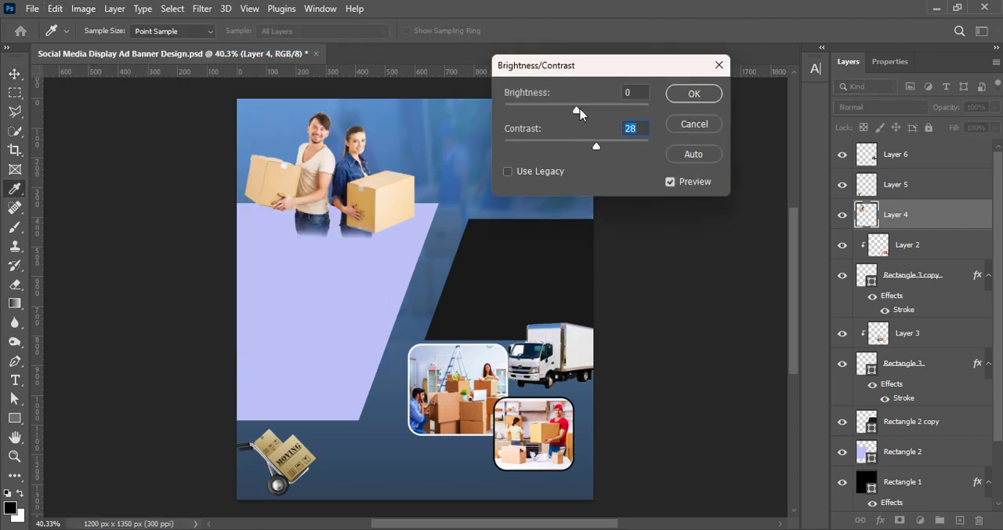
left_click(694, 94)
Darken the couple image's midtones slightly with a Curves adjustment on the RGB channel.
left_click(83, 8)
mouse_move(105, 45)
left_click(262, 76)
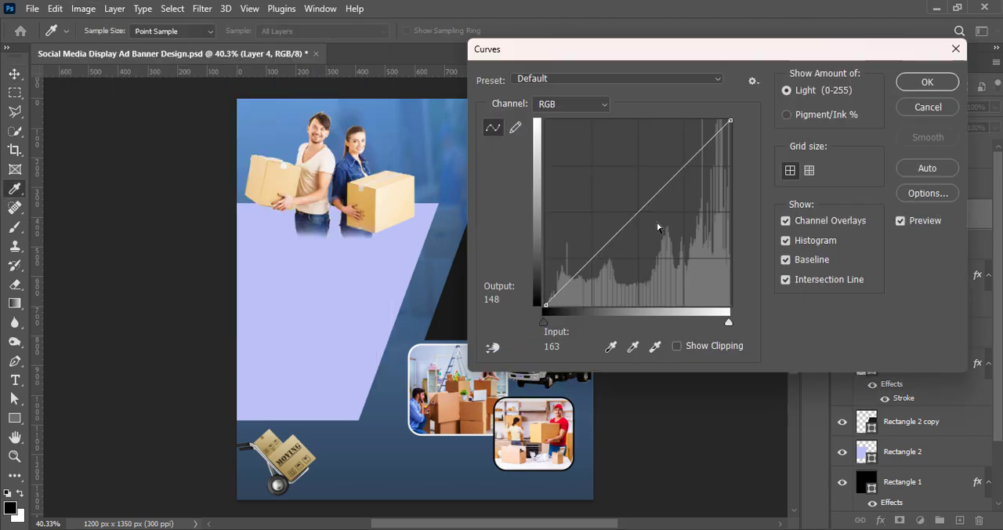
left_click_drag(639, 213, 639, 225)
left_click(927, 82)
Place the couple's layer beneath the lavender shape, scale it to about 104.6% and shift it up to the banner's top edge.
key("v")
left_click_drag(878, 219, 932, 468)
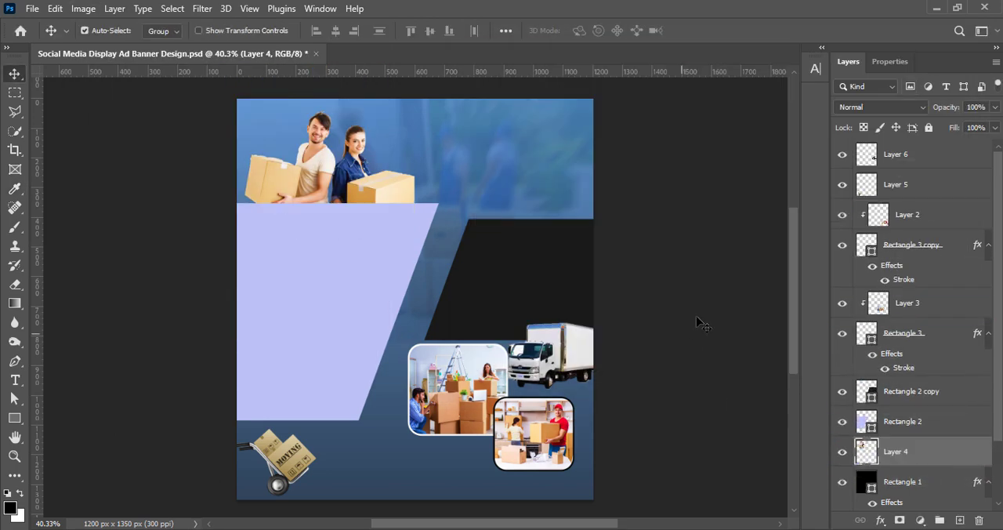
key("ctrl+t")
mouse_move(329, 236)
left_mouse_down()
mouse_move(329, 220)
mouse_move(331, 243)
left_mouse_up()
left_click_drag(332, 180, 332, 167)
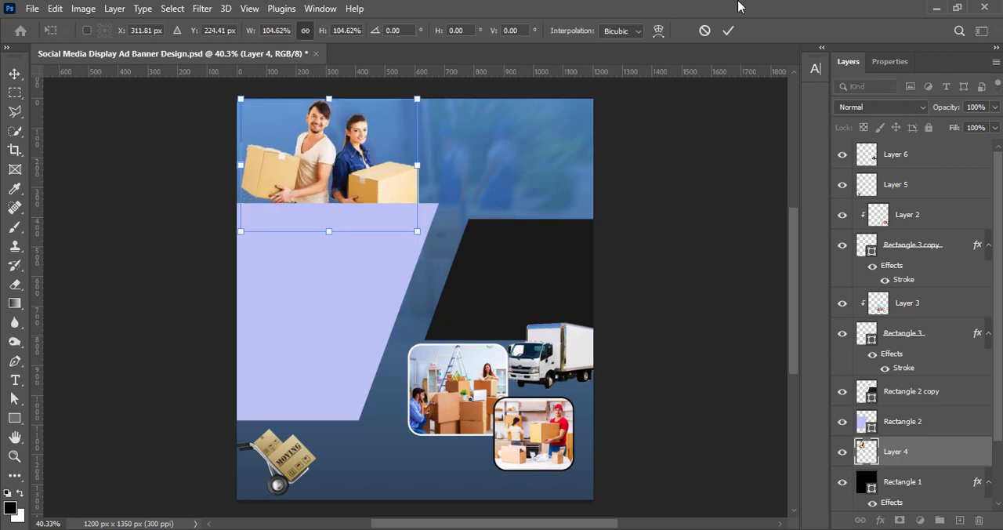
left_click(728, 30)
Scale the lavender slanted shape to about 89%, shift it right to parallel the black shape's edge, and save the document.
left_click(324, 309)
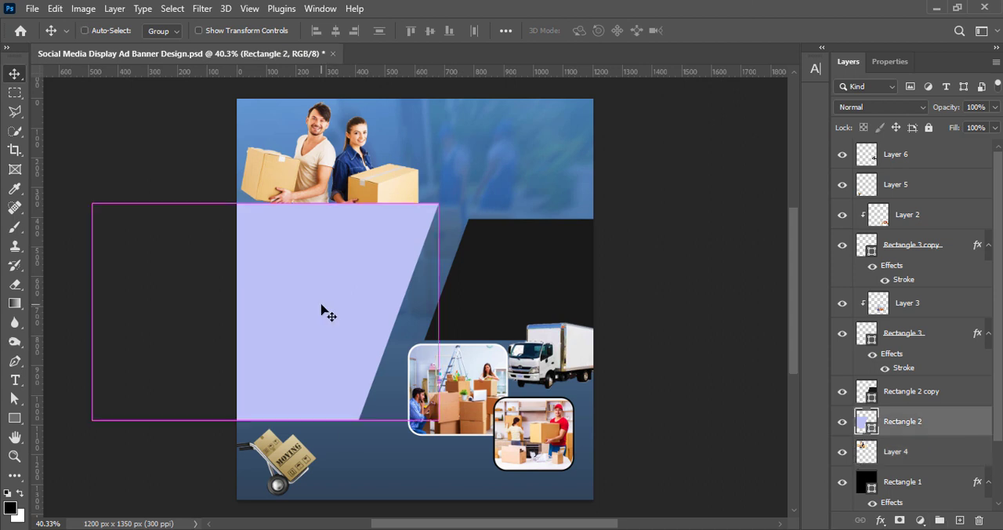
key("ctrl+t")
left_click_drag(264, 203, 265, 227)
key("shift+Right")
key("shift+Right")
key("shift+Right")
key("shift+Right")
key("shift+Right")
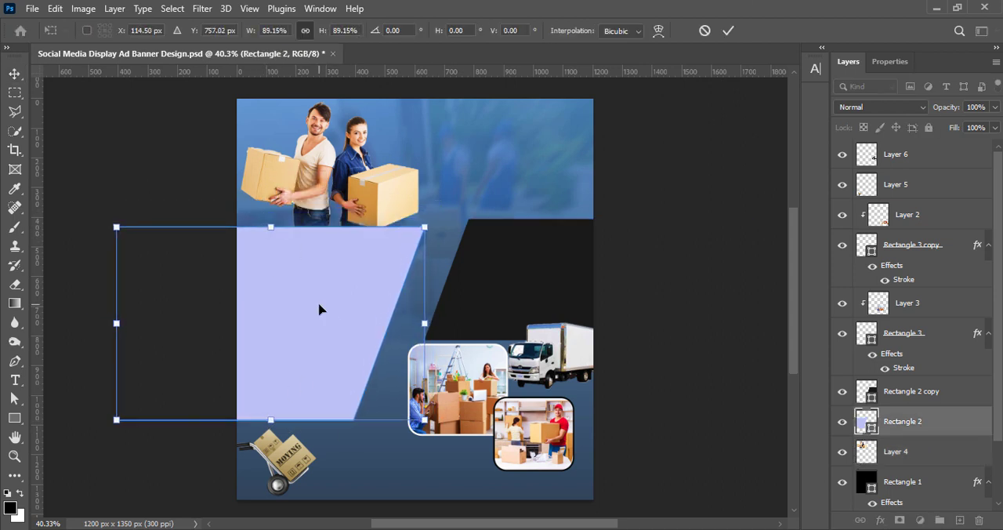
key("shift+Right")
key("shift+Right")
key("shift+Right")
key("shift+Right")
left_click(728, 30)
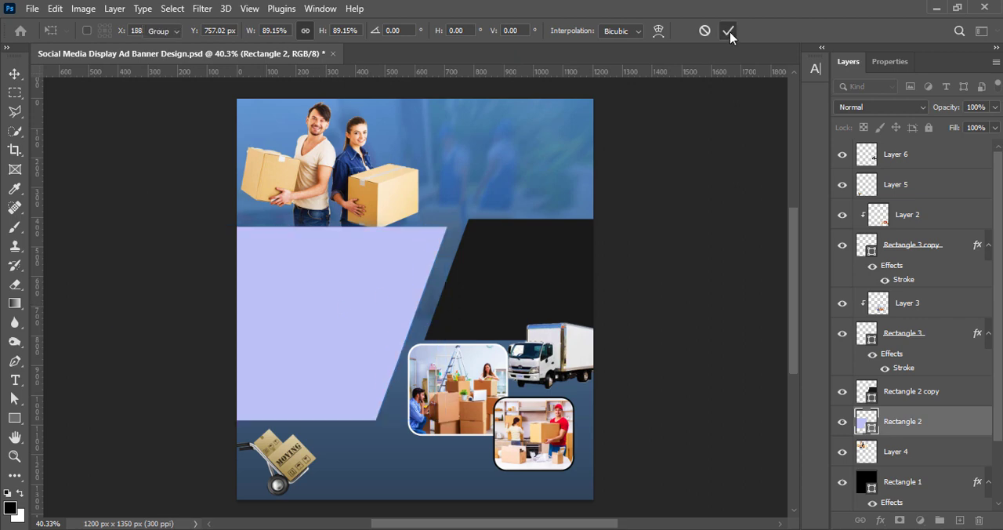
key("ctrl+s")
Enable a drop shadow in the layer style of the couple with boxes.
left_click(387, 208)
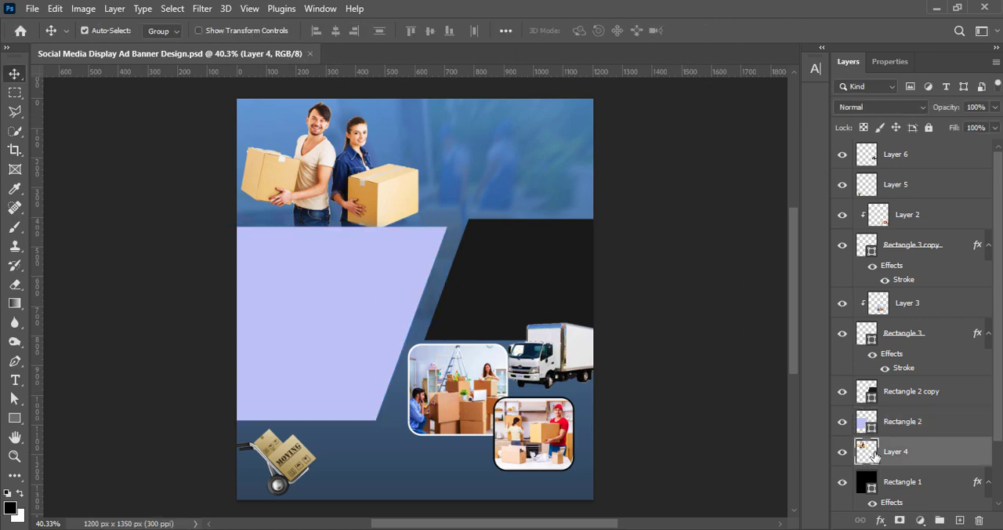
right_click(874, 456)
left_click(858, 163)
left_click(556, 332)
left_click(584, 332)
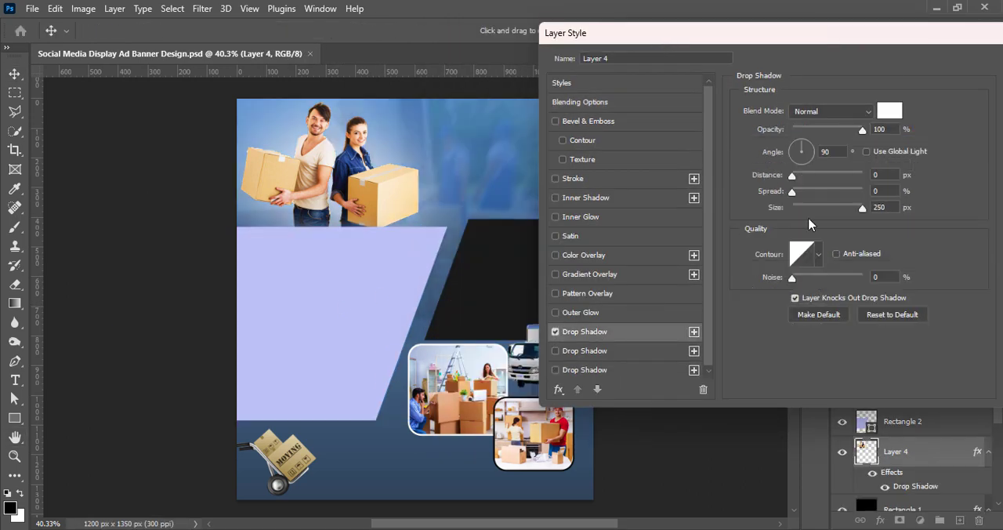
Set the couple's drop shadow to black with a size of about 191 px and a reduced opacity, and apply it.
left_click(889, 112)
left_click_drag(784, 337, 812, 372)
left_click(939, 180)
left_click_drag(864, 209, 852, 210)
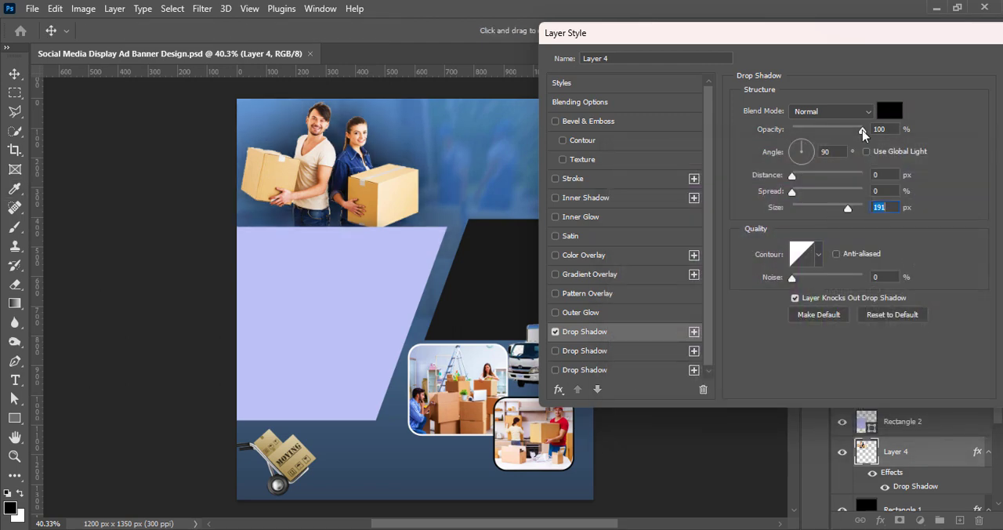
left_click_drag(863, 131, 837, 131)
left_click_drag(871, 33, 798, 44)
left_click(949, 75)
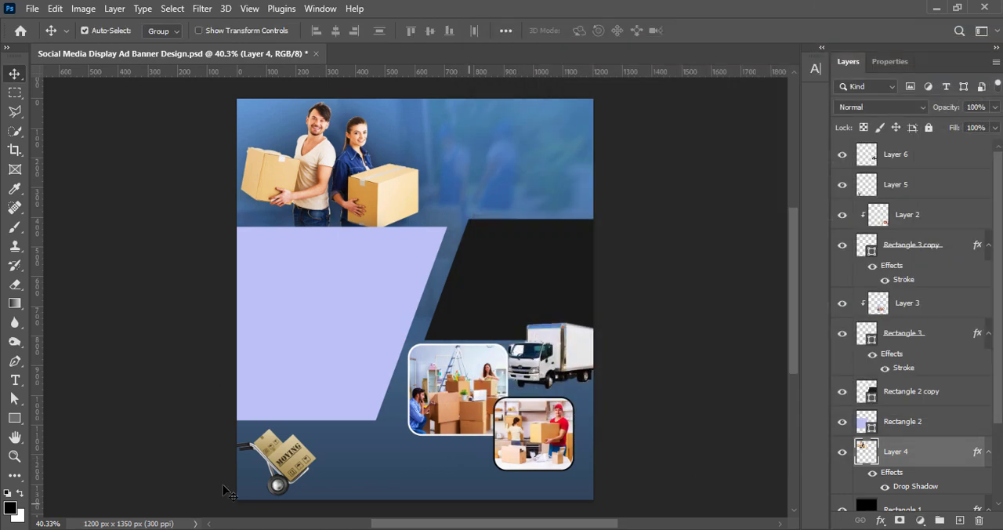
Add a black drop shadow to the hand truck with 66% opacity and a size of about 9 px.
left_click(293, 470)
right_click(861, 185)
left_click(861, 193)
left_click(474, 342)
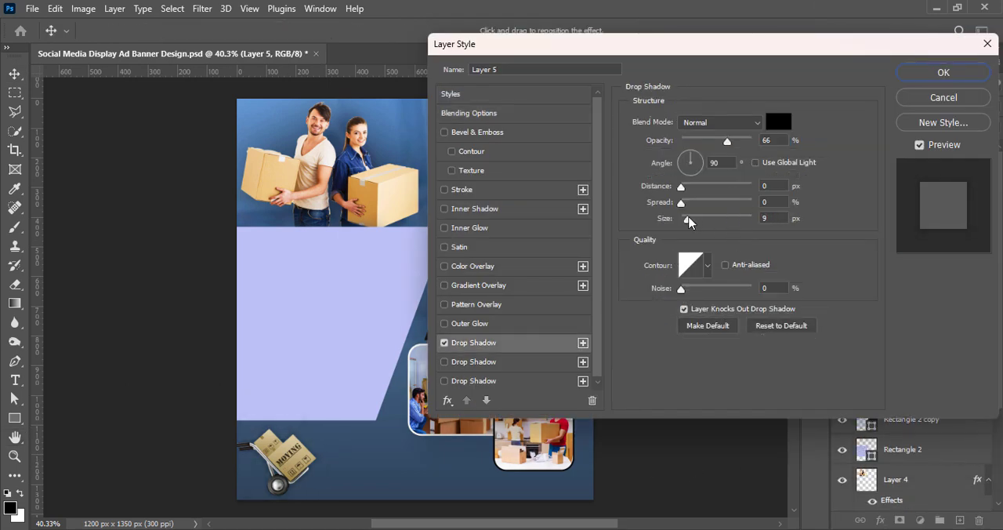
left_click(972, 72)
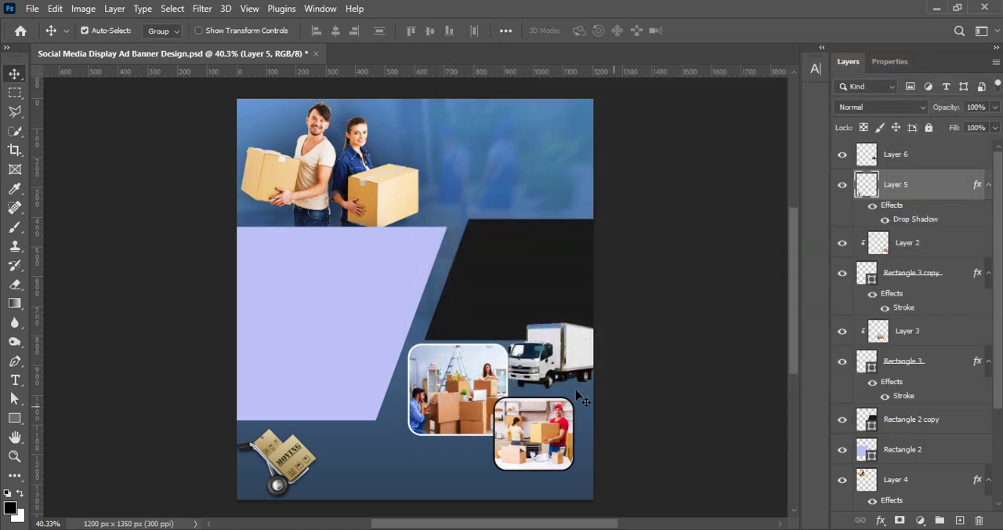
Add a black drop shadow to the truck with 66% opacity, 0 px distance and a size of about 46 px.
double_click(865, 155)
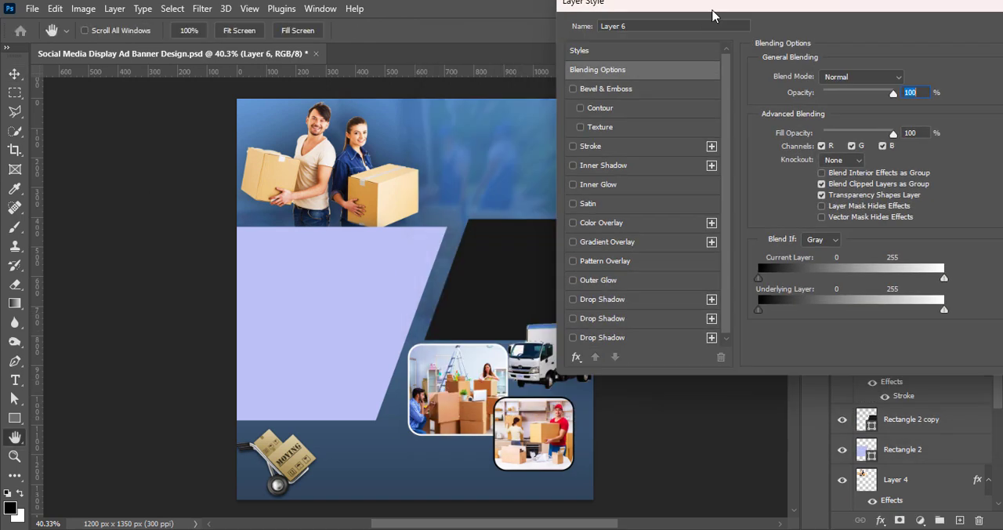
left_click(703, 327)
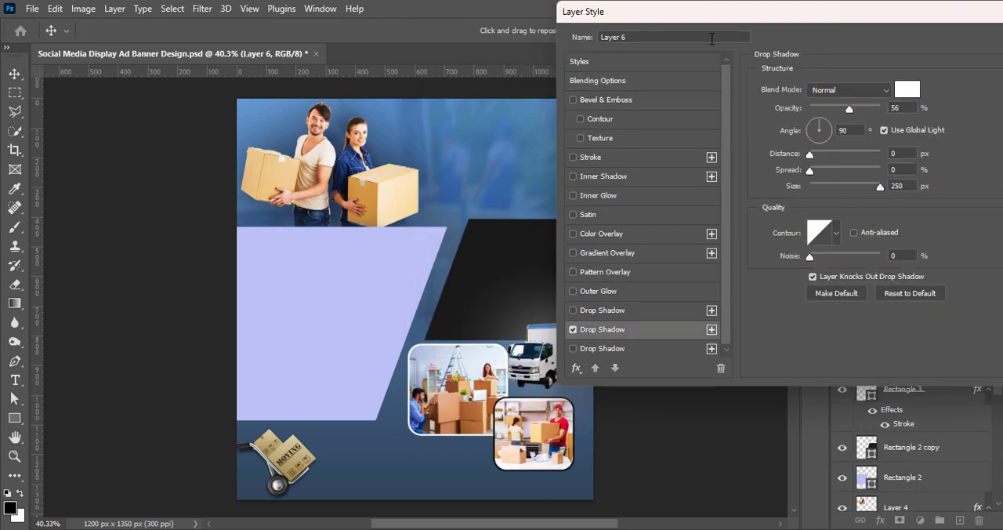
left_click(573, 329)
left_click(641, 311)
left_click_drag(716, 12, 812, 12)
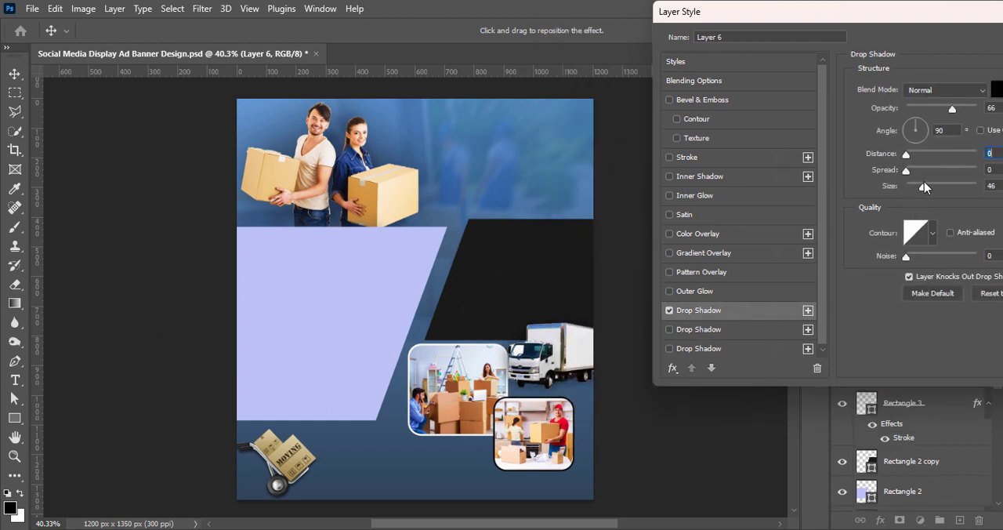
left_click_drag(907, 12, 485, 82)
left_click(775, 108)
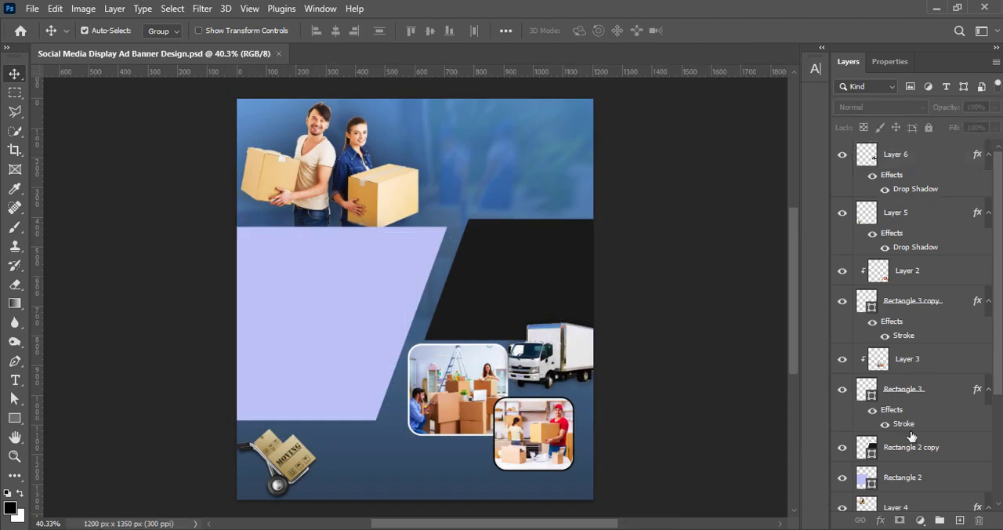
Scale the truck to about 137% and position it over the black shape's lower edge, overlapping the back photo frame.
left_click(557, 357)
key("ctrl+t")
left_click_drag(504, 319, 467, 296)
left_click_drag(543, 340, 553, 345)
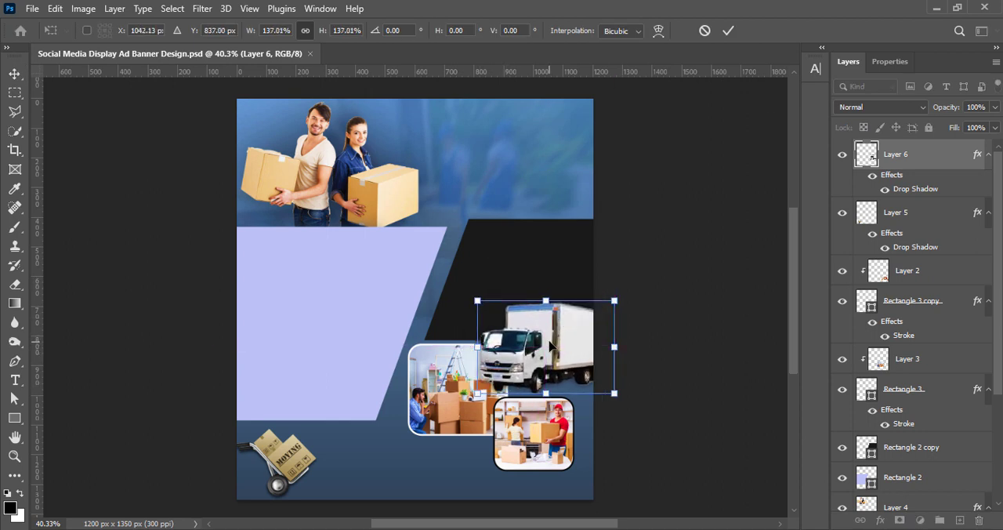
key("Down")
key("Down")
key("Down")
key("Left")
key("Left")
key("Left")
key("Left")
key("Left")
key("Left")
key("Left")
key("Left")
key("Left")
key("Left")
key("Left")
key("Left")
key("Left")
key("Left")
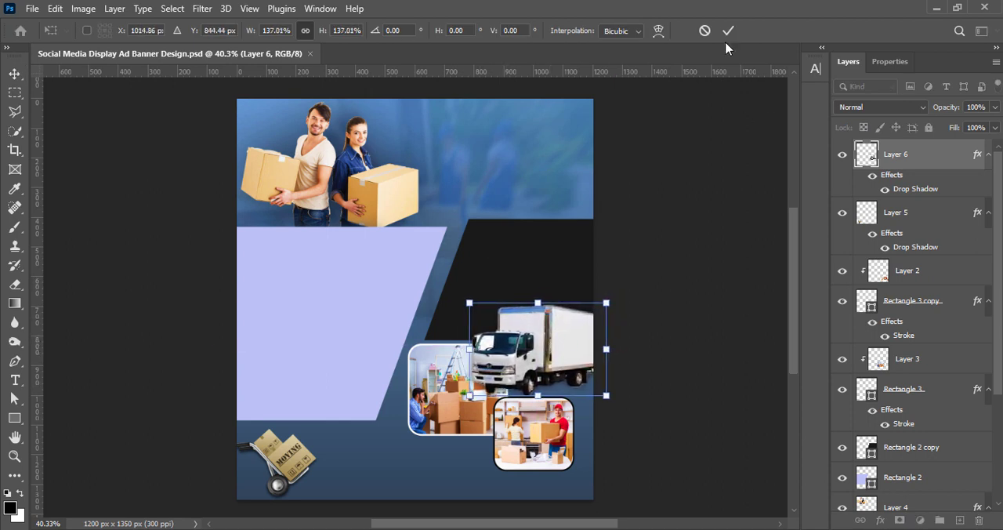
left_click(728, 31)
left_click(701, 128)
Select the photo layer clipped to the back rounded frame.
left_click(908, 359)
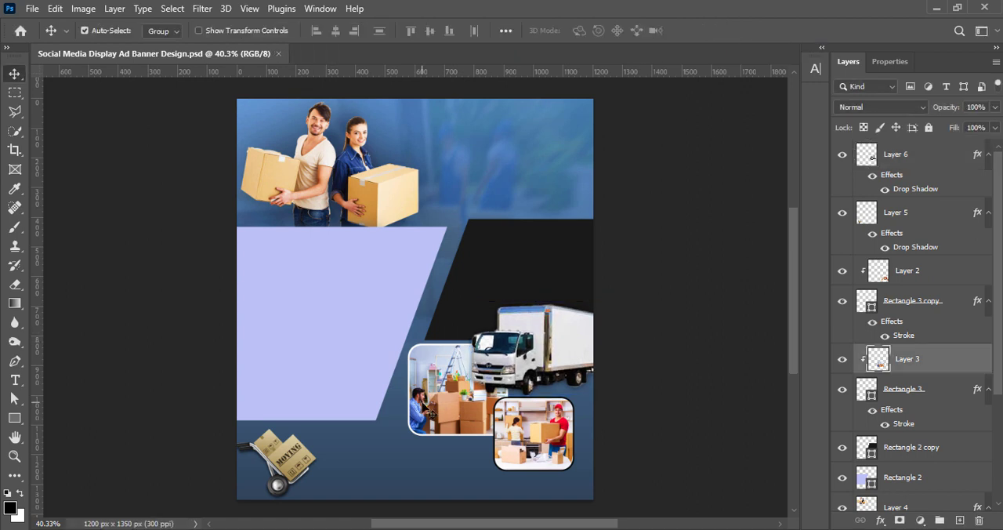
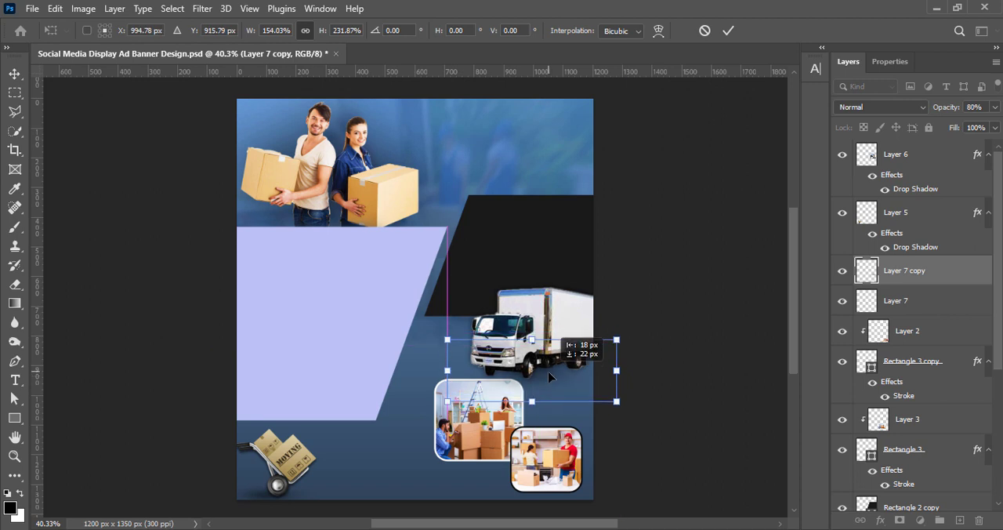
Scale the Layer 7 copy to about 154% width and 232% height, placing it beneath the truck.
left_click(728, 30)
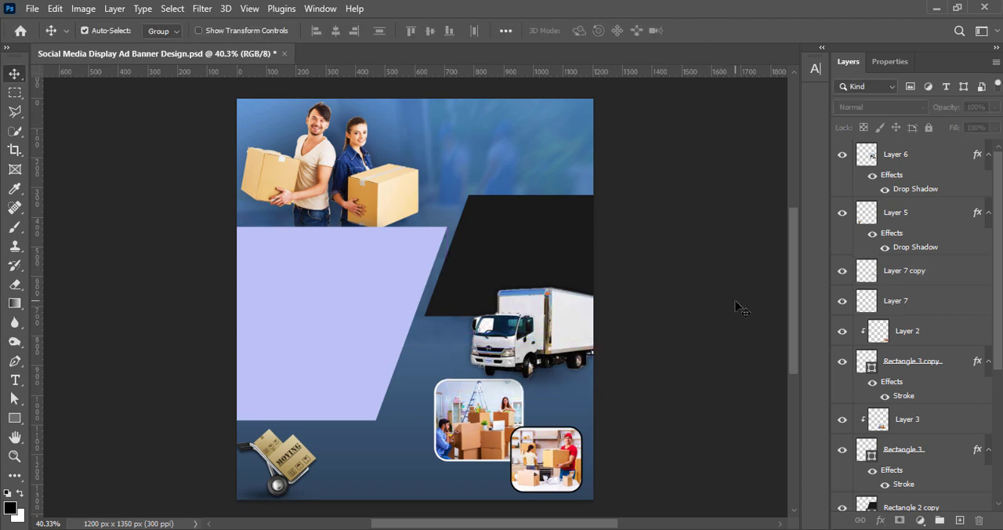
Group the two rounded photo frames with their clipped photos and move the group to the top of the layer stack.
left_click(947, 344)
left_click(941, 450, "shift")
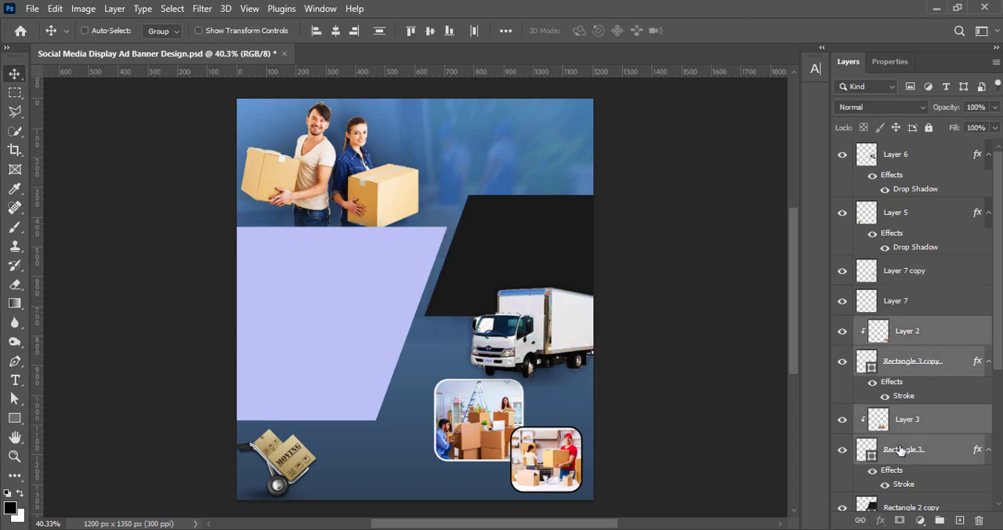
key("ctrl+g")
left_click_drag(917, 321, 894, 143)
left_click(774, 351)
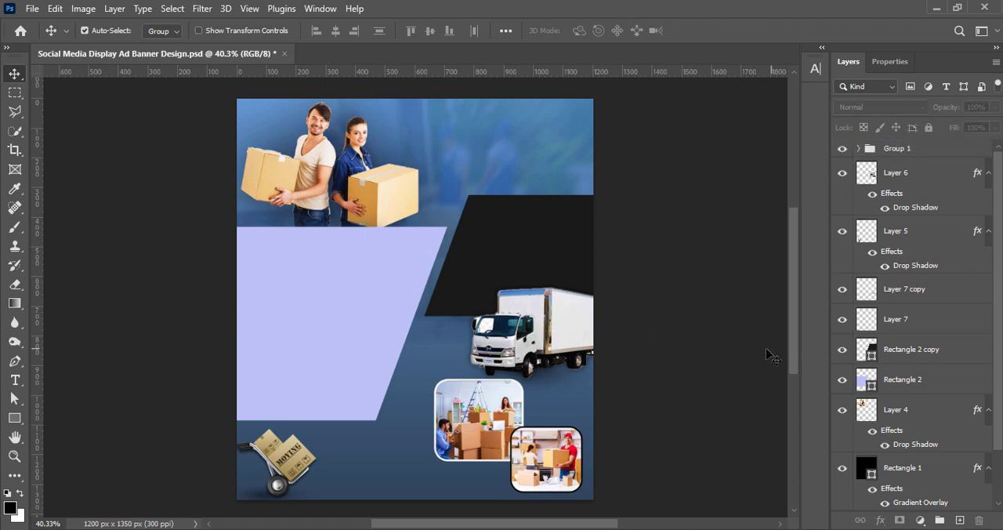
Paste the headline "Smooth Moves, Happy Homes" as a new text layer in the blue area beside the couple.
left_click(960, 520)
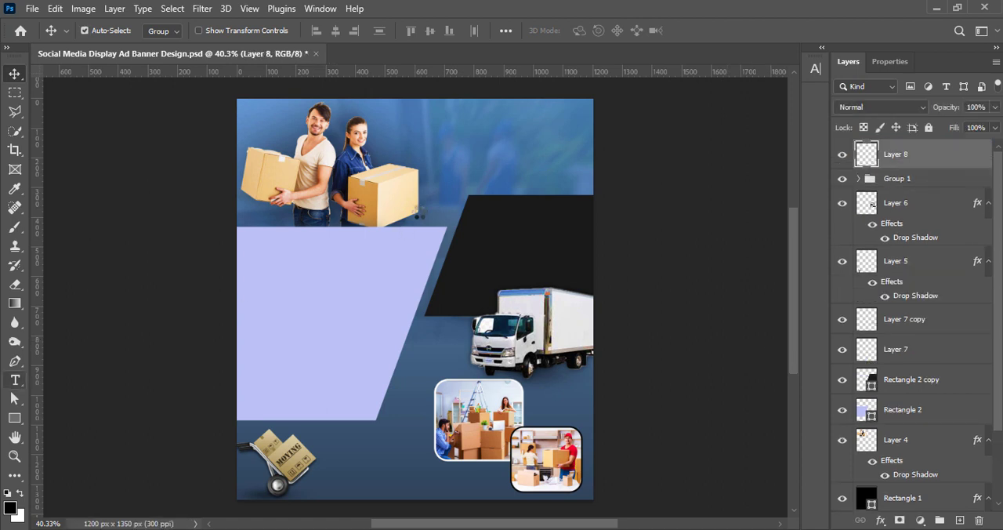
left_click(15, 380)
left_click(456, 153)
type("Smooth Moves, Happy Homes")
left_click(12, 75)
left_click_drag(553, 152, 495, 134)
Set the headline's text color to white.
double_click(868, 154)
left_click(589, 32)
left_click_drag(647, 209, 613, 181)
key("Return")
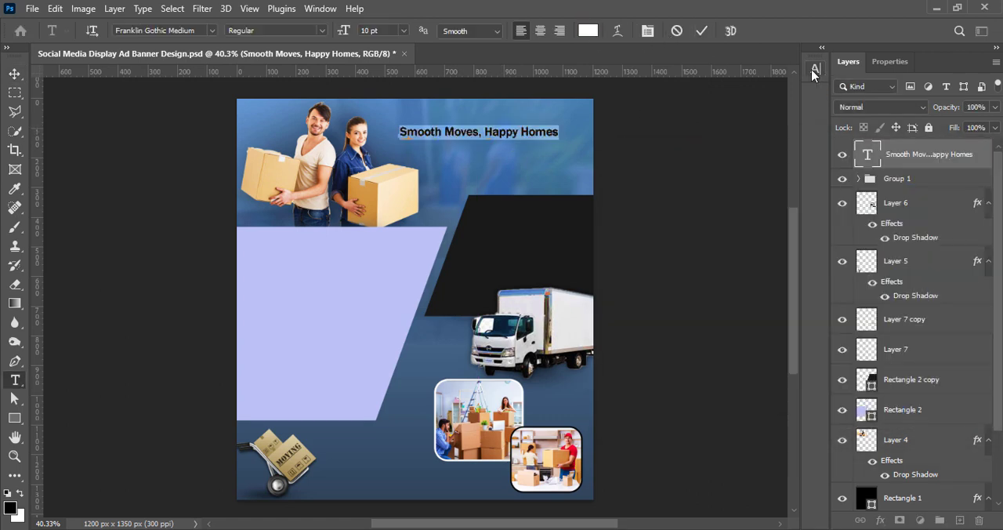
Change the headline's font to Brocades Sans.
left_click(816, 68)
left_click(727, 90)
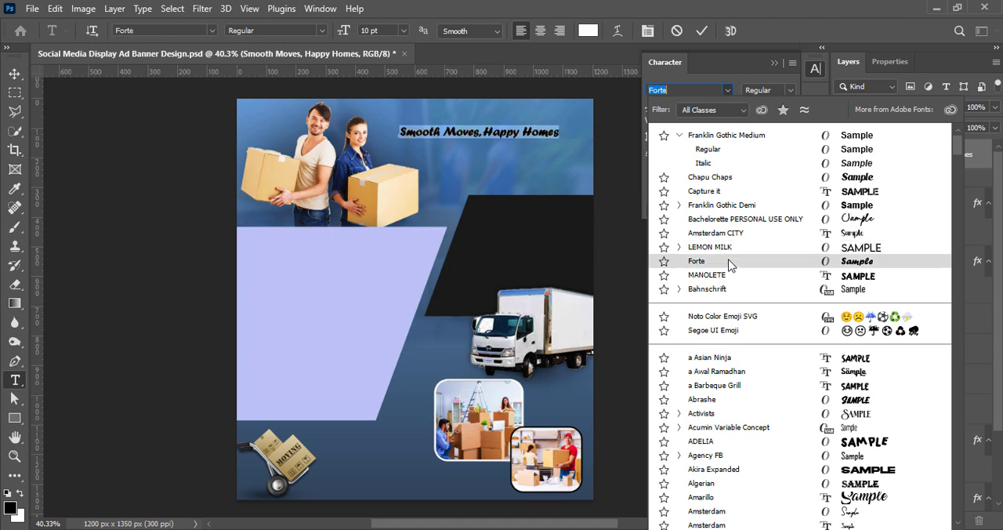
scroll(745, 409, "down", 5)
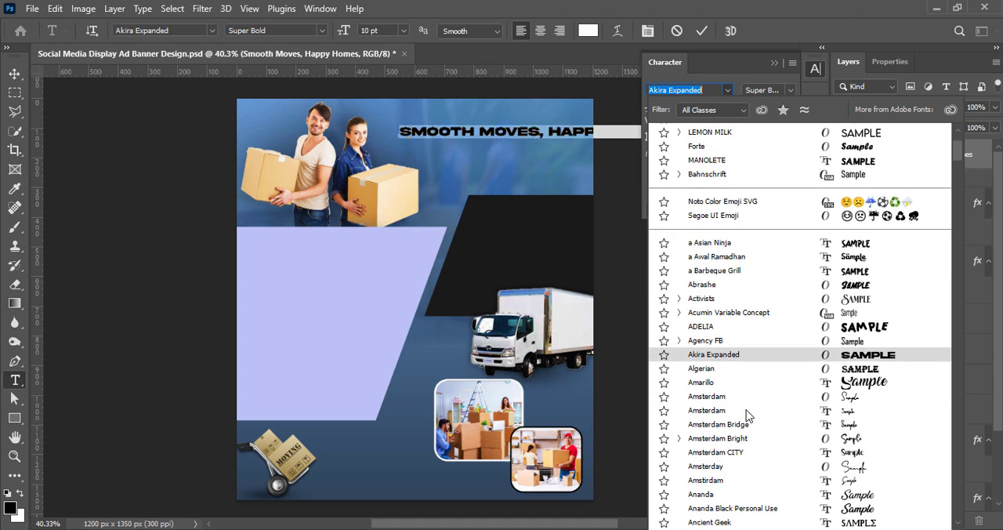
scroll(752, 455, "down", 1)
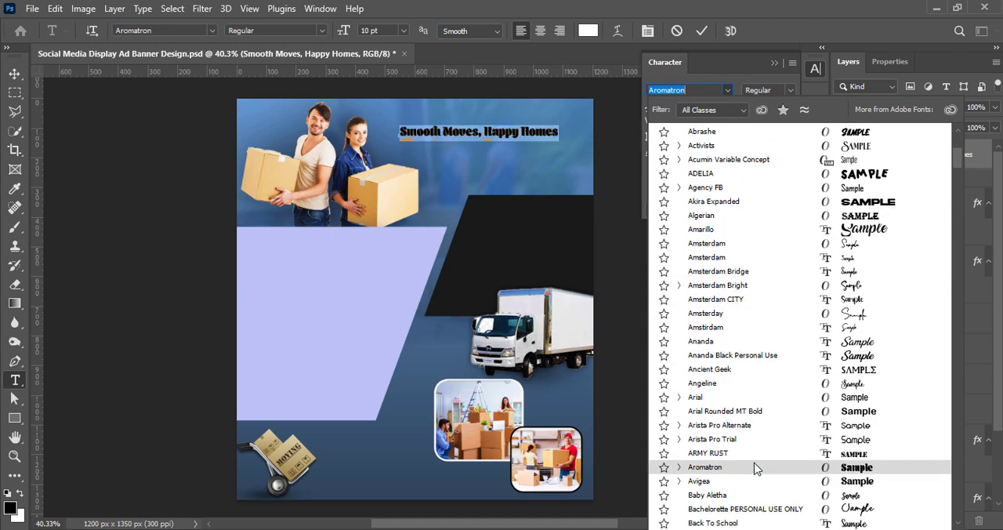
scroll(760, 496, "down", 9)
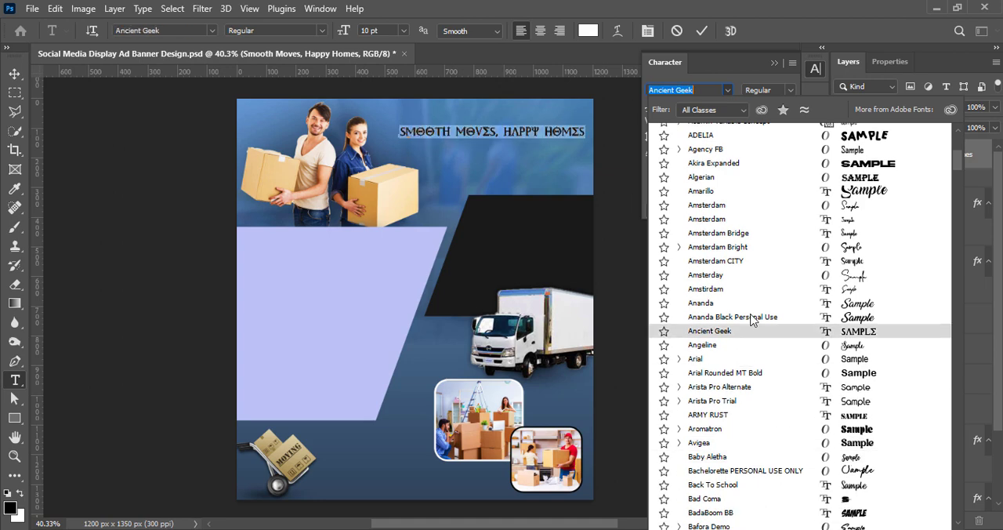
scroll(775, 470, "down", 2)
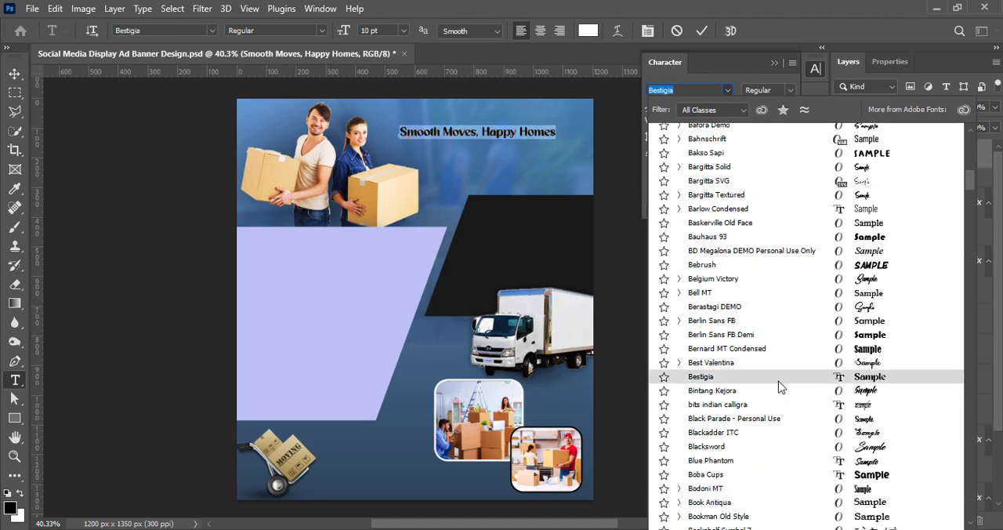
scroll(790, 439, "down", 4)
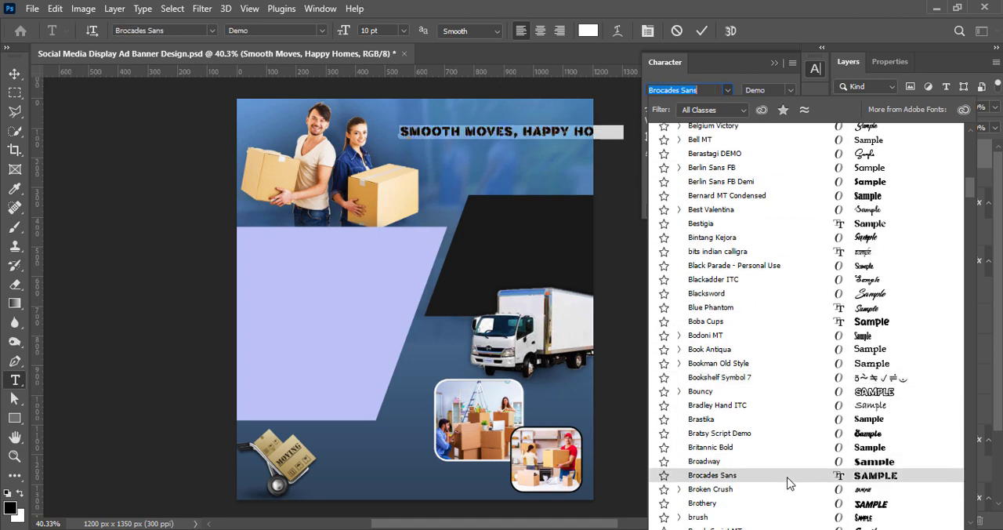
left_click(788, 478)
Remove the comma, break the headline into two lines after "Moves" and right-align it.
left_click(521, 128)
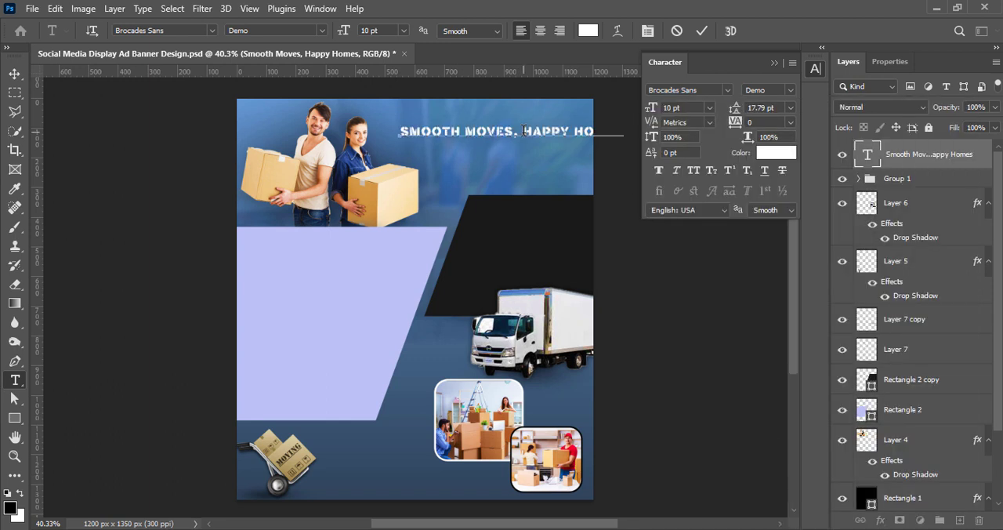
key("BackSpace")
key("BackSpace")
key("Return")
left_click_drag(403, 131, 503, 155)
left_click(559, 31)
left_click(701, 31)
key("v")
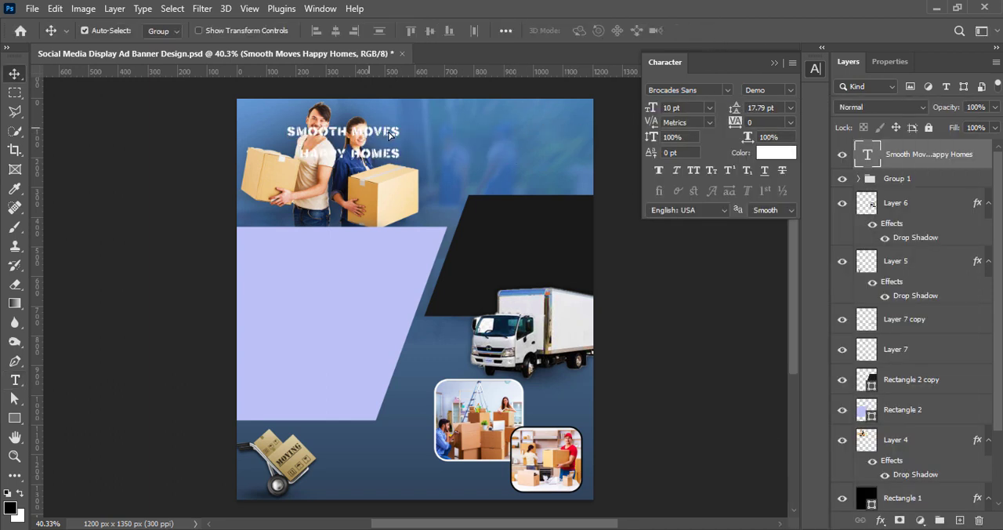
Set the headline's size to 18 pt and position it in the banner's upper-right corner.
left_click_drag(368, 130, 545, 119)
key("t")
left_click_drag(467, 120, 580, 143)
left_click(711, 109)
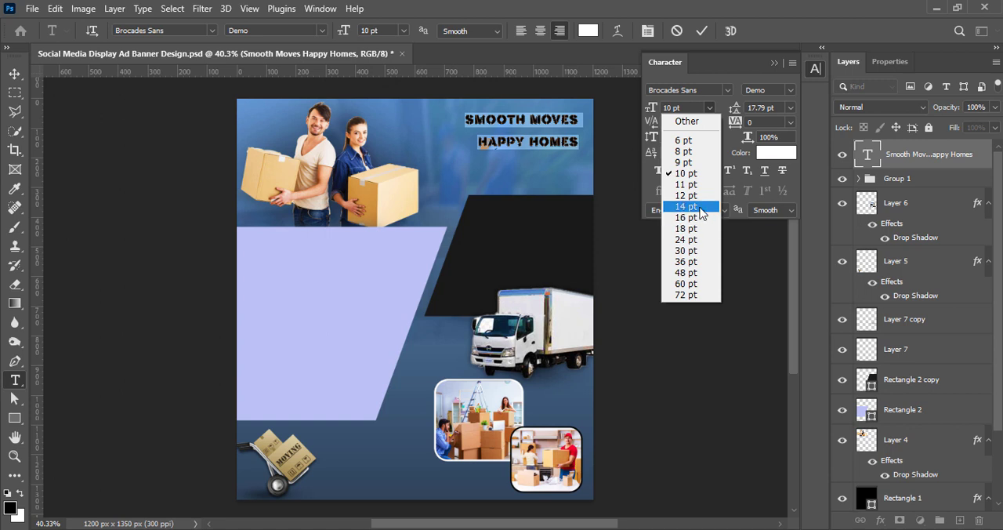
left_click(687, 206)
left_click(710, 108)
left_click(687, 228)
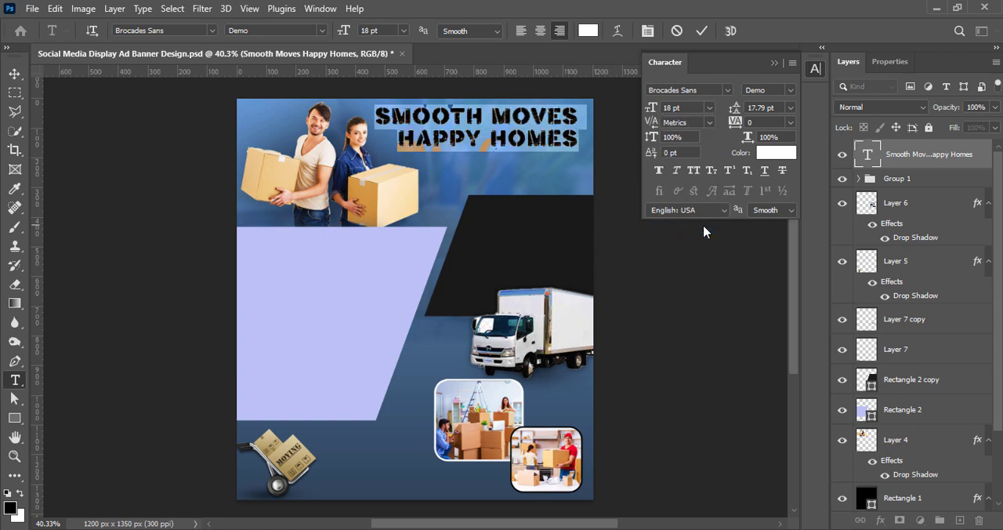
left_click(710, 33)
key("v")
left_click_drag(554, 139, 561, 147)
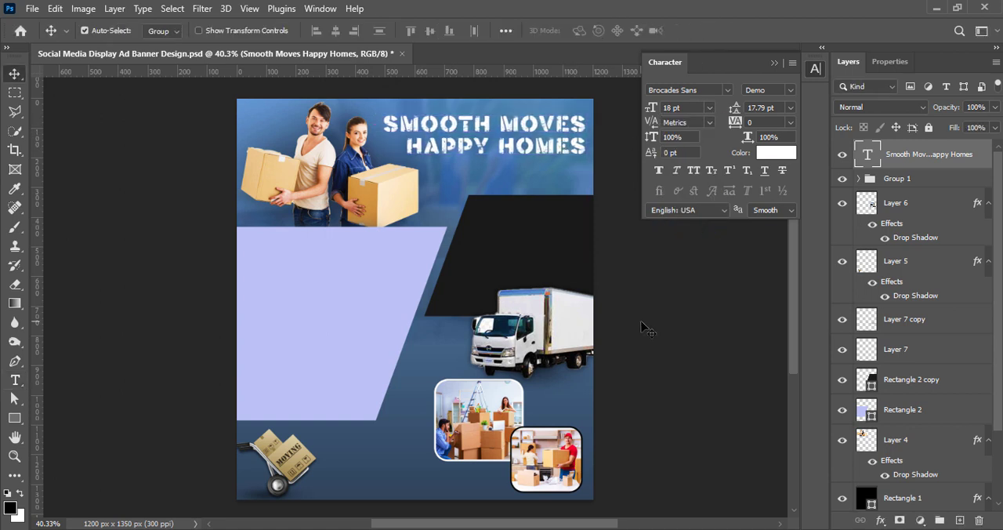
Scale the headline down to about 93% so it clears the couple's heads.
key("ctrl+t")
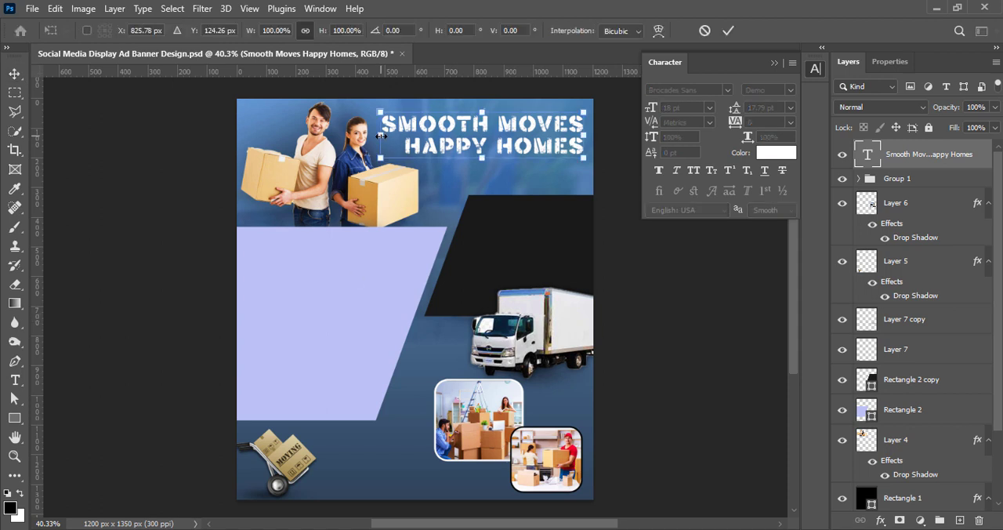
left_click_drag(379, 136, 394, 136)
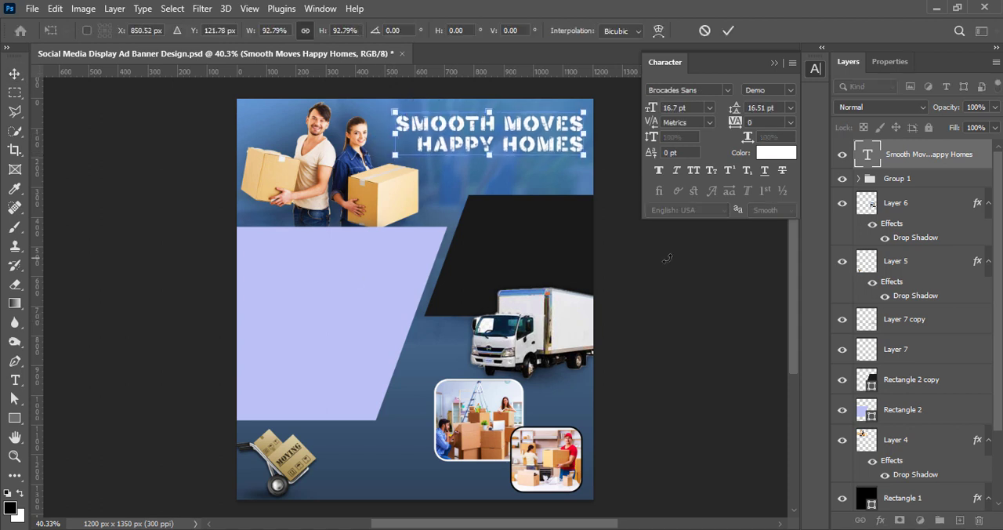
left_click(727, 30)
Scale the cutout of the couple carrying boxes down to about 88%, keeping it above the lavender shape.
left_click(901, 440)
key("ctrl+t")
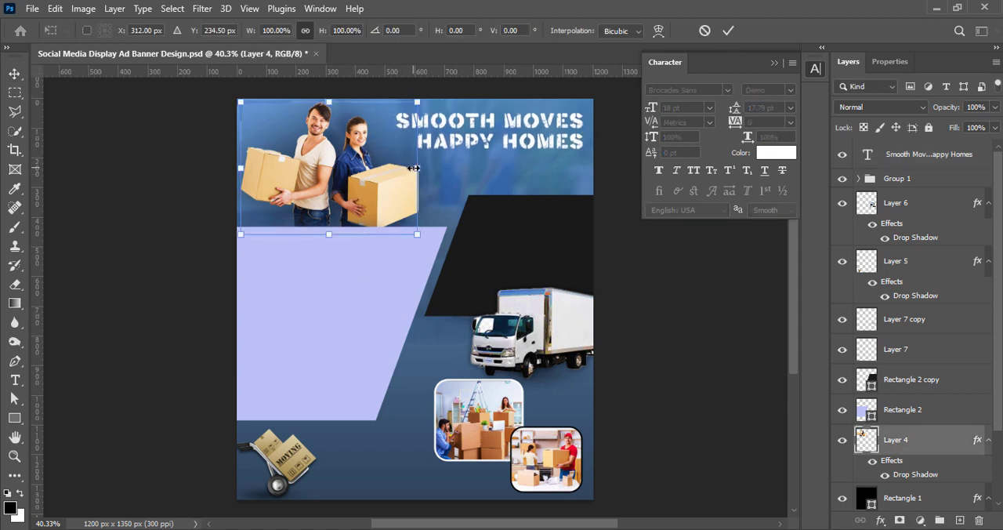
left_click_drag(429, 167, 398, 170)
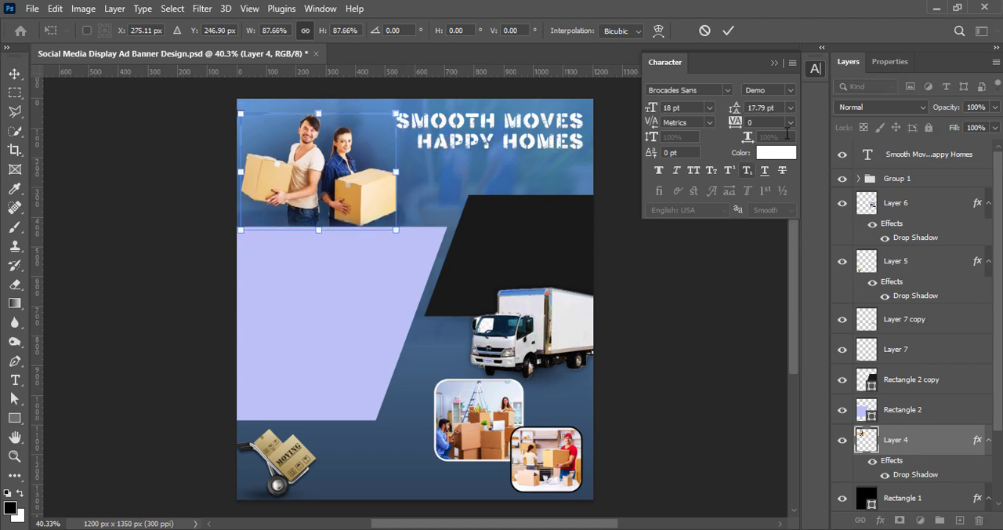
key("Return")
left_click(642, 412)
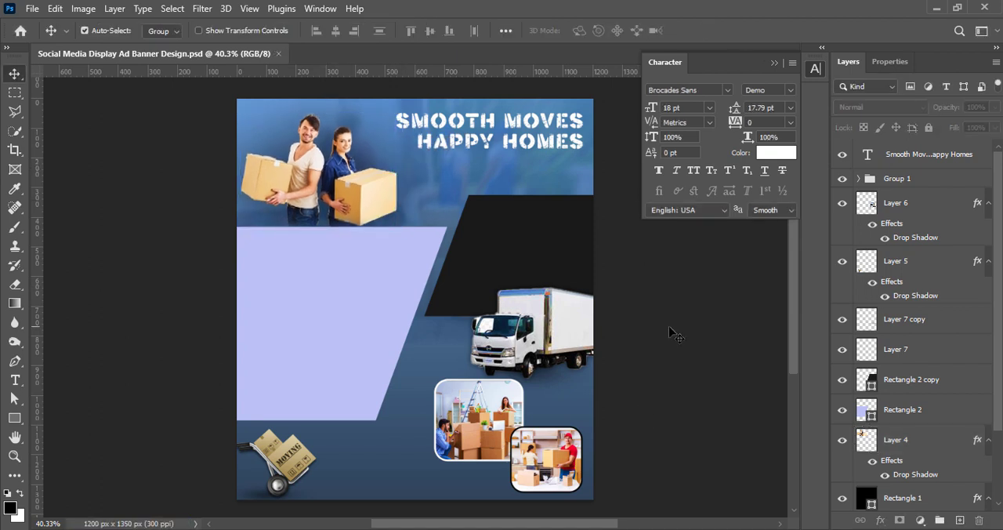
Color the headline's "HAPPY HOMES" line bright yellow and set its size to 18 pt.
double_click(479, 143)
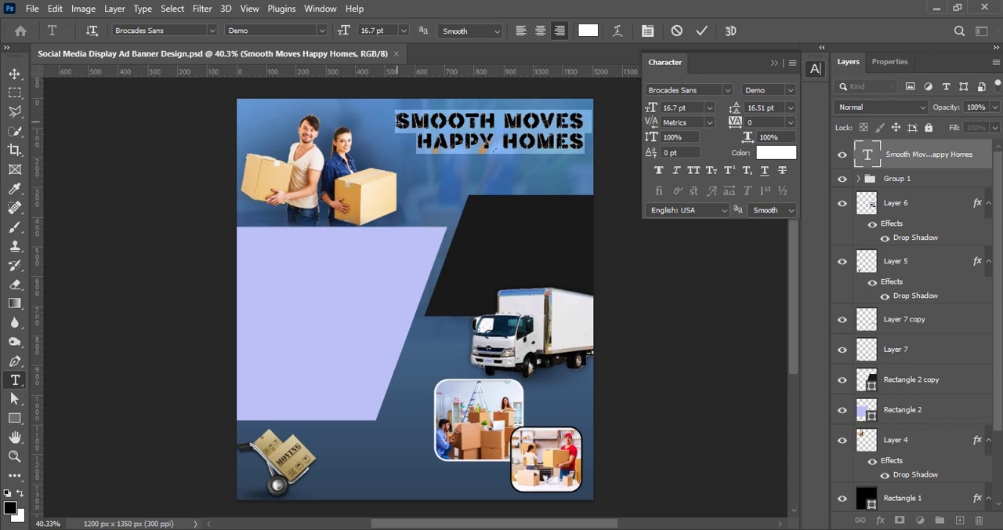
left_click(784, 156)
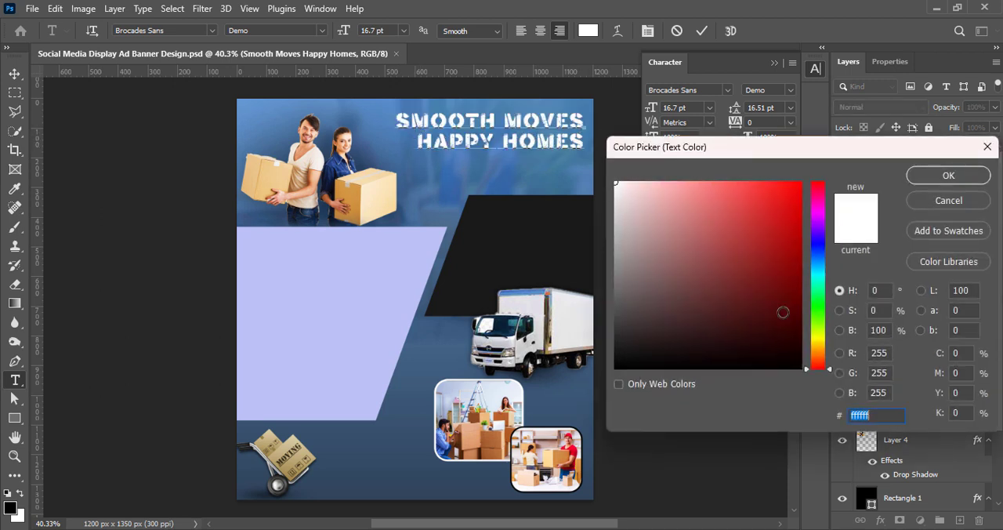
left_click_drag(820, 363, 818, 344)
left_click_drag(785, 183, 803, 181)
left_click(817, 340)
left_click(948, 176)
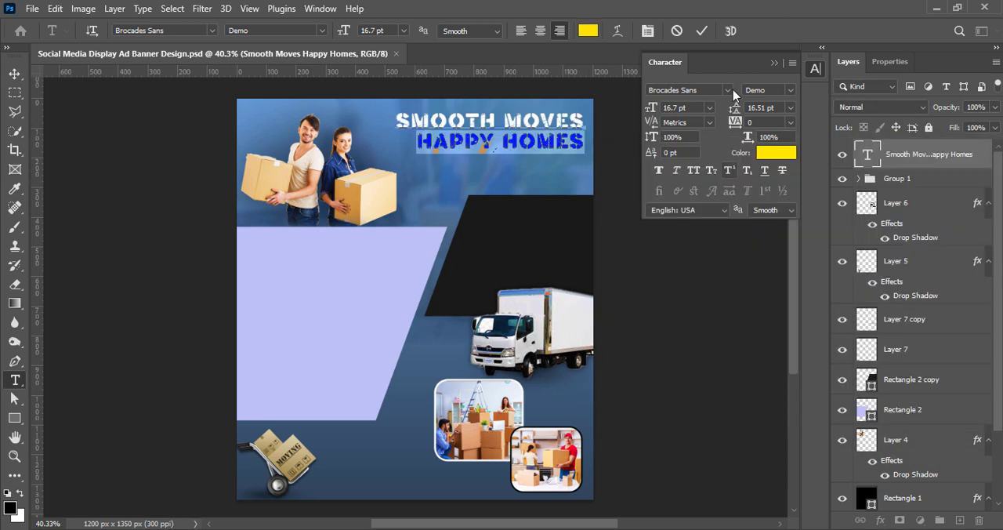
left_click(710, 110)
left_click(722, 238)
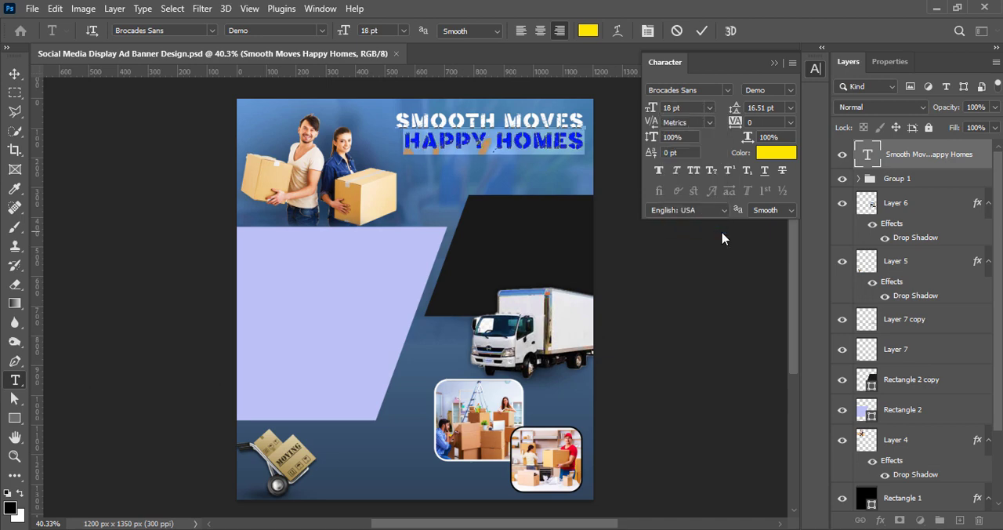
Preview alternative fonts on both lines of the headline.
left_click_drag(584, 149, 402, 112)
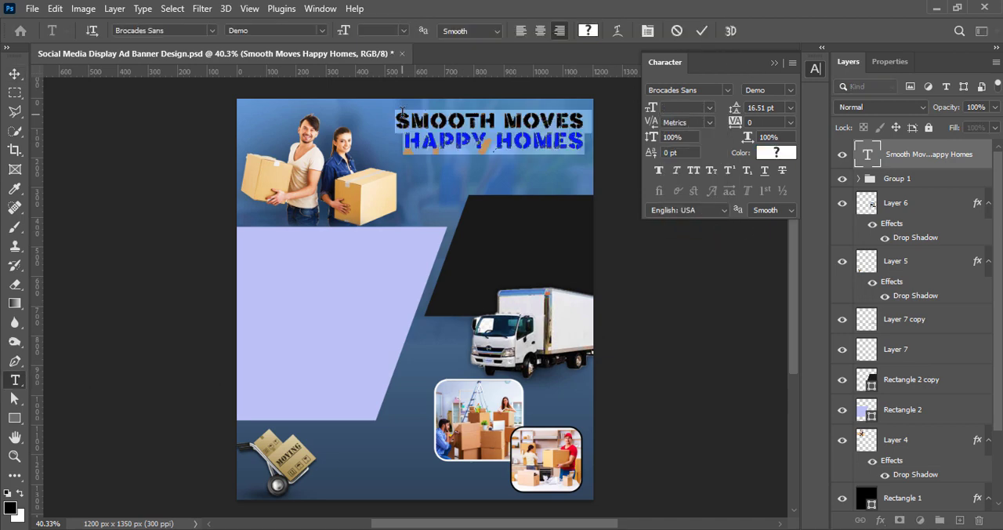
left_click(727, 90)
scroll(774, 413, "down", 20)
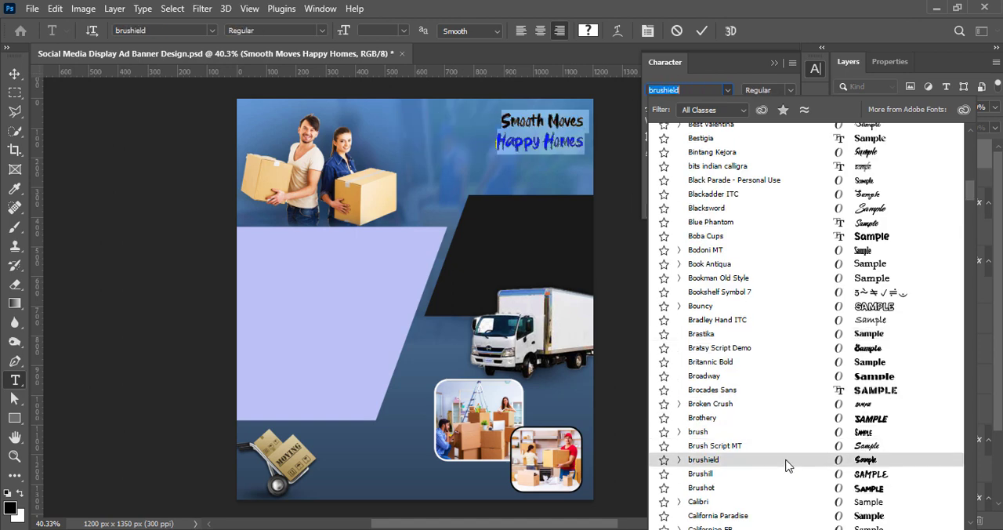
scroll(785, 474, "down", 4)
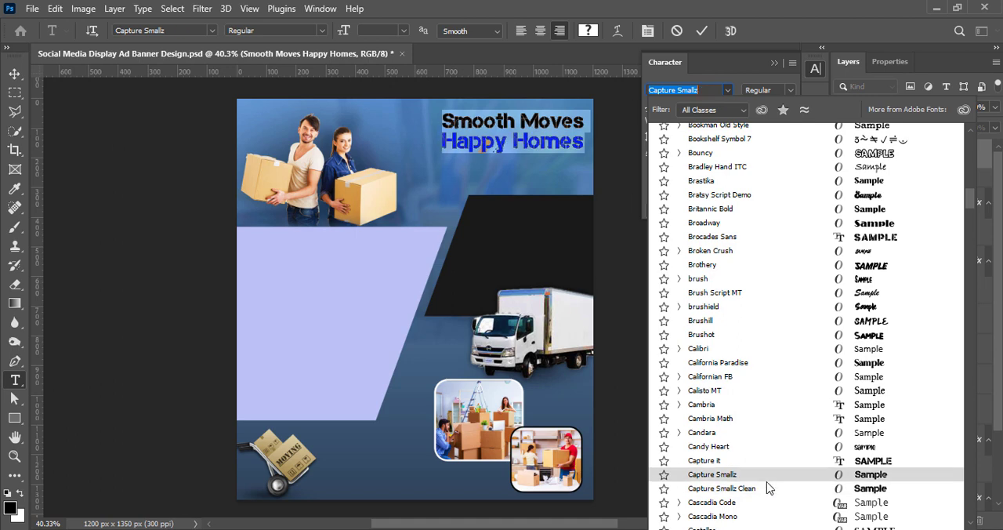
scroll(777, 443, "down", 4)
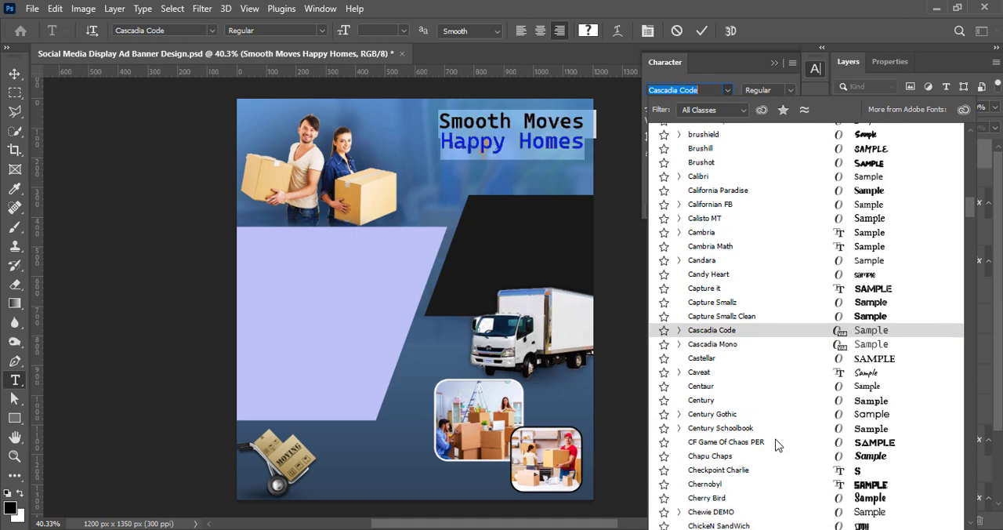
scroll(770, 479, "down", 5)
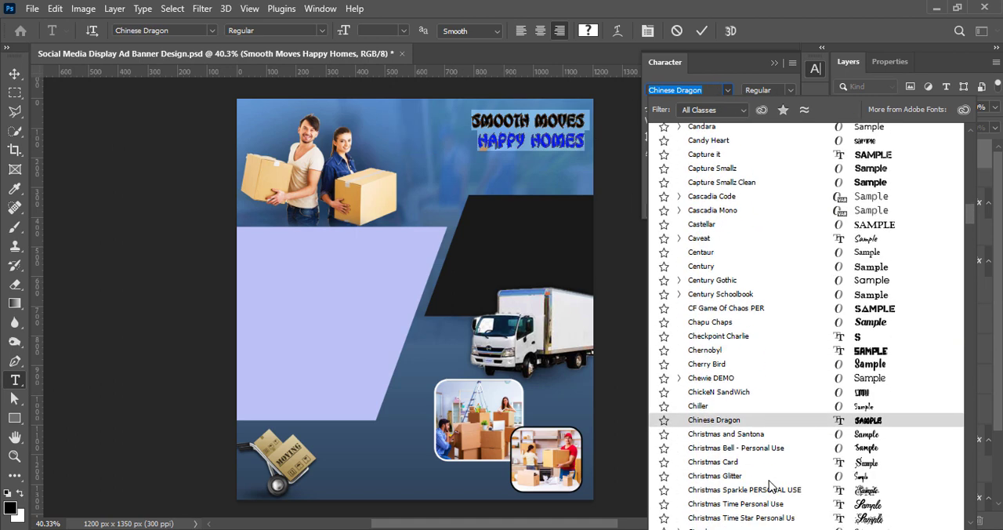
scroll(770, 489, "down", 10)
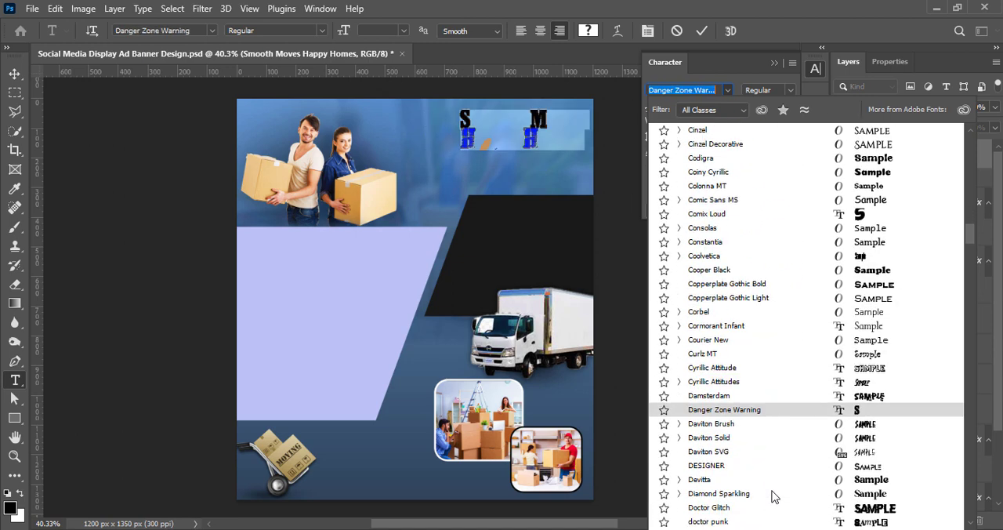
scroll(782, 500, "down", 10)
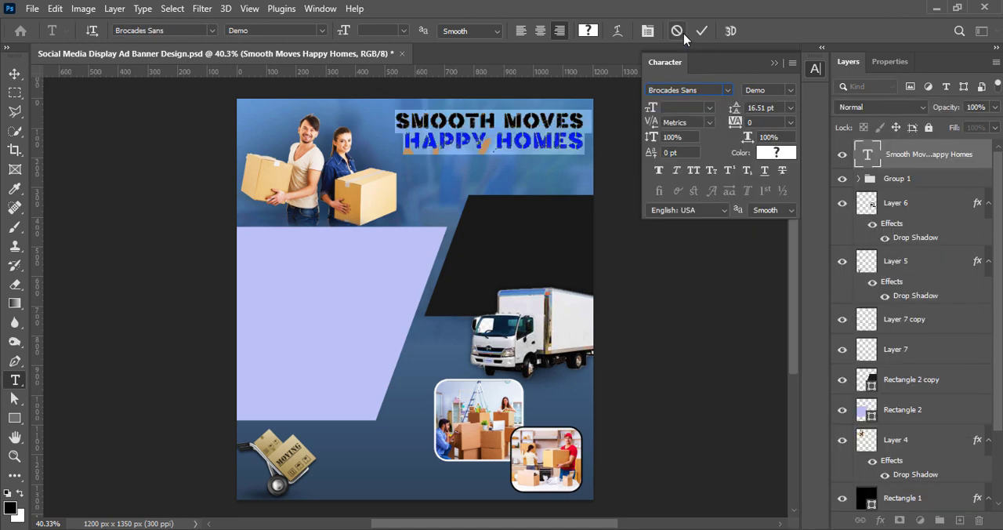
left_click(700, 32)
key("v")
Set the "HAPPY HOMES" line's size to 21 pt and adjust its leading.
triple_click(536, 143)
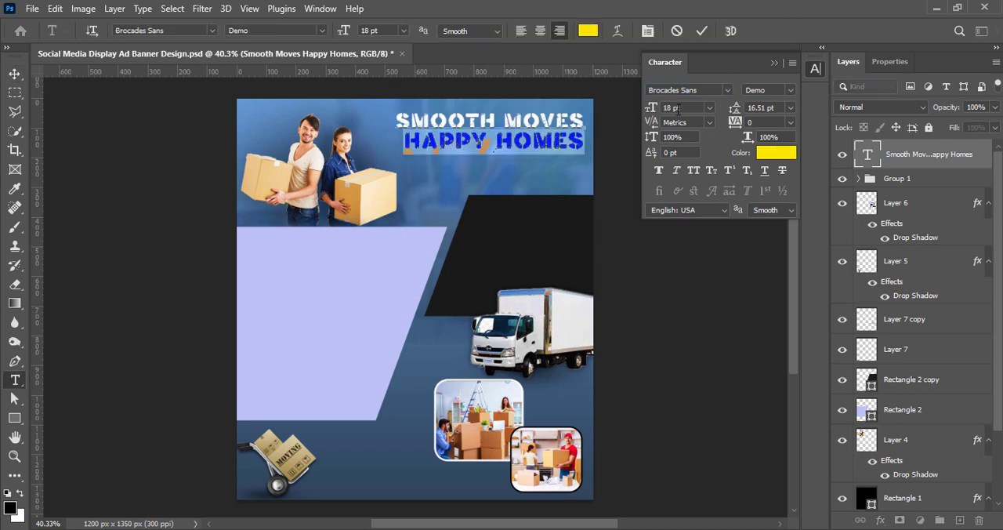
key("Return")
left_click(517, 221)
left_click(658, 109)
type("21")
key("Return")
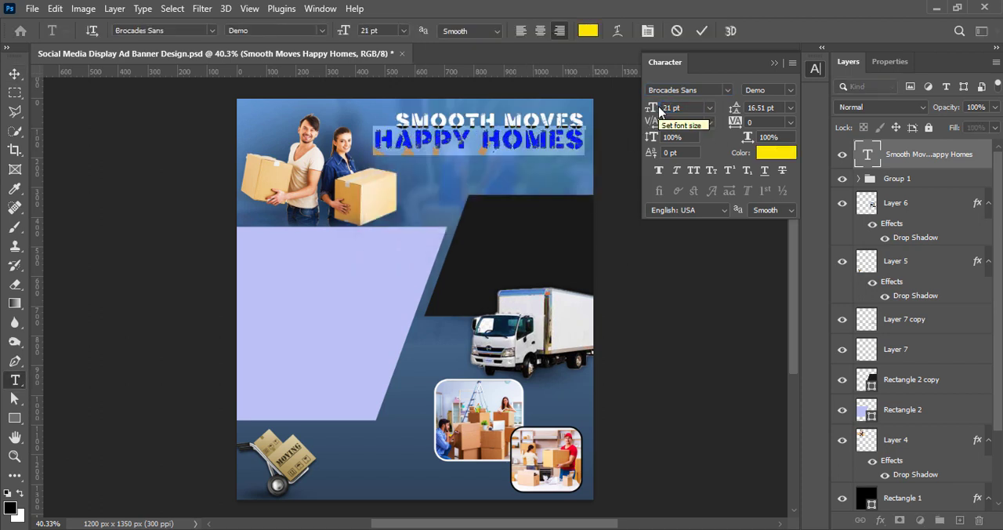
left_click(790, 107)
left_click(768, 225)
left_click(701, 30)
key("v")
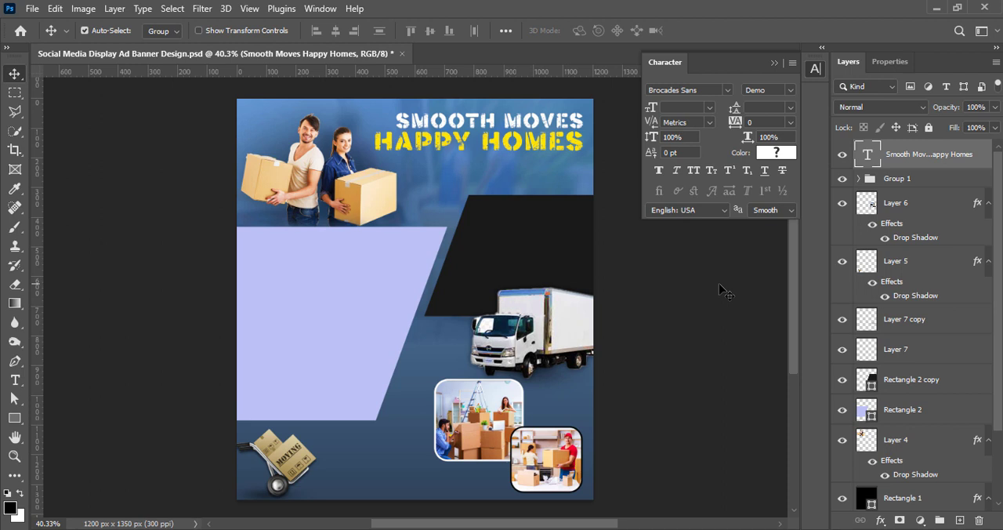
Add a left-aligned text line reading "From Here to There, We've Got You Covered" over the lavender shape.
left_click(724, 291)
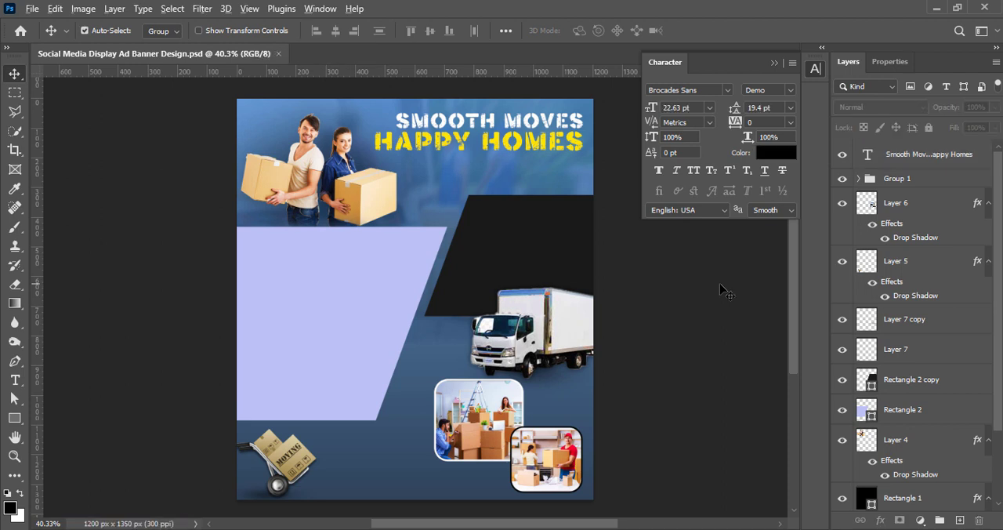
key("t")
left_click(328, 270)
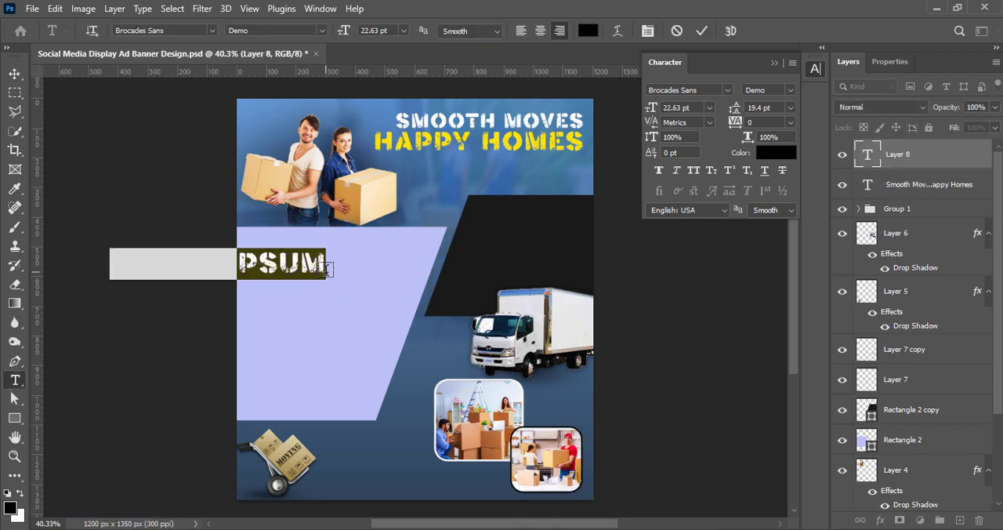
left_click(521, 30)
type("From Here to There, We've Got You Covered")
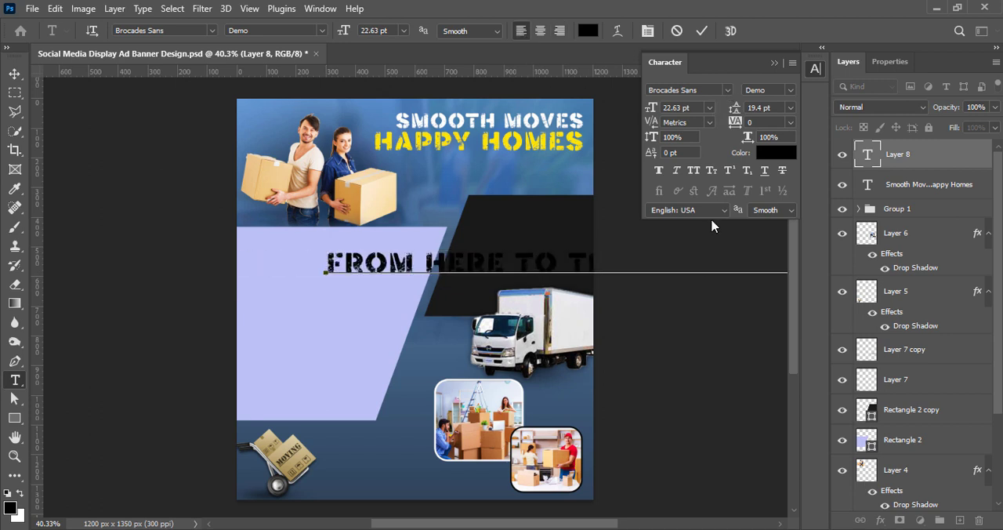
left_click(701, 30)
key("v")
Set the tagline's size to 11 pt and its font to Franklin Gothic Medium.
double_click(397, 268)
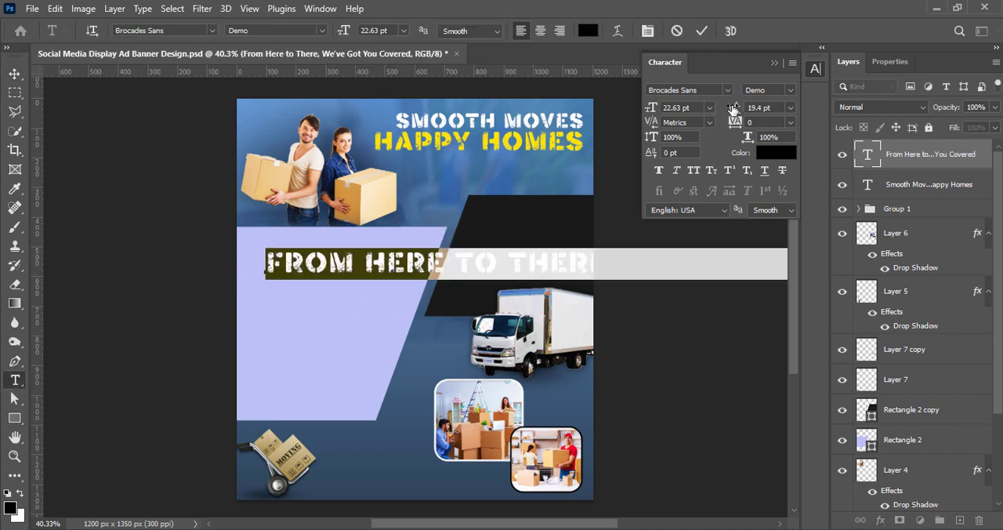
left_click(708, 107)
left_click(702, 178)
left_click(724, 90)
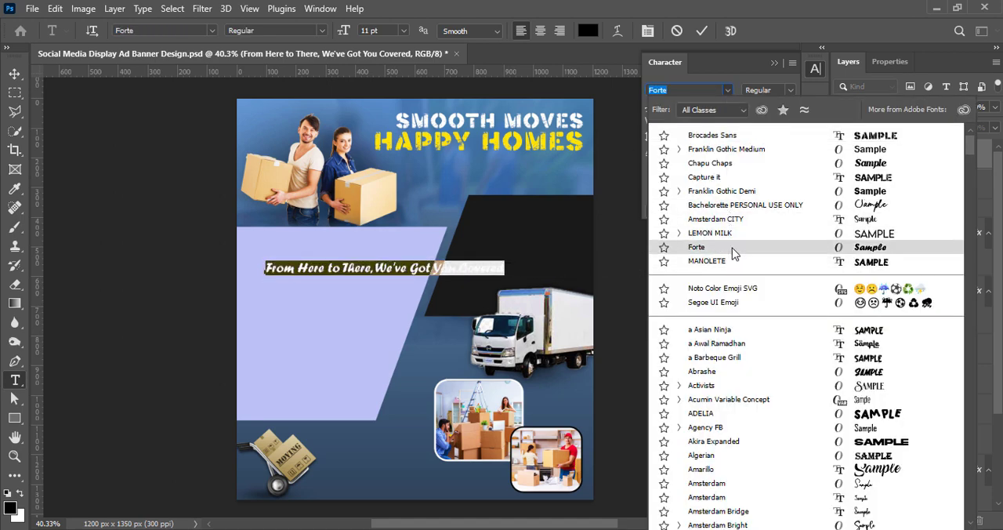
left_click(734, 150)
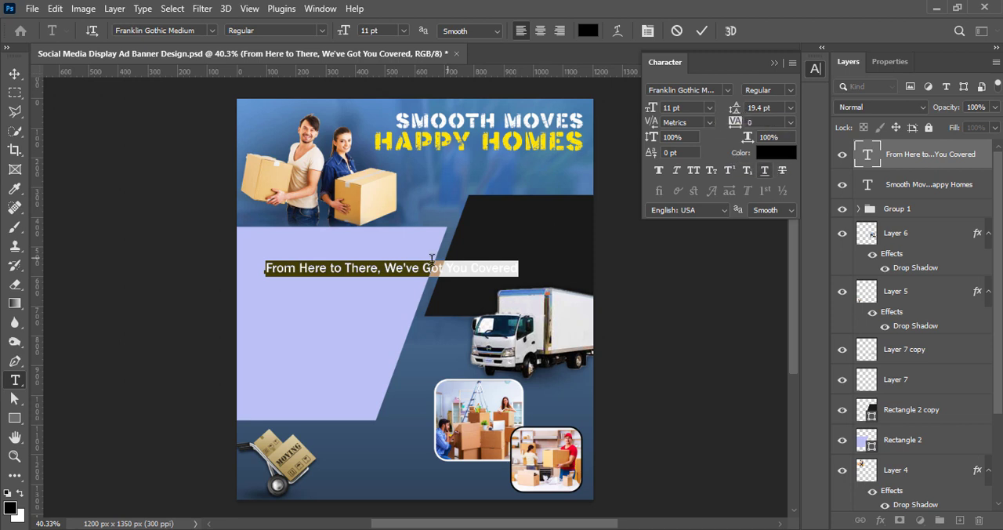
Break the tagline after "There," into two right-aligned lines and place it below the headline.
left_click(385, 268)
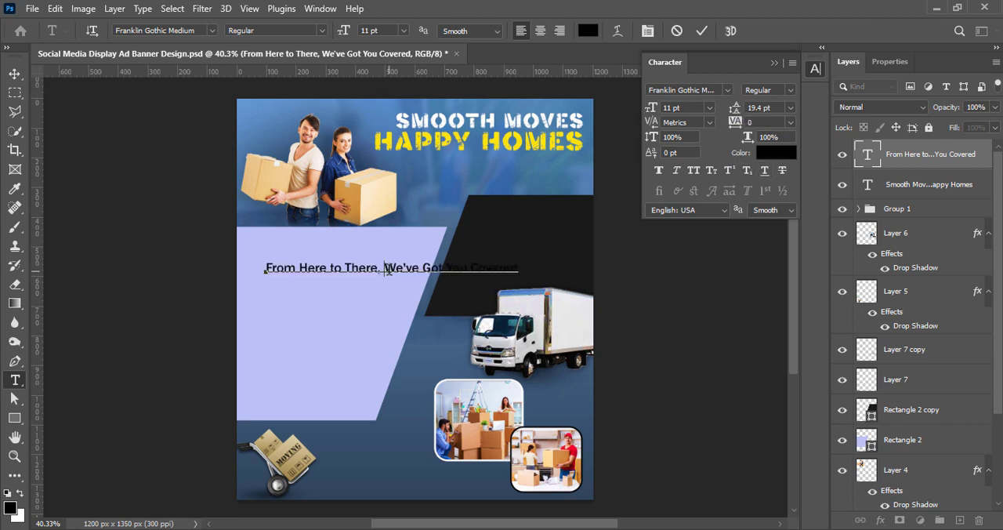
key("Return")
left_click(702, 30)
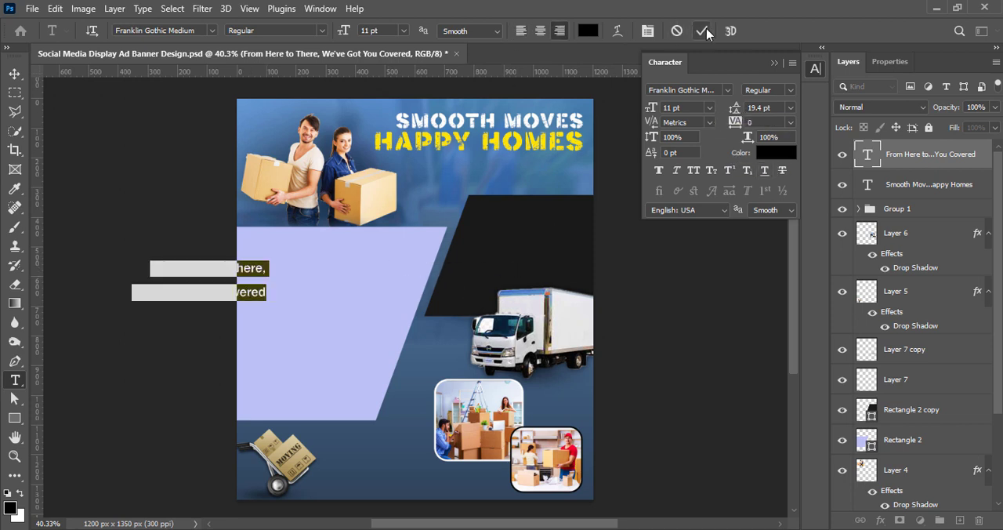
key("v")
left_click_drag(384, 300, 563, 192)
Set the leading of the two tagline lines to 10 pt.
double_click(569, 196)
left_click(790, 107)
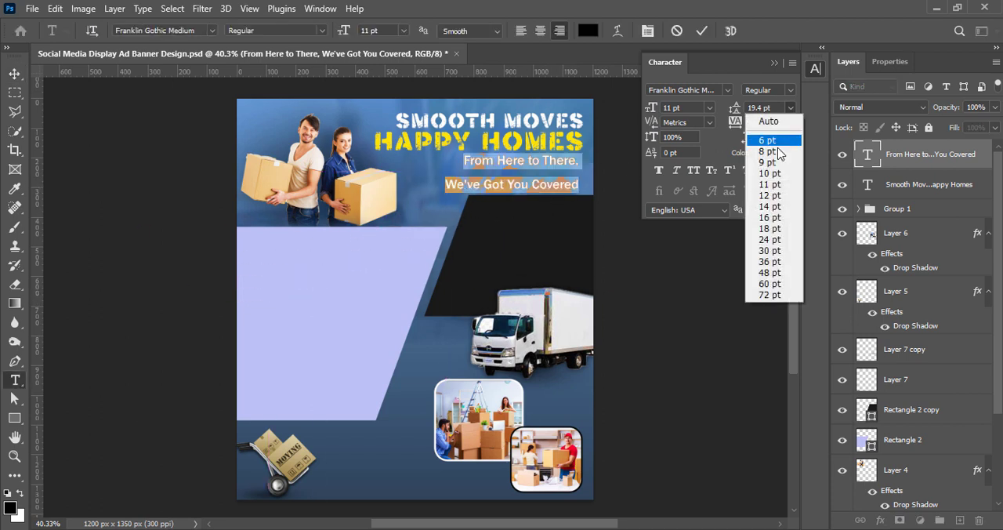
left_click(765, 176)
left_click(775, 153)
left_click(978, 194)
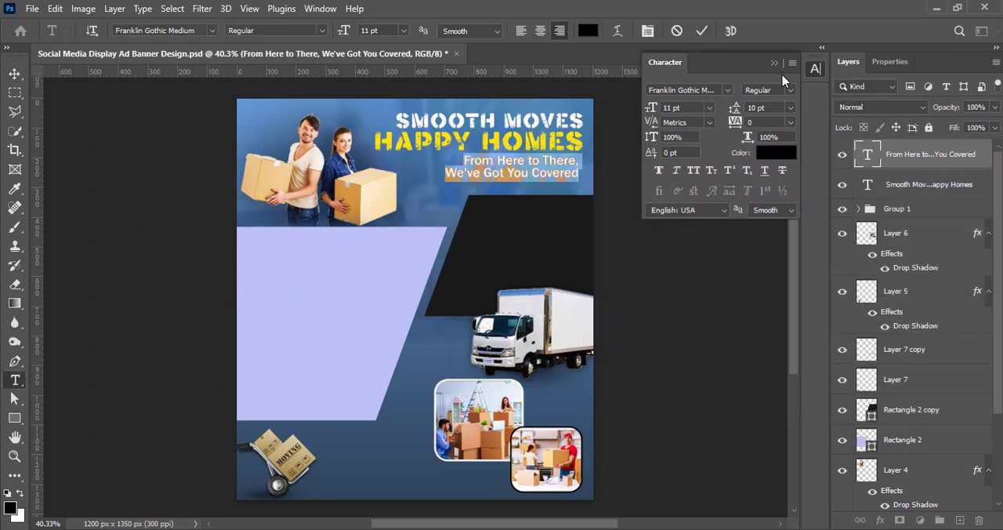
Scale the tagline up to about 108% and shift it slightly right and down, beneath the "HAPPY HOMES" line.
left_click(702, 31)
key("v")
key("ctrl+t")
left_click_drag(444, 182, 434, 185)
left_click_drag(495, 169, 499, 174)
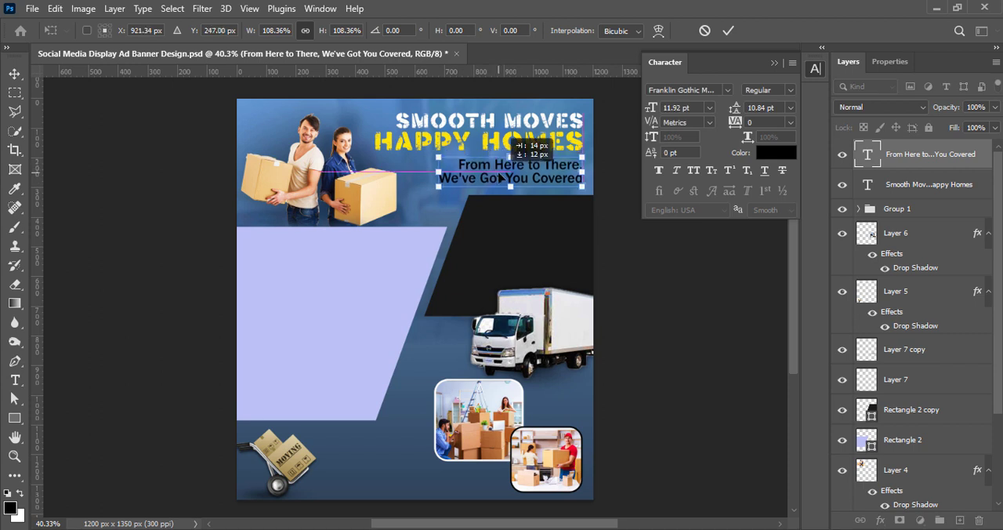
left_click(728, 31)
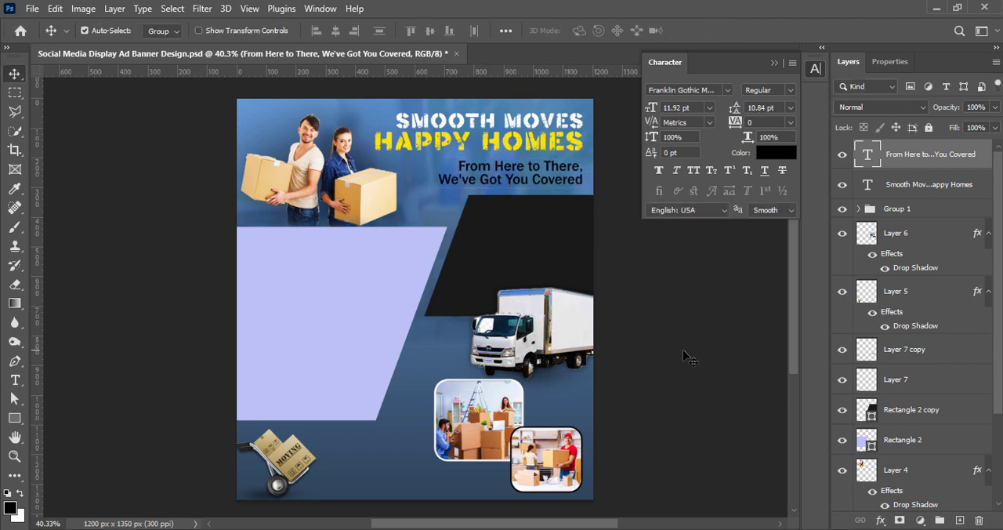
Draw a rectangle of about 503 × 95 px over the tagline and fill it white.
left_click(684, 353)
left_click(960, 520)
left_click(14, 418)
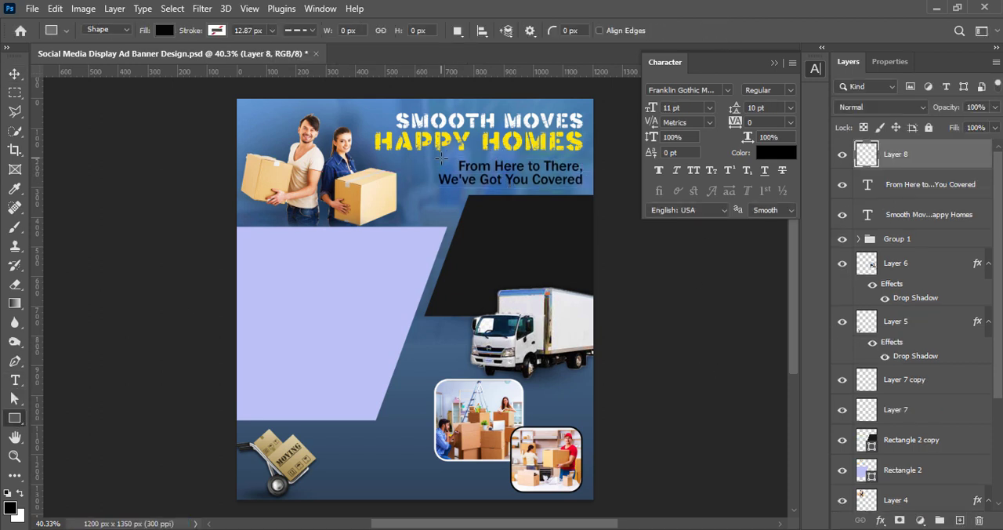
left_click_drag(428, 159, 586, 188)
left_click(790, 156)
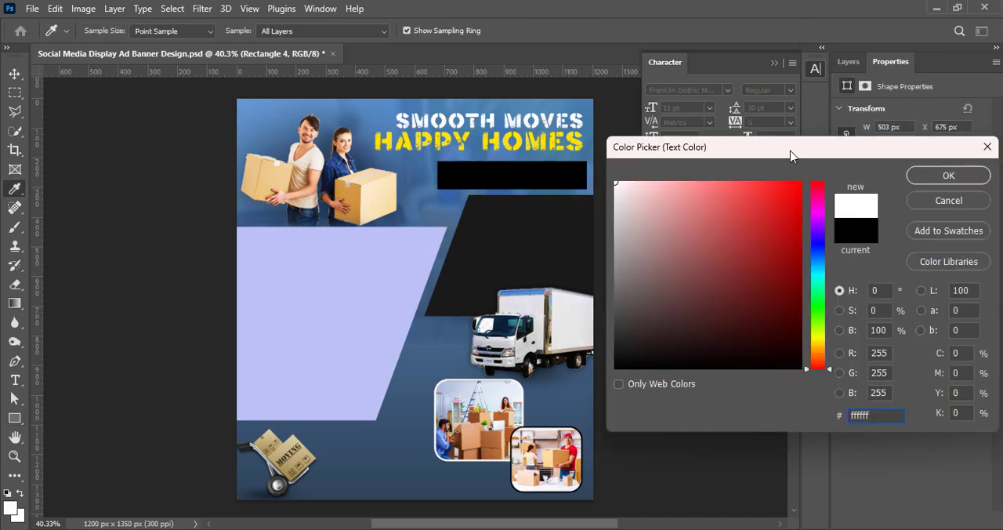
left_click(946, 202)
left_click(884, 216)
left_click(842, 293)
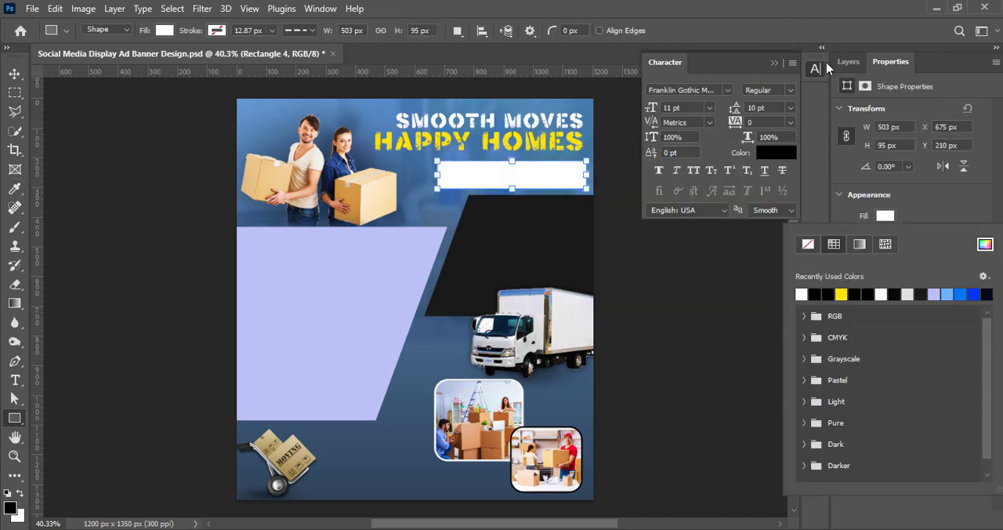
Move the white rectangle's layer beneath the tagline text layer.
left_click(847, 61)
left_click(14, 74)
left_click_drag(902, 154, 909, 201)
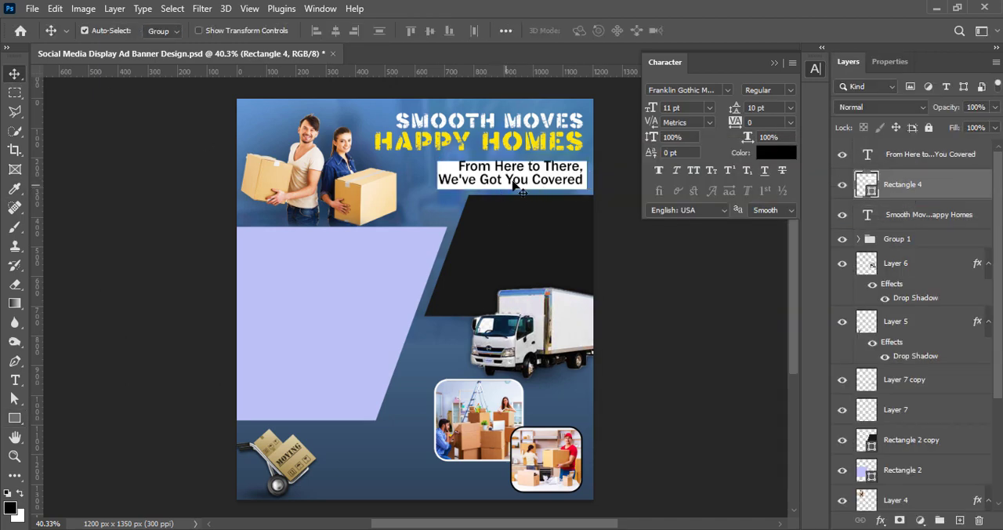
Center-align the tagline's two lines and reposition the text over the white rectangle.
double_click(514, 185)
left_click(540, 31)
left_click(698, 32)
left_click_drag(550, 184, 475, 185)
Nudge the white rectangle left to line up with the headline's right edge and recenter the tagline on it.
left_click(909, 186)
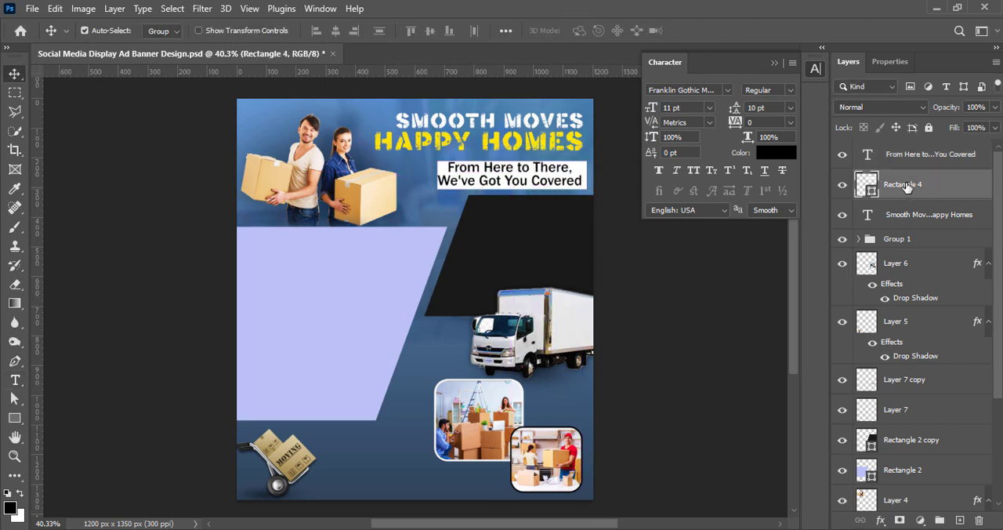
key("shift+Left")
left_click_drag(529, 184, 527, 183)
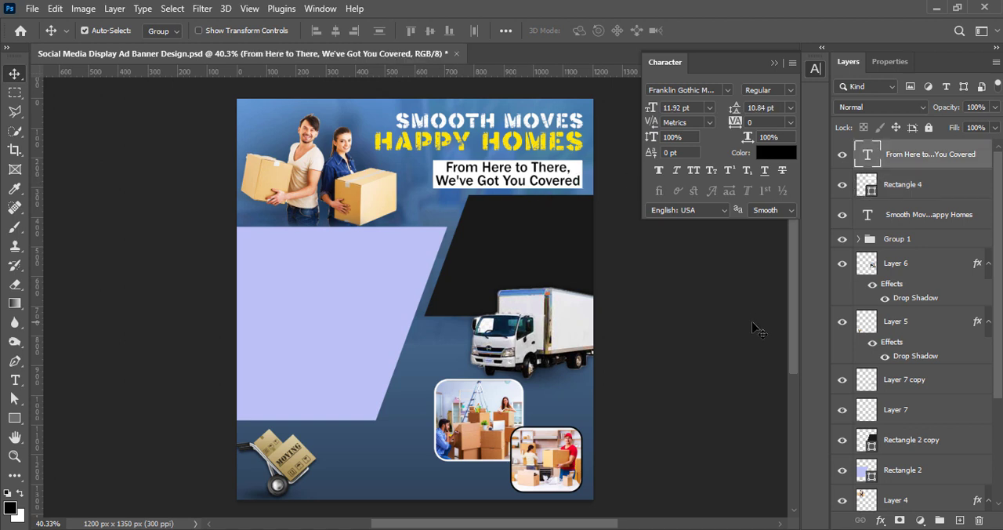
Set both the tagline's font size and its leading to 10 pt.
left_click(711, 108)
left_click(681, 171)
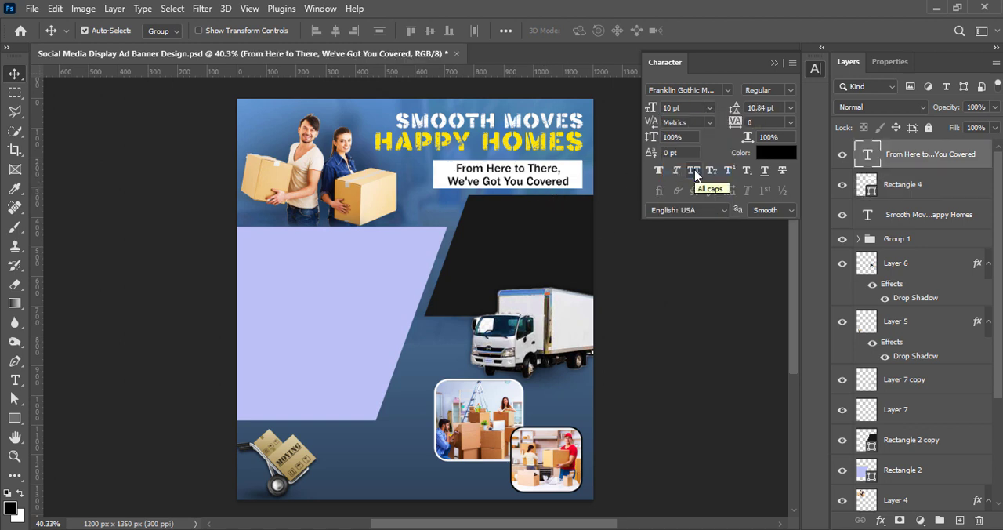
left_click(791, 108)
left_click(769, 171)
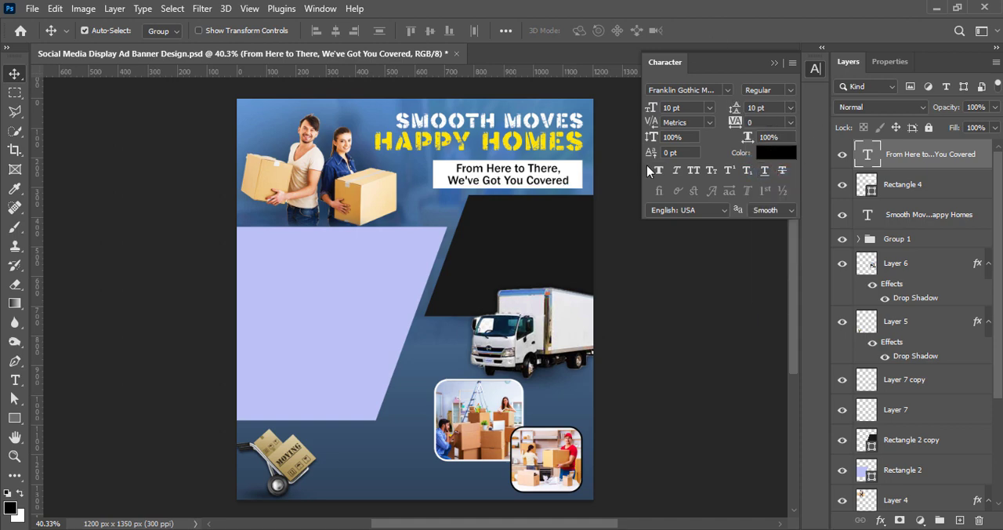
left_click(724, 322)
Convert the white rectangle to a smart object and apply a horizontal Motion Blur to it.
left_click(909, 188)
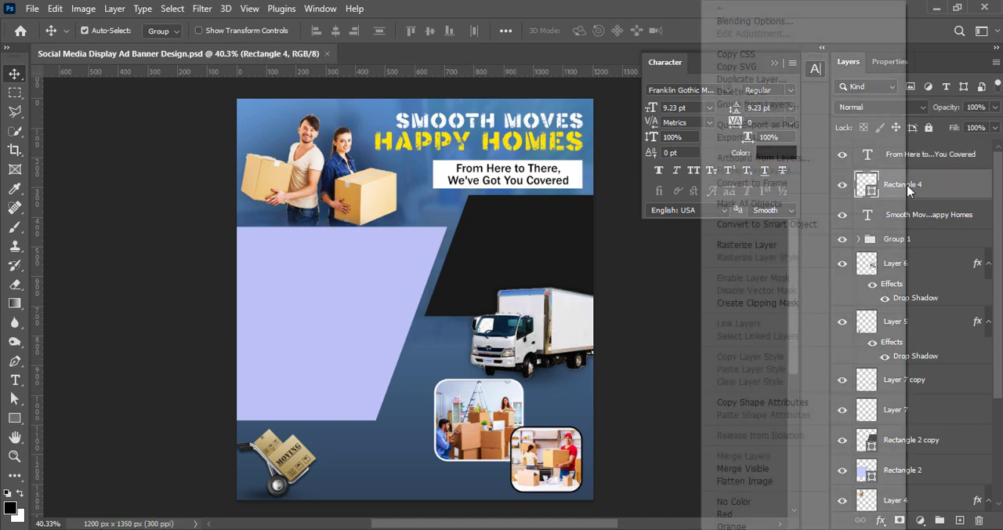
left_click(202, 7)
mouse_move(227, 196)
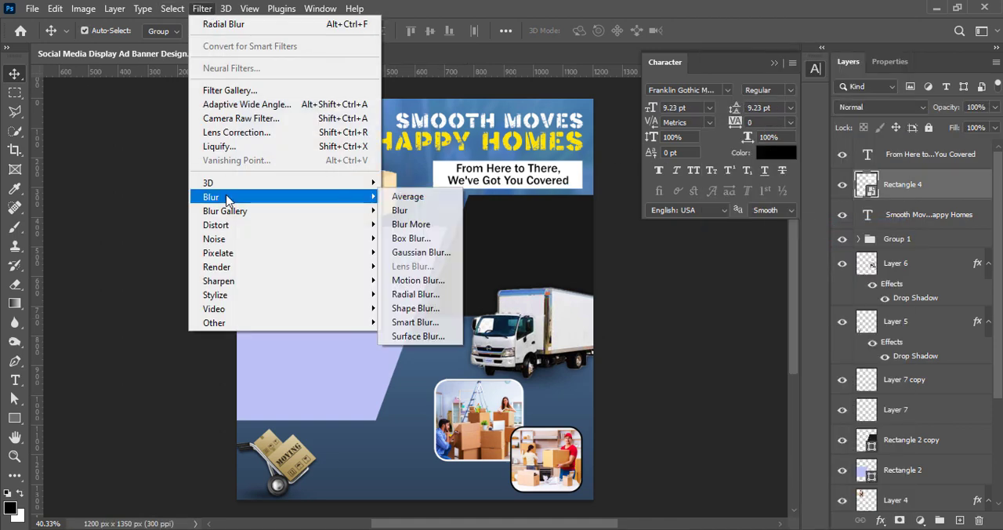
left_click(396, 283)
left_click_drag(764, 304, 807, 301)
left_click(908, 64)
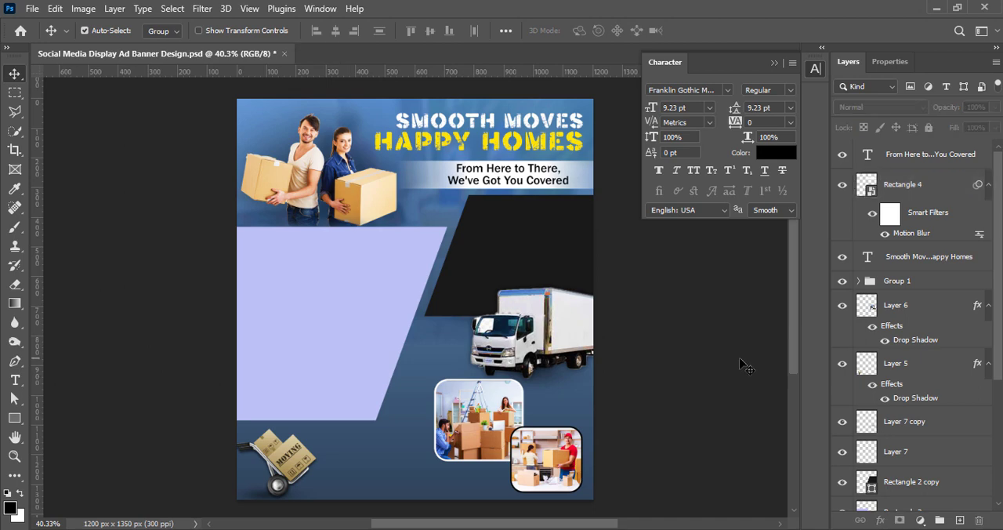
Rasterize the blurred white rectangle into a plain pixel layer for erasing.
left_click(929, 188)
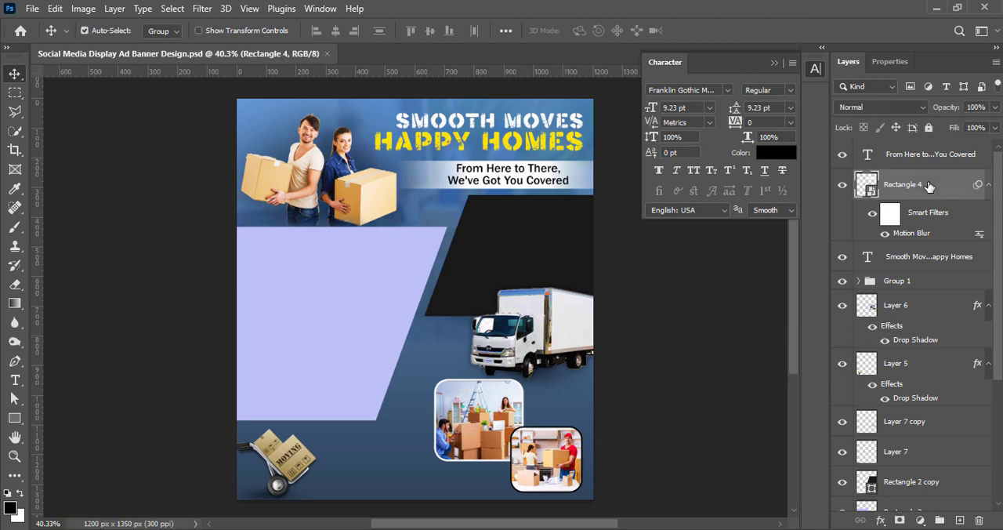
left_click(15, 284)
right_click(913, 186)
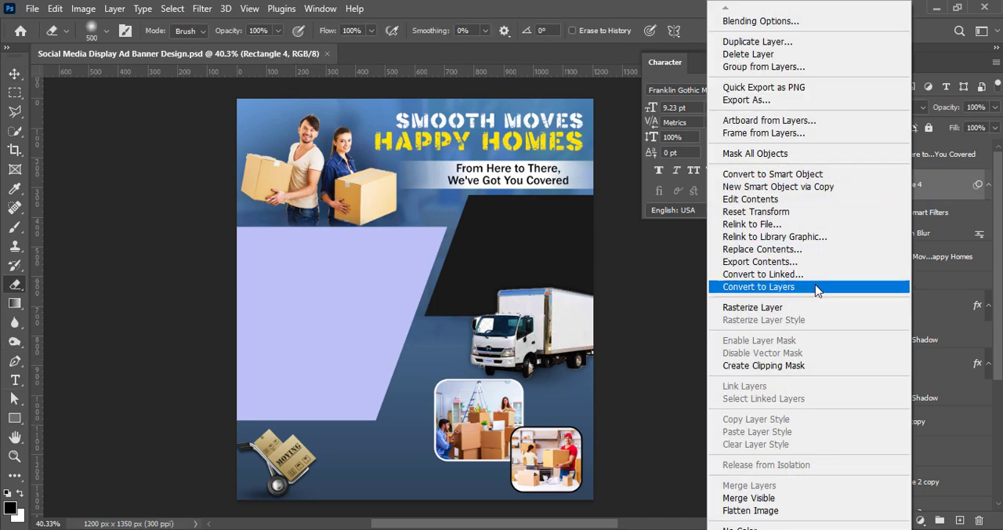
left_click(819, 287)
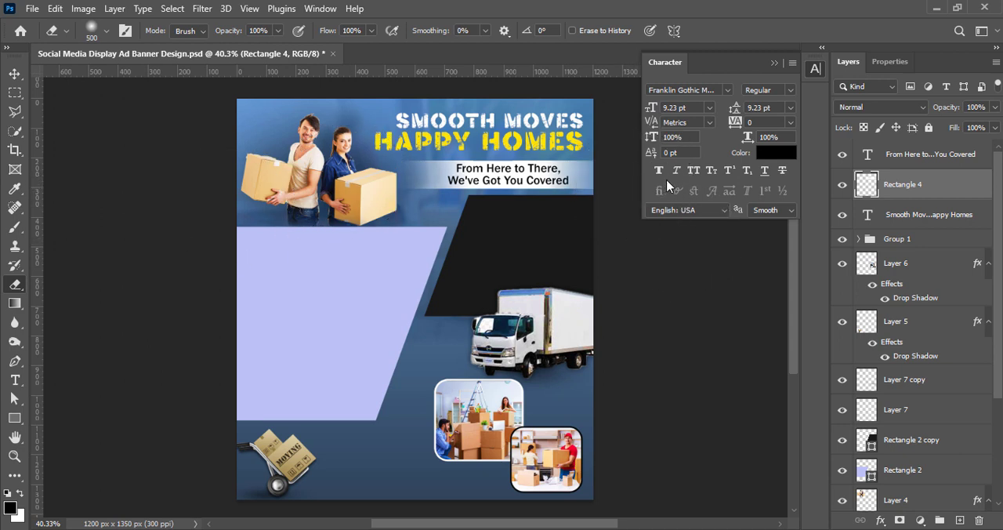
Soften the left end of the blurred white bar with a 250 px eraser and save the document.
key("bracketleft")
key("bracketleft")
key("bracketleft")
key("bracketleft")
key("bracketleft")
key("bracketleft")
key("bracketleft")
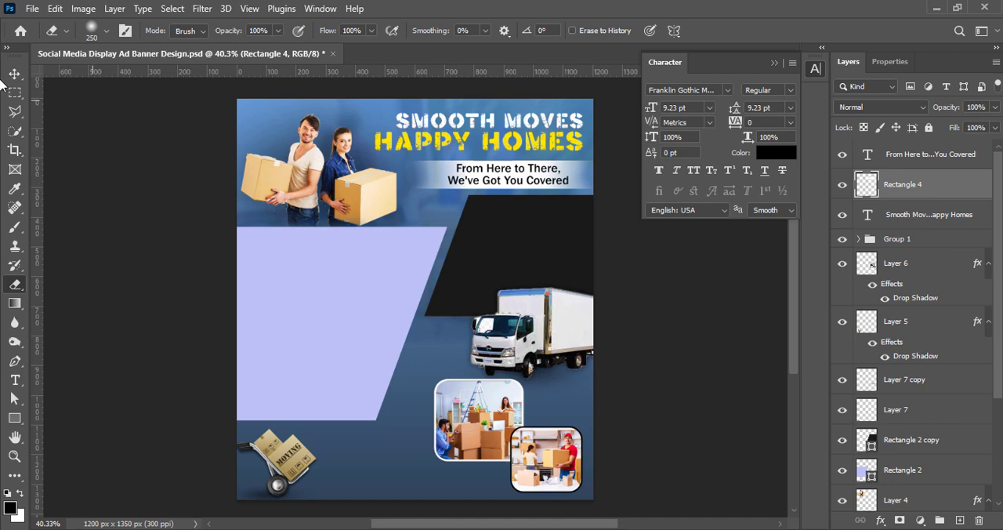
key("v")
key("ctrl+s")
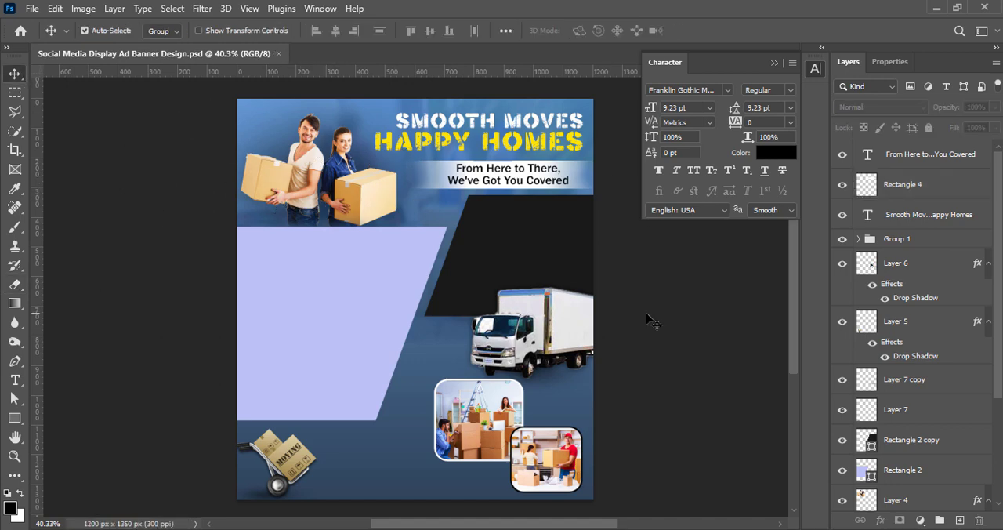
Add a soft black drop shadow with zero distance to the two-line headline, lowering its opacity slightly.
double_click(890, 225)
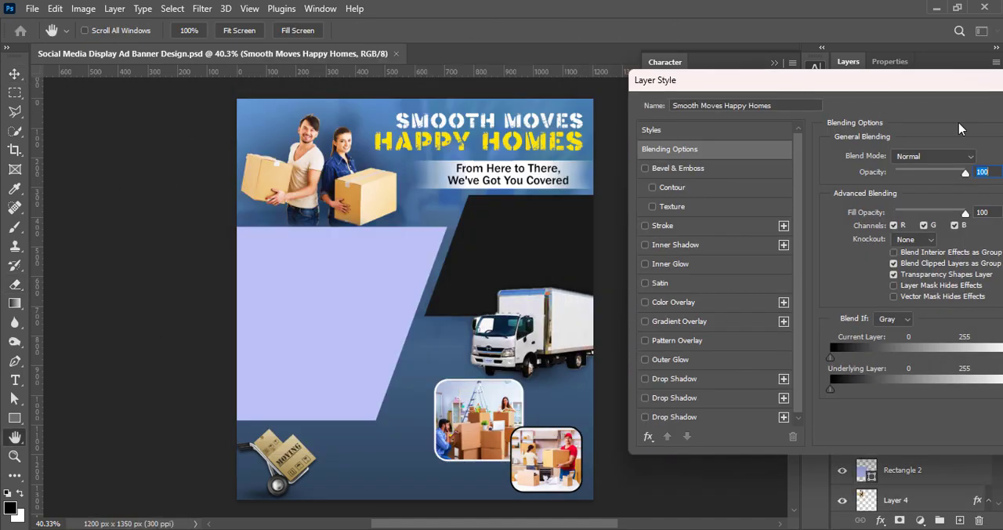
left_click(646, 379)
left_click(673, 379)
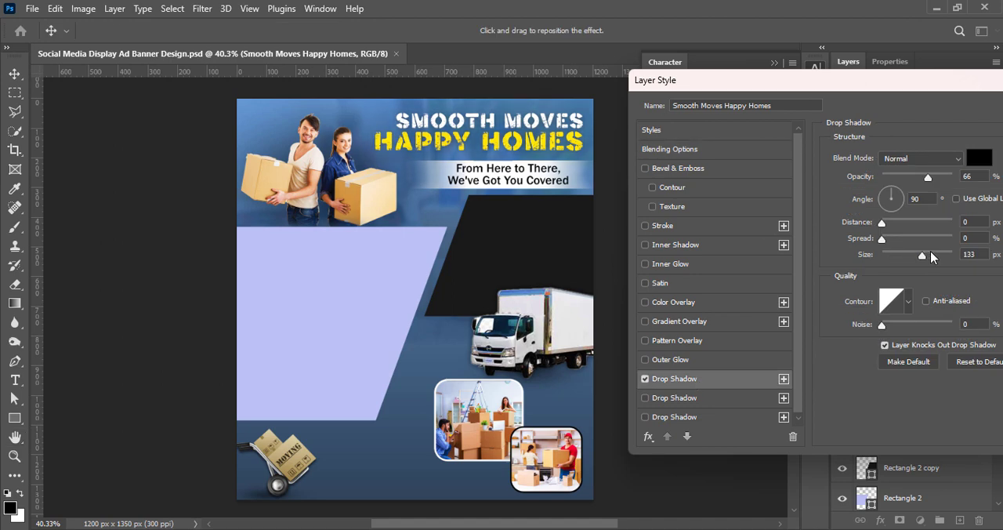
left_click_drag(928, 177, 920, 178)
left_click_drag(917, 80, 520, 92)
left_click(747, 121)
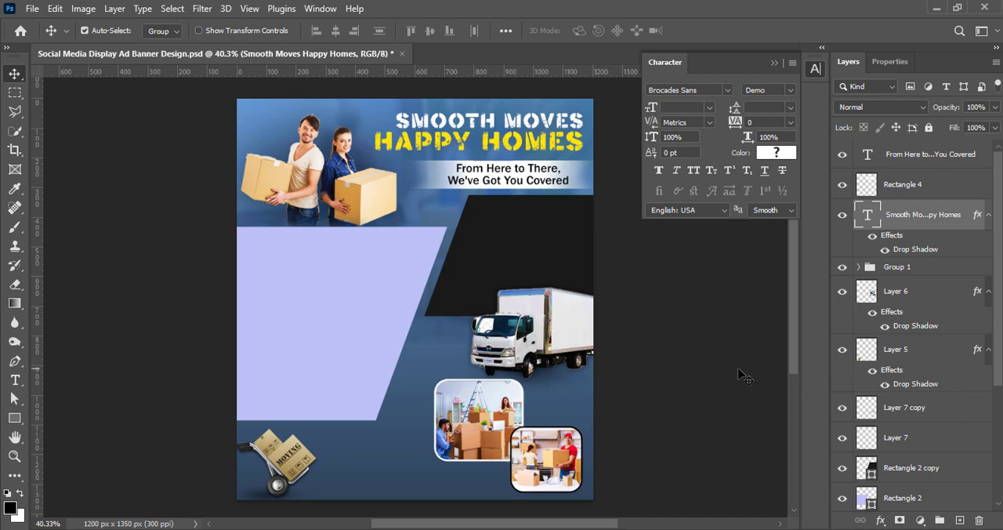
Reduce the couple cutout's drop shadow to 61% opacity and a size of about 144 px.
left_click(358, 203)
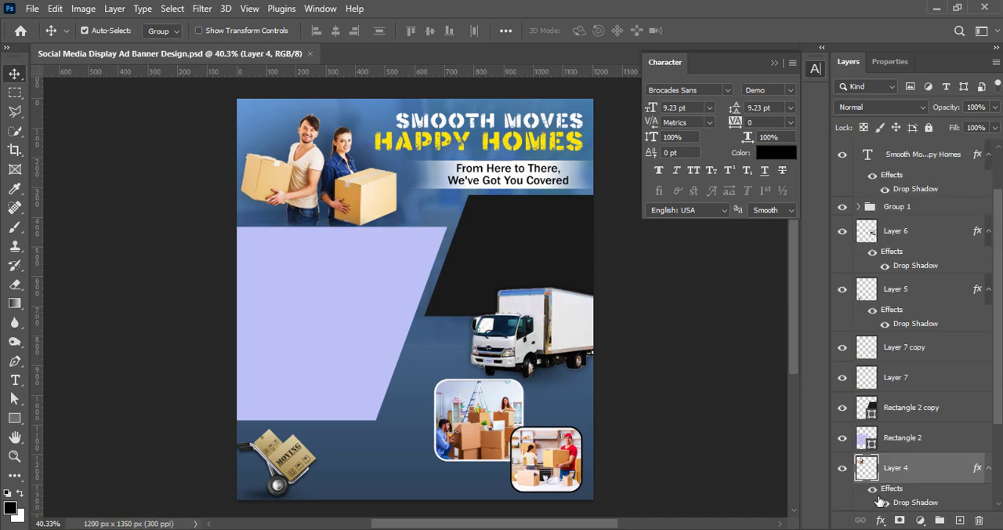
right_click(894, 470)
left_click(871, 178)
left_click_drag(307, 94, 631, 93)
left_click(636, 389)
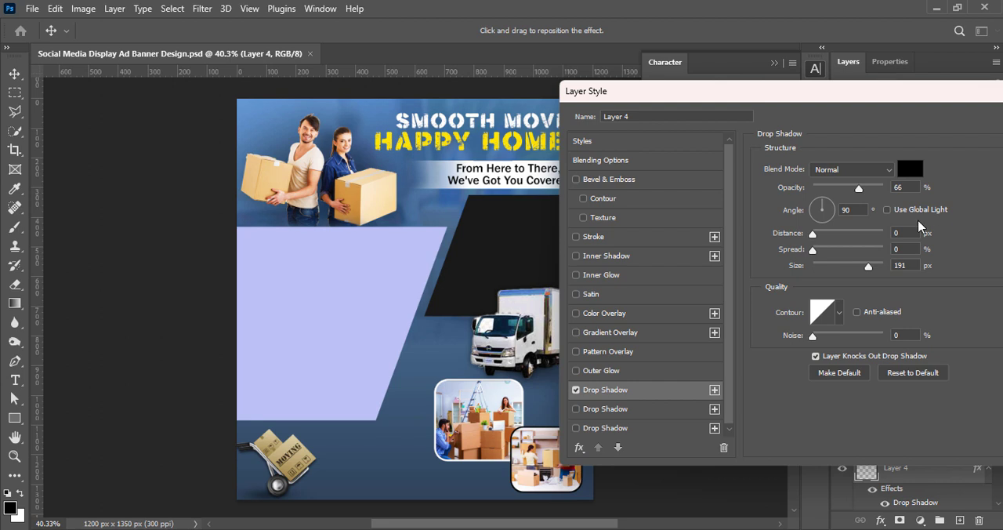
left_click_drag(859, 195, 846, 193)
left_click(858, 192)
left_click_drag(811, 111, 700, 132)
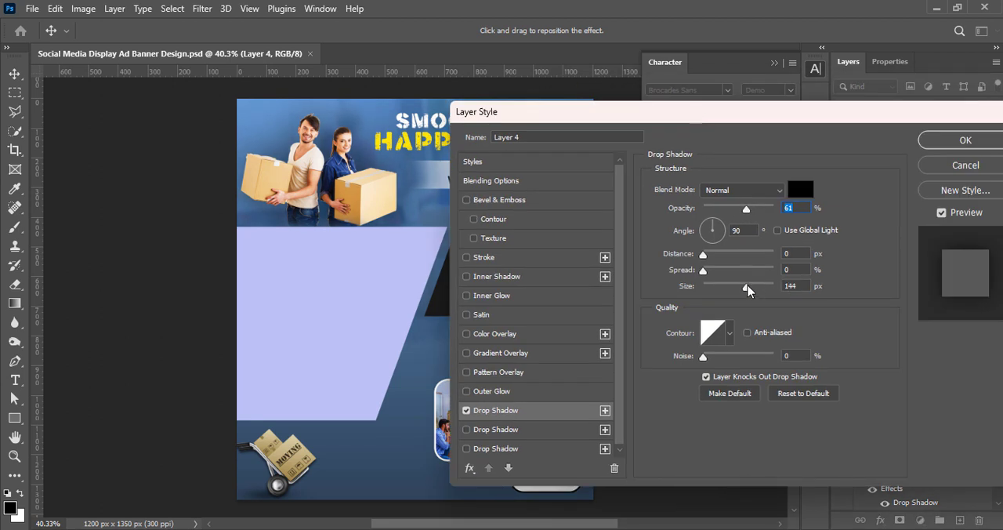
left_click(966, 139)
left_click(898, 466)
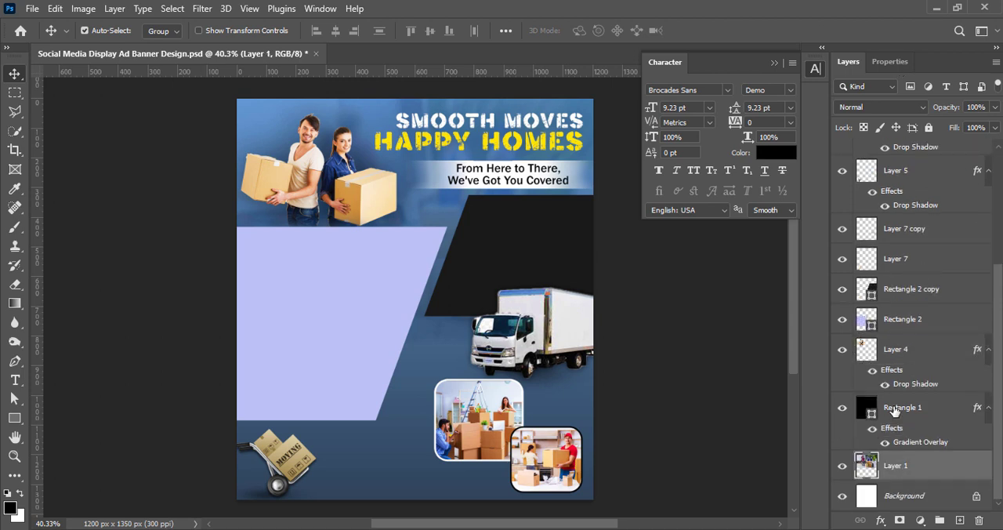
Try lowering the opacity of the blue gradient background rectangle, ending at 60%, and save the document.
left_click(896, 408)
left_click(973, 108)
type("75")
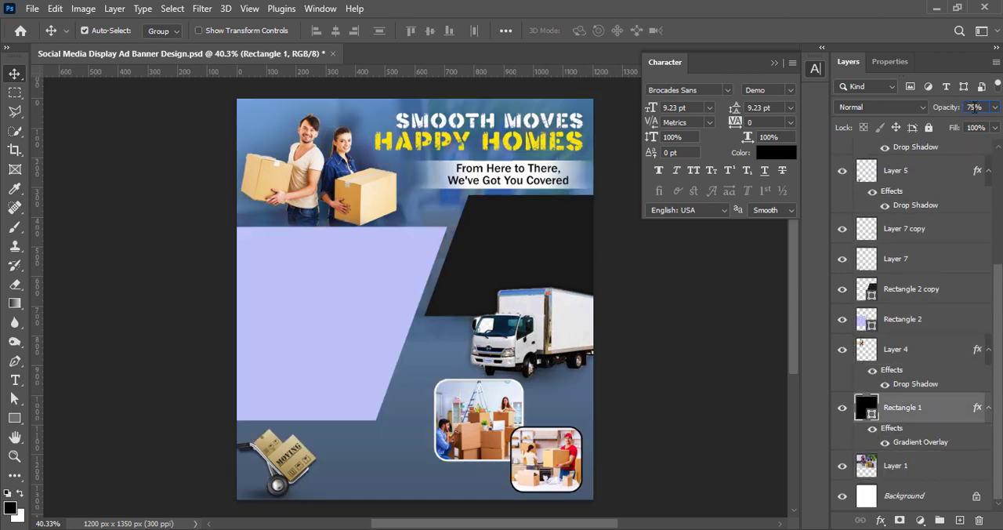
type("7")
key("Return")
type("70")
key("Return")
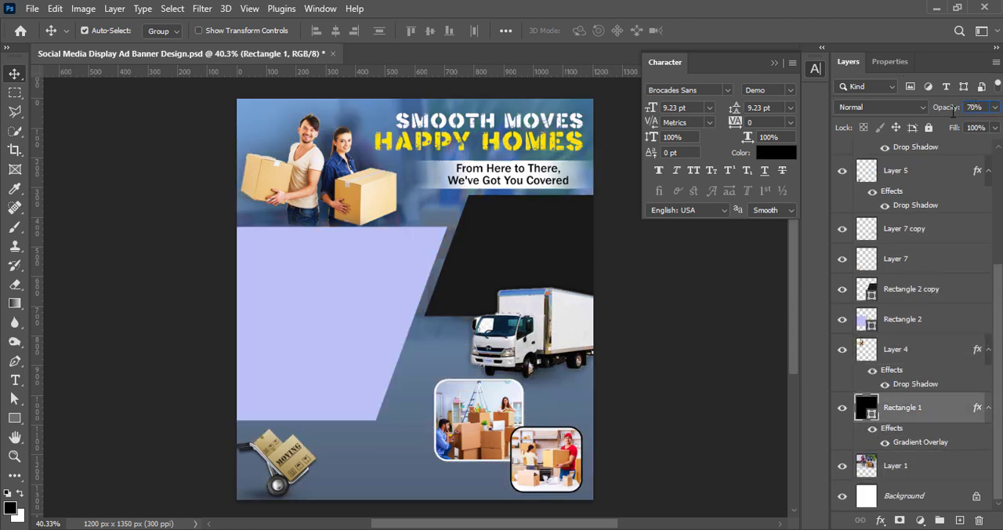
left_click(995, 106)
mouse_move(975, 126)
left_mouse_down()
mouse_move(955, 128)
mouse_move(966, 128)
left_mouse_up()
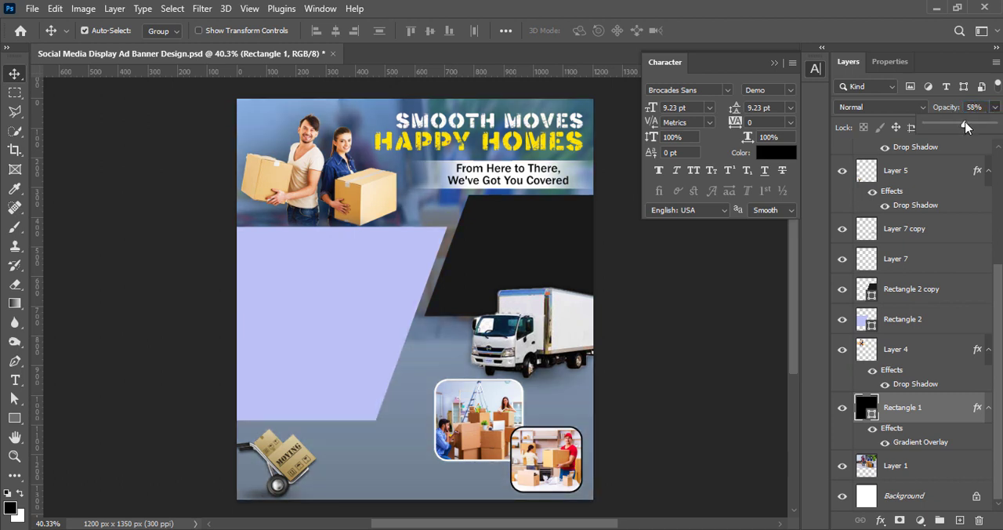
left_click(715, 333)
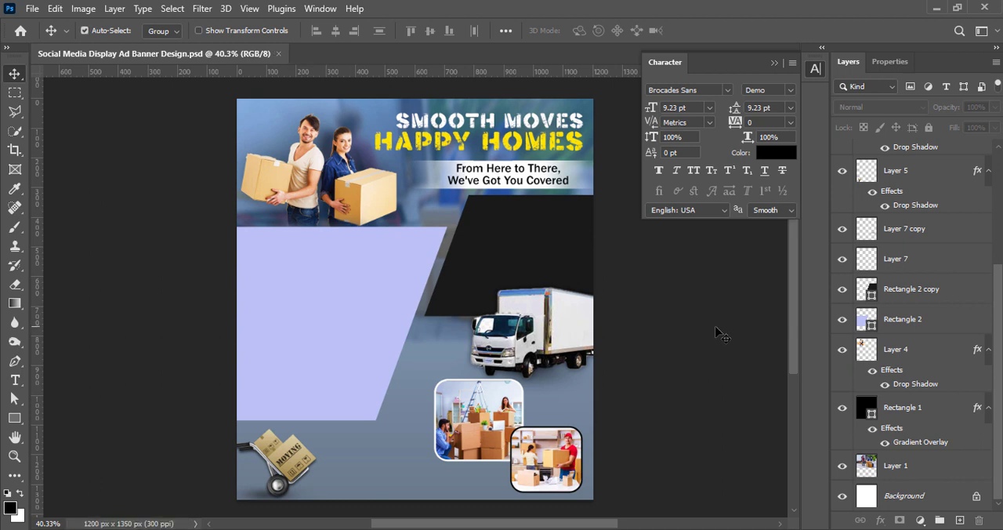
Set the blue gradient background rectangle's opacity to 65% and save the document.
left_click(899, 468)
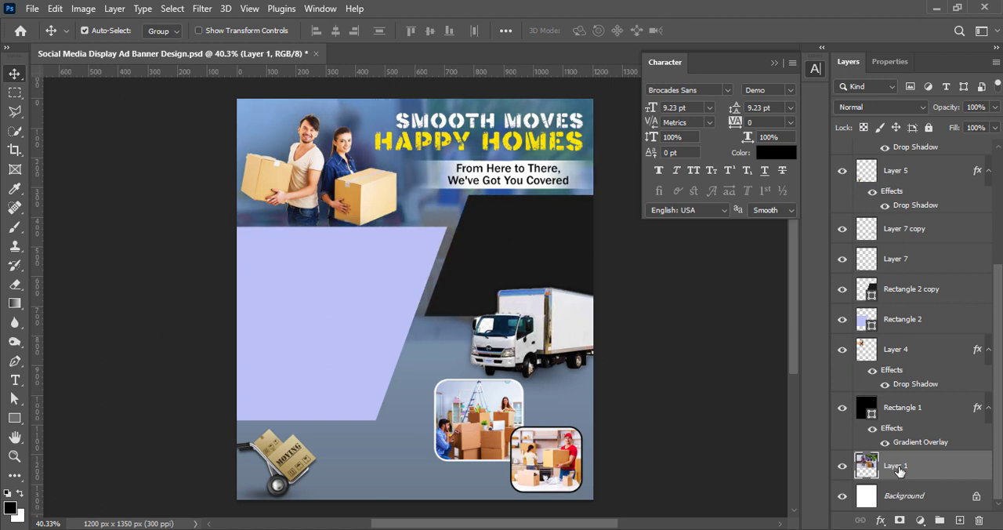
left_click(925, 404)
left_click_drag(961, 110, 951, 110)
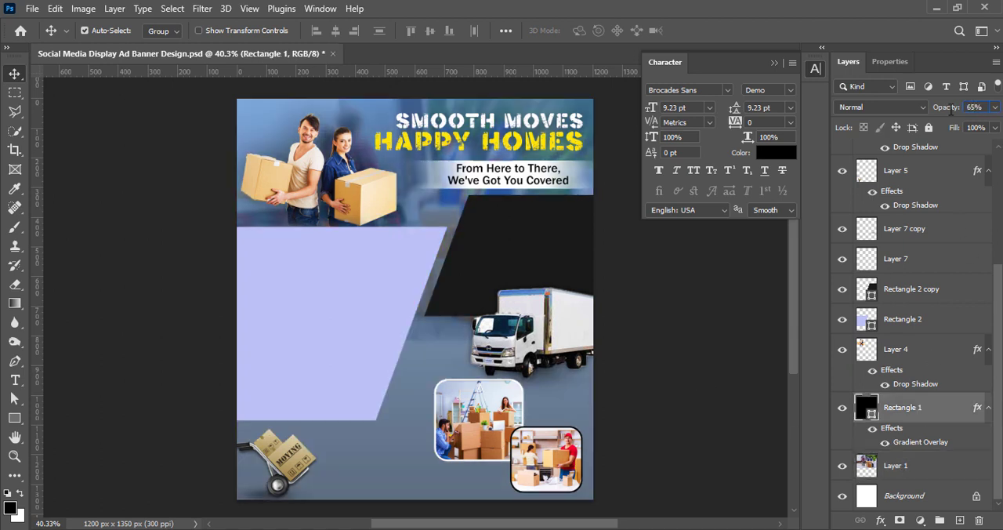
left_click(661, 400)
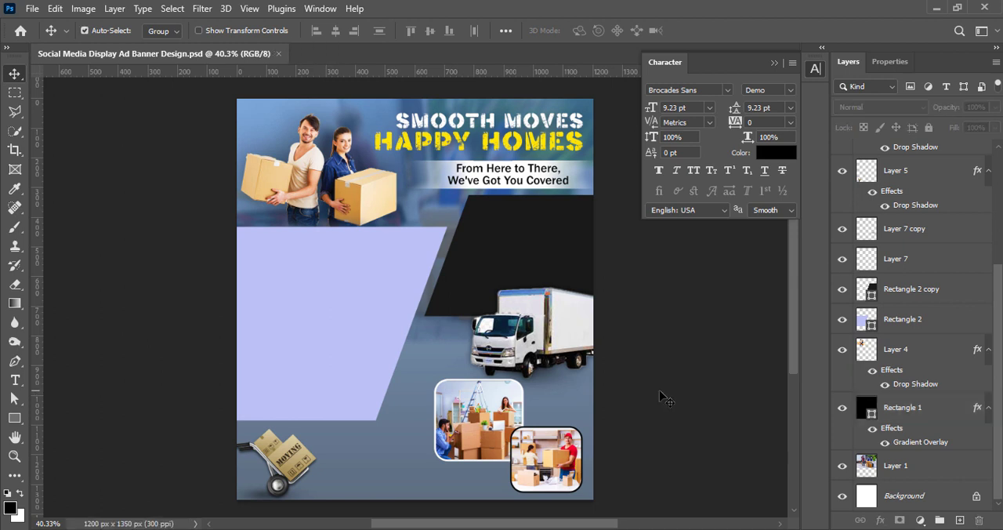
Add a new layer with a rectangular selection from the couple's lower edge to the banner's bottom, and pick dark grey as the foreground colour.
left_click(961, 521)
left_click(17, 419)
left_click(15, 93)
left_click_drag(196, 219, 605, 496)
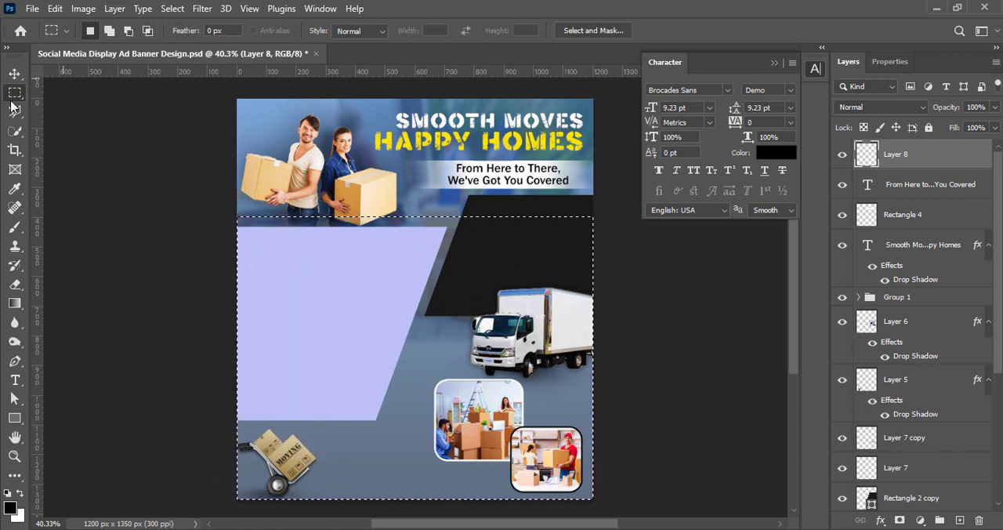
key("g")
scroll(670, 341, "down", 3)
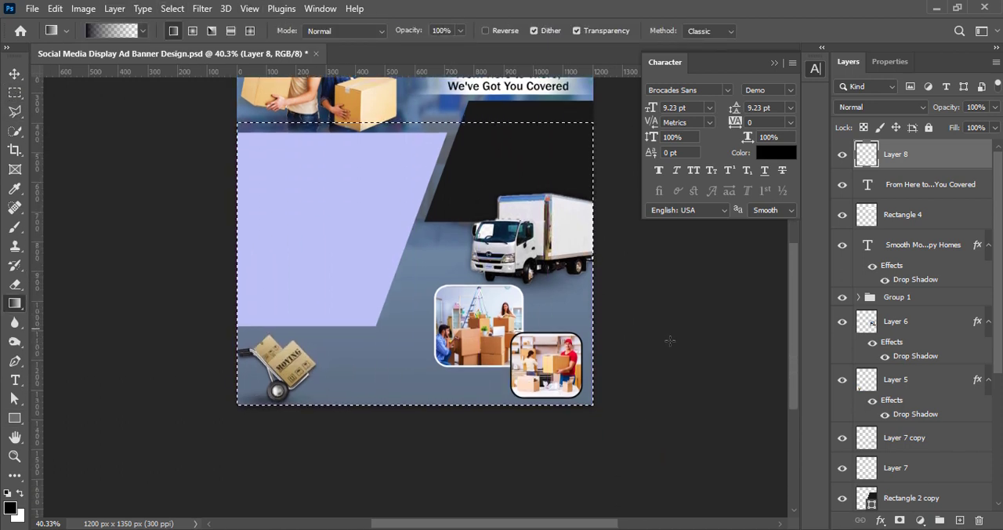
scroll(670, 340, "down", 1)
left_click(419, 476, "alt")
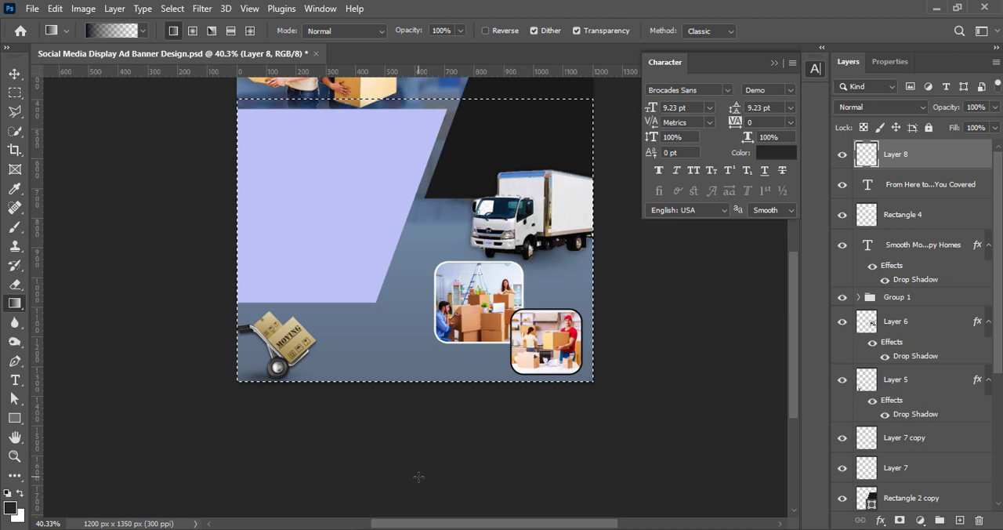
left_click_drag(418, 476, 436, 292)
left_click_drag(441, 217, 441, 218)
scroll(415, 196, "up", 4)
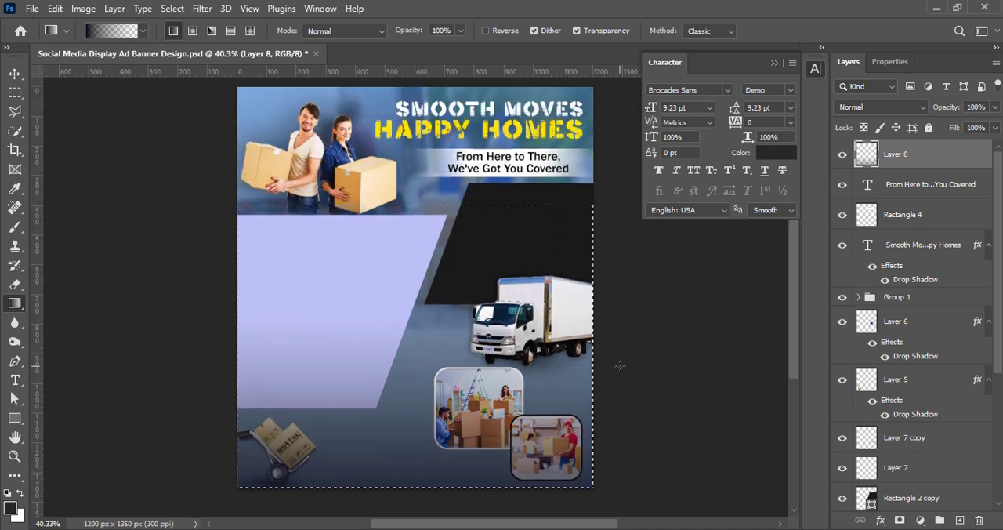
Fill the selection with a dark grey-to-transparent linear gradient running upward from below the banner's bottom edge to the selection's upper edge.
scroll(430, 306, "down", 1)
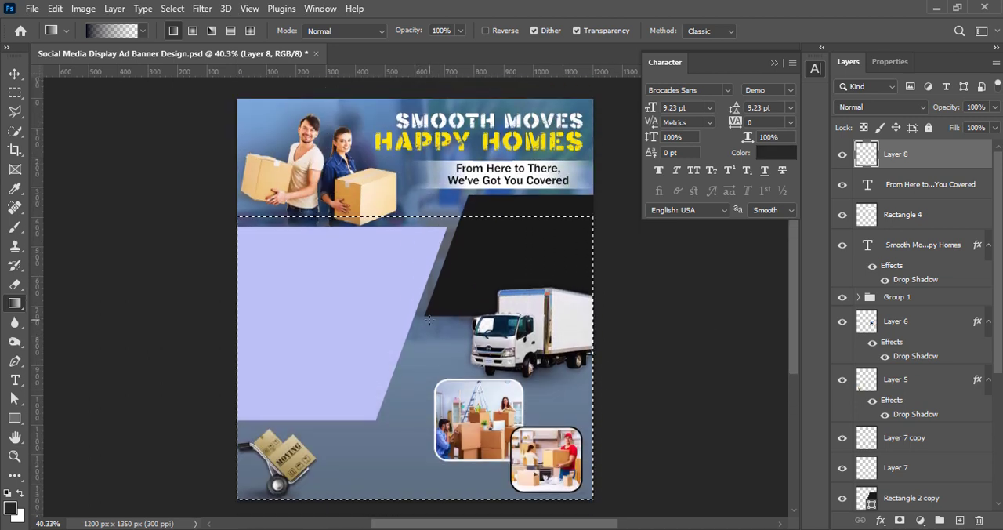
scroll(430, 306, "down", 2)
scroll(430, 306, "down", 1)
left_click_drag(418, 495, 417, 280)
left_click_drag(418, 230, 418, 231)
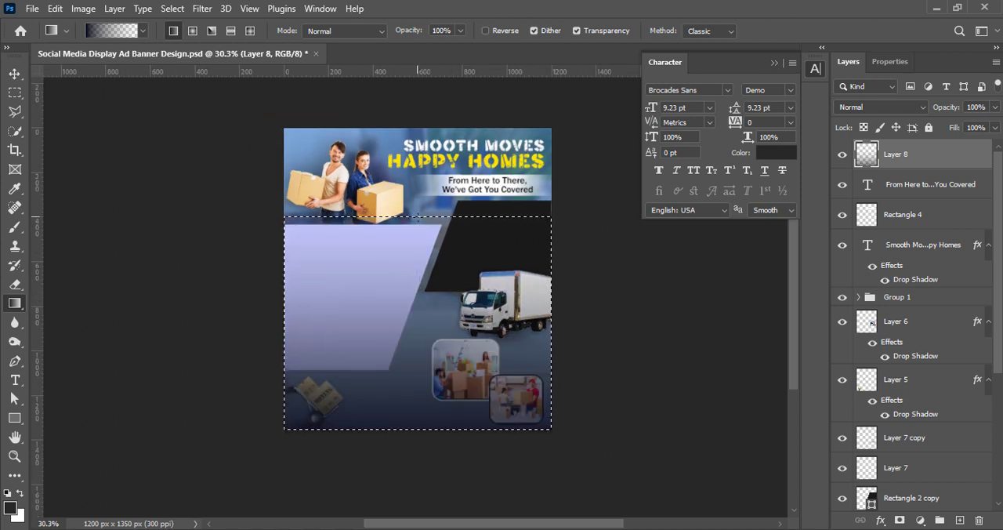
Move the dark gradient layer beneath the couple cutout, directly above the blue background rectangle, and clear the selection.
key("v")
left_click_drag(931, 157, 931, 479)
left_click_drag(998, 366, 997, 428)
left_click_drag(921, 378, 940, 478)
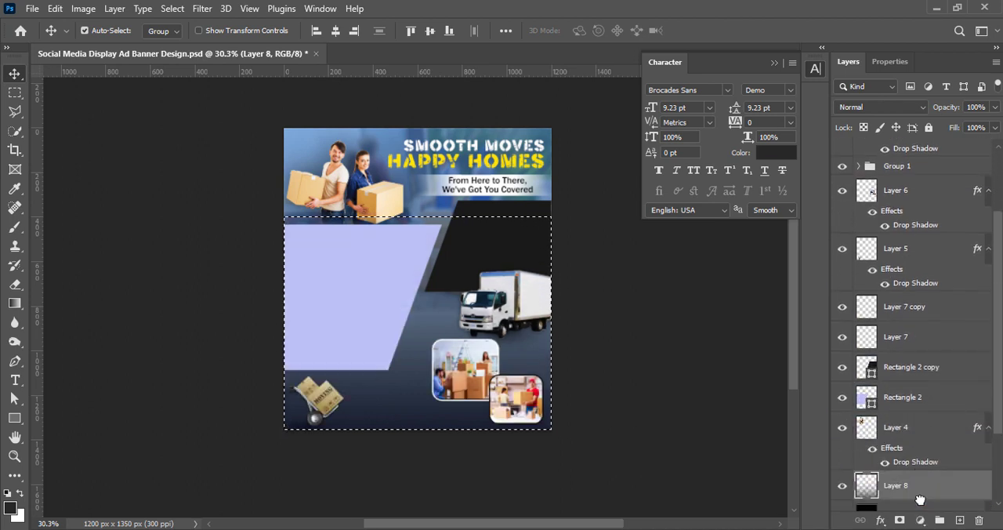
left_click(672, 426)
key("ctrl+d")
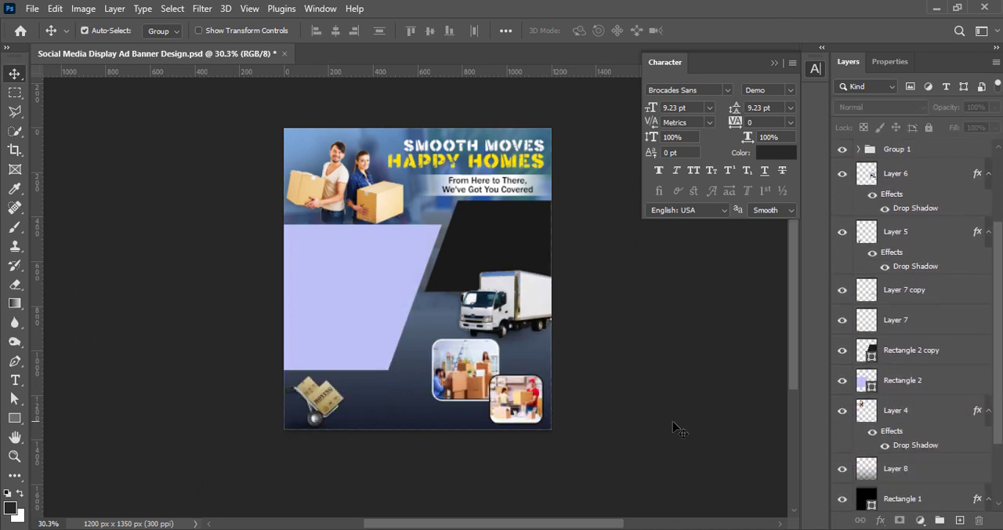
Stretch the dark gradient layer to 151.61% height, extending it past the banner's bottom and up behind the headline, and save the document.
left_click(903, 471)
key("ctrl+t")
left_click_drag(417, 431, 418, 444)
left_click_drag(417, 227, 418, 154)
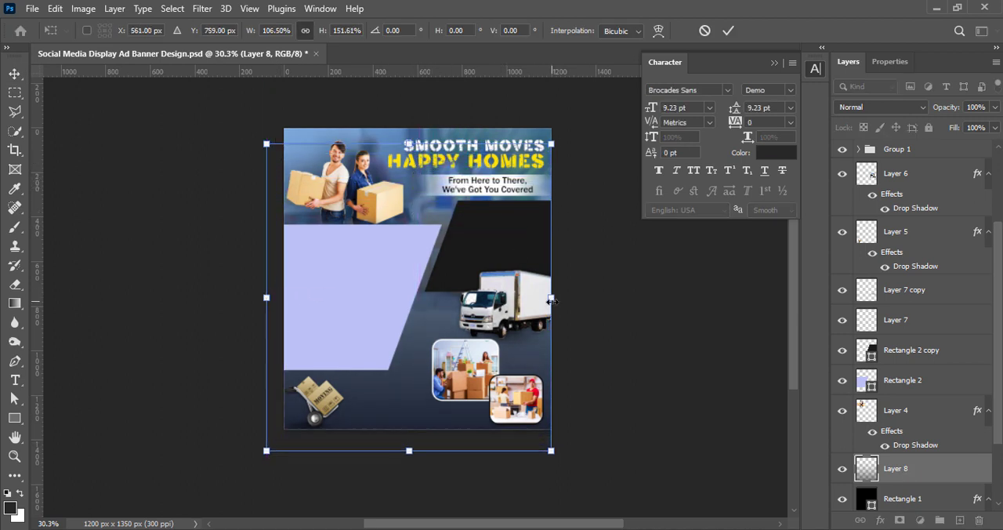
left_click(728, 31)
scroll(466, 341, "up", 1)
scroll(467, 341, "up", 2)
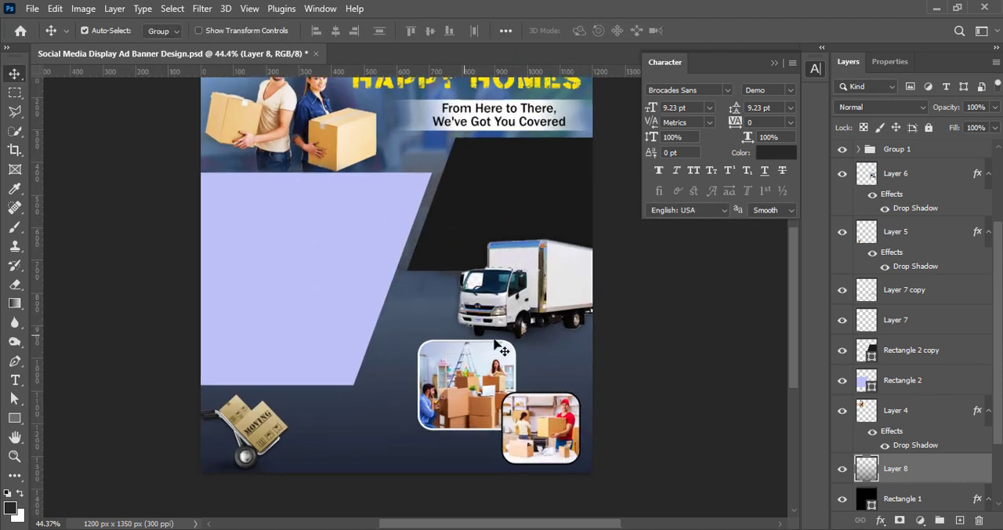
key("ctrl+0")
key("ctrl+s")
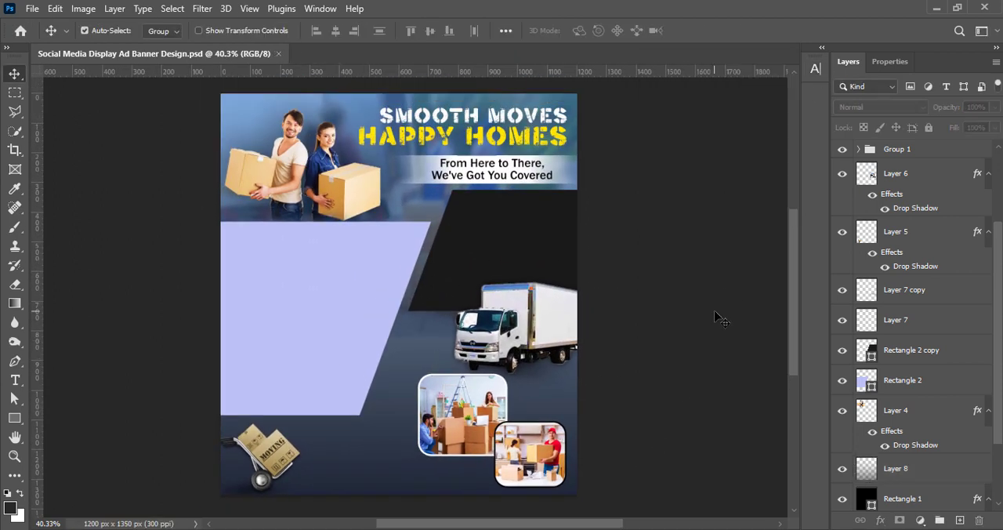
Add the text "Our Services:" on a new layer and move it onto the upper part of the lavender panel.
left_click(959, 521)
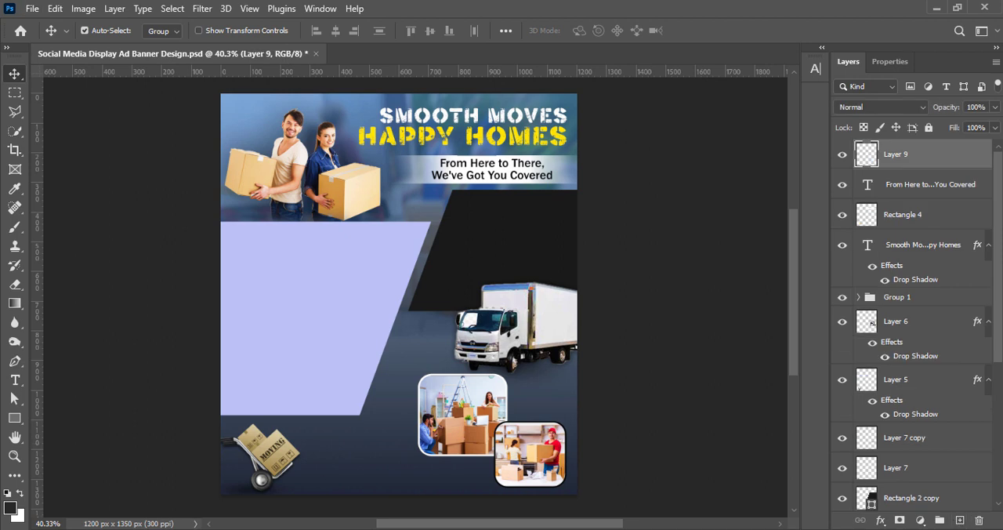
left_click(15, 379)
left_click(251, 246)
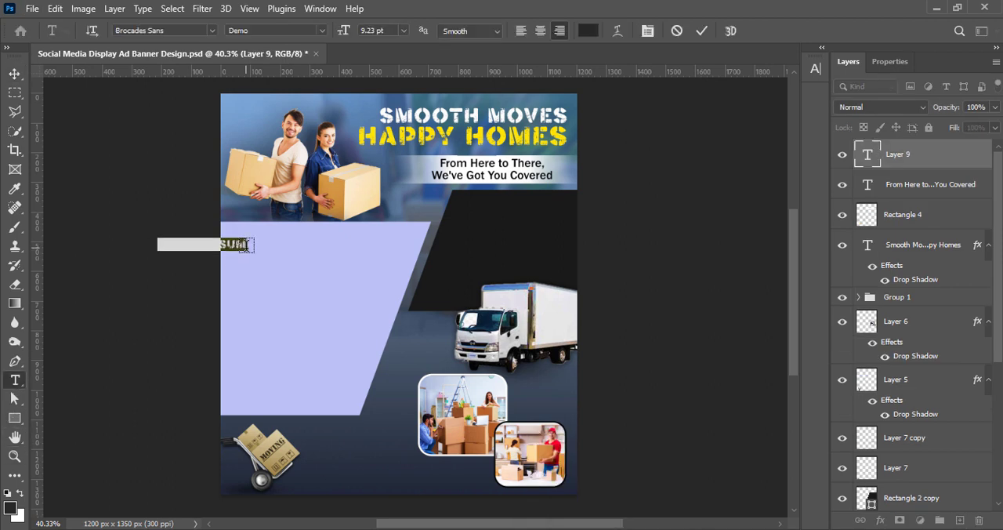
type("Ou")
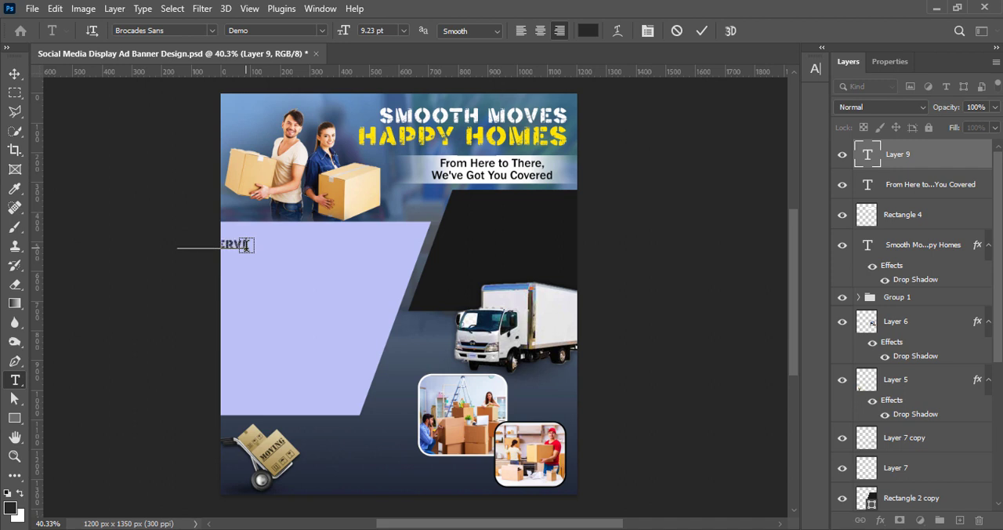
left_click(18, 76)
left_click_drag(233, 239, 360, 242)
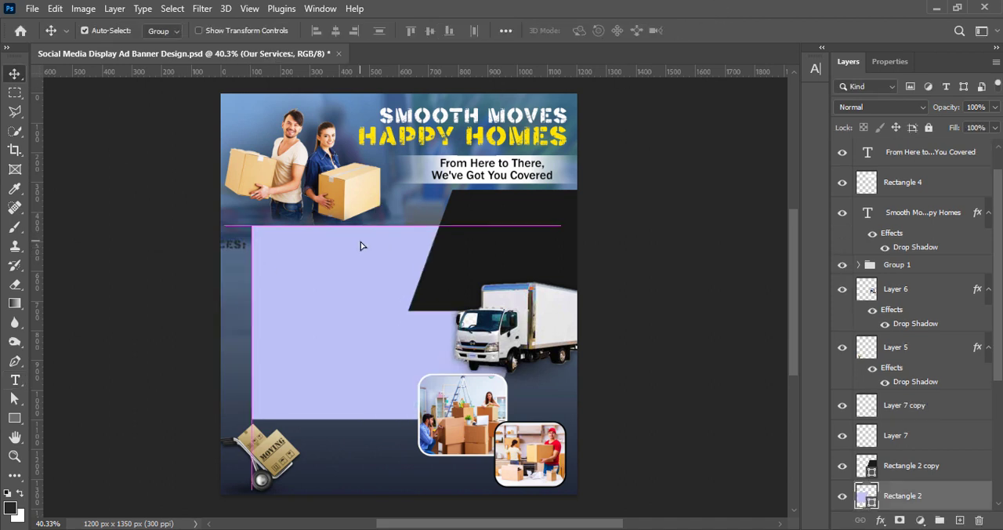
key("ctrl+z")
left_click(239, 244)
left_click_drag(239, 247, 325, 241)
Left-align the "Our Services:" text and position it near the lavender panel's upper-left corner.
double_click(868, 155)
left_click(524, 31)
left_click(702, 33)
left_click(15, 74)
left_click_drag(403, 237, 271, 240)
key("ctrl+z")
Change the "Our Services:" heading to the Chapu Chaps font and colour it black.
left_click(815, 68)
left_click(728, 90)
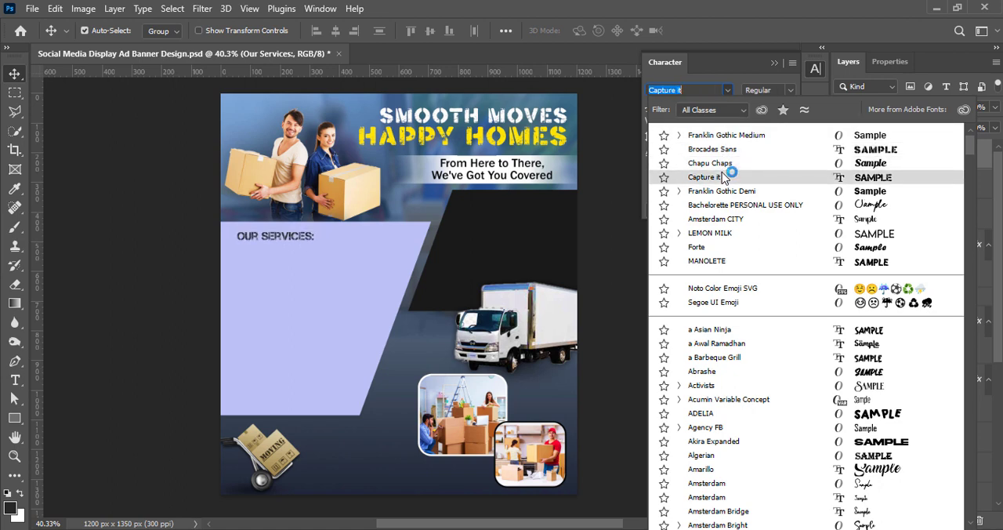
left_click(710, 164)
left_click(775, 155)
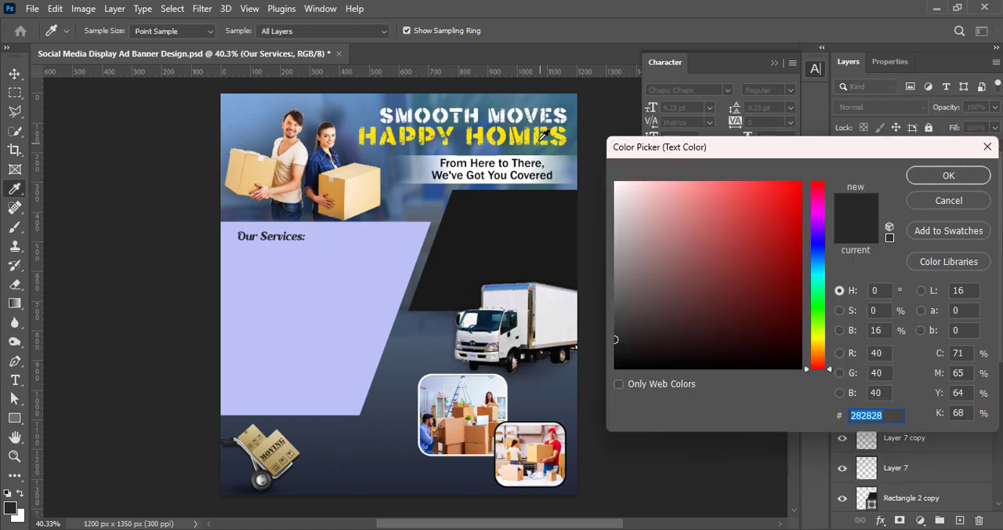
left_click(522, 129)
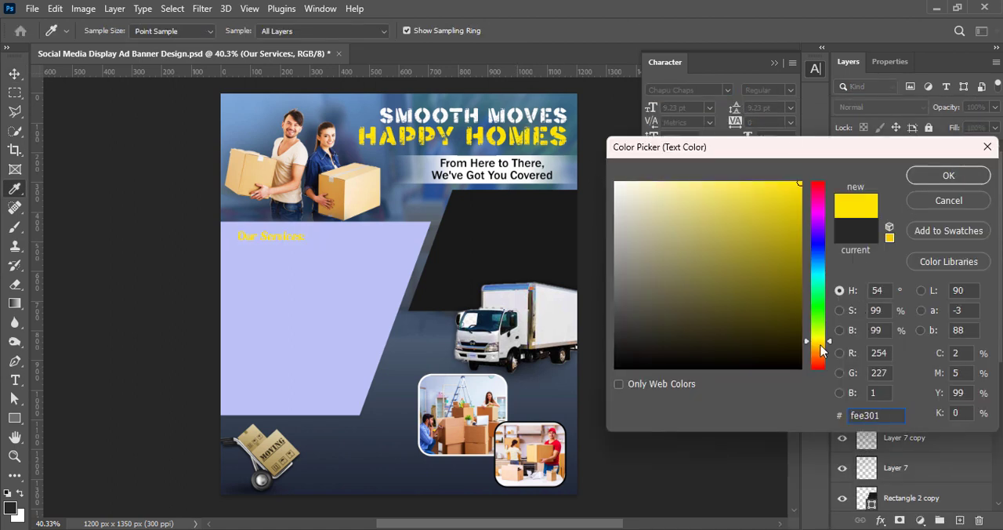
left_click(799, 367)
left_click(949, 175)
left_click(815, 70)
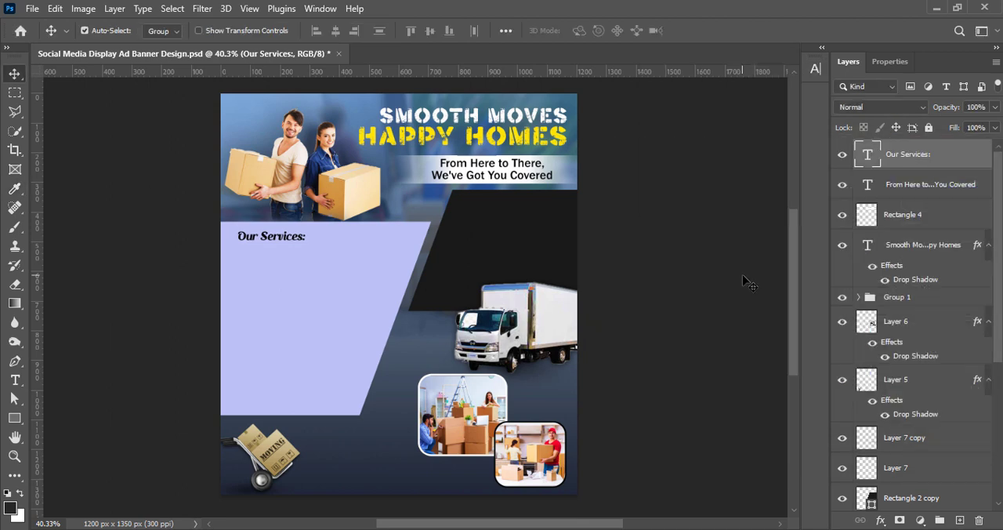
Scale the "Our Services:" heading up proportionally to 110.91%.
key("ctrl+t")
left_click_drag(308, 242, 308, 244)
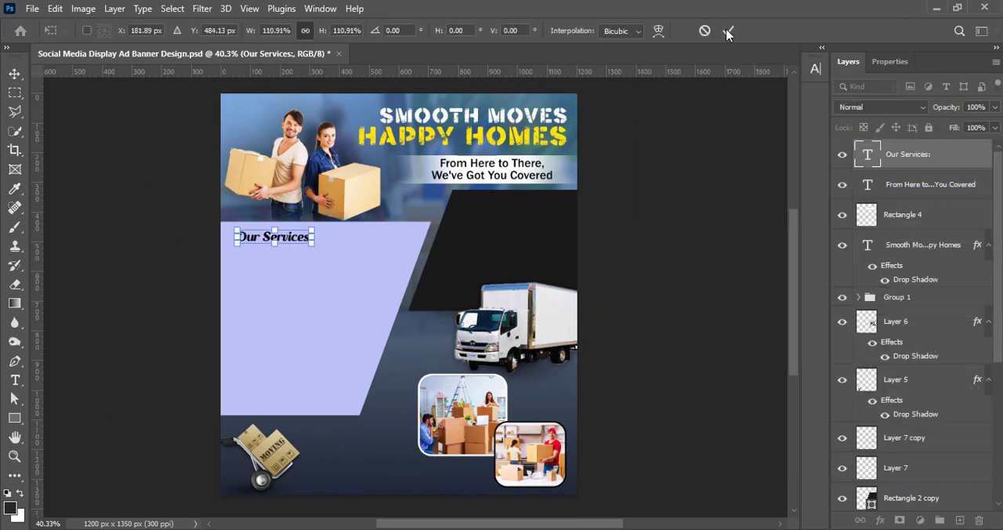
left_click(729, 30)
Draw a thin black rectangle about 400 px wide as an underline beneath the "Our Services:" heading.
left_click(960, 520)
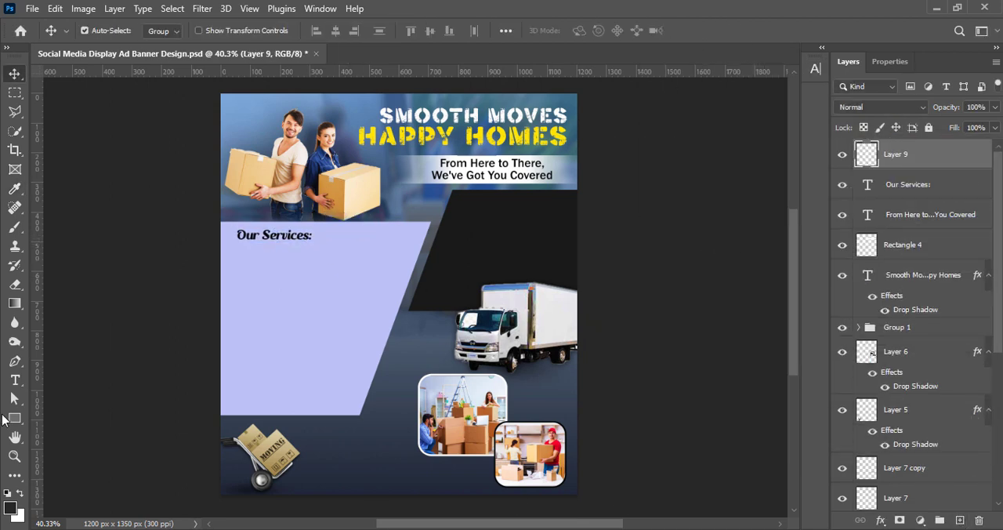
key("u")
left_click_drag(237, 241, 356, 243)
key("v")
left_click(744, 255)
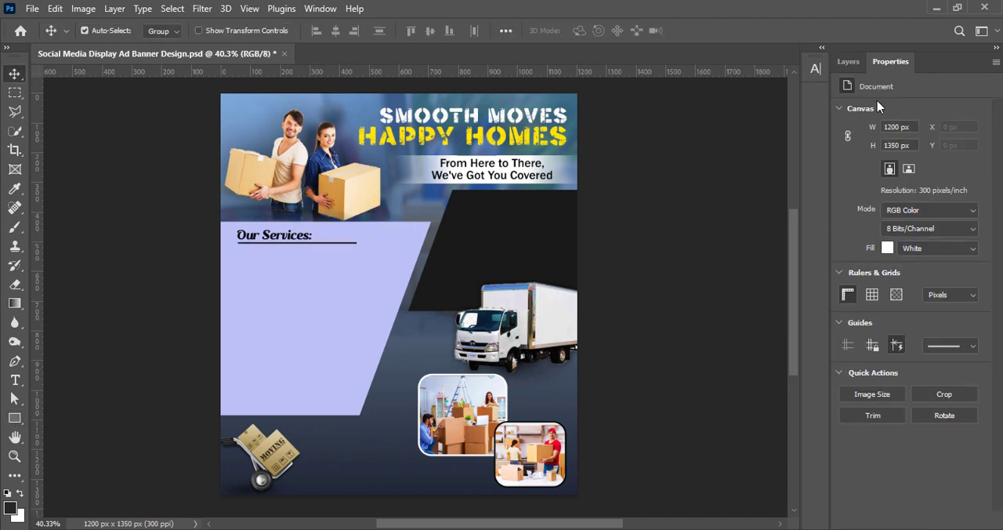
Nudge the underline and the "Our Services:" heading slightly left so their left ends align.
left_click(849, 61)
left_click(909, 159)
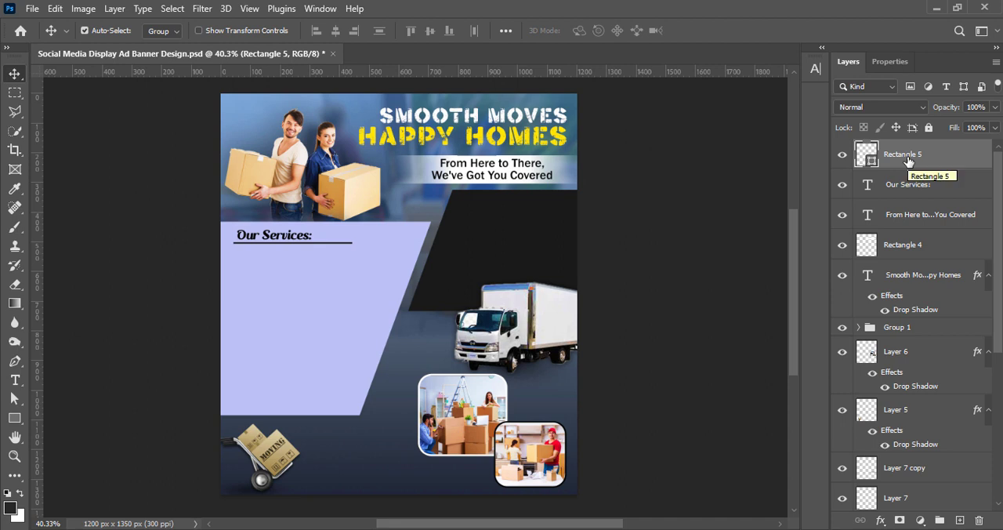
left_click(908, 188)
key("Left")
key("Left")
key("Left")
key("Left")
key("Left")
key("Left")
key("Left")
key("Left")
key("Left")
key("Left")
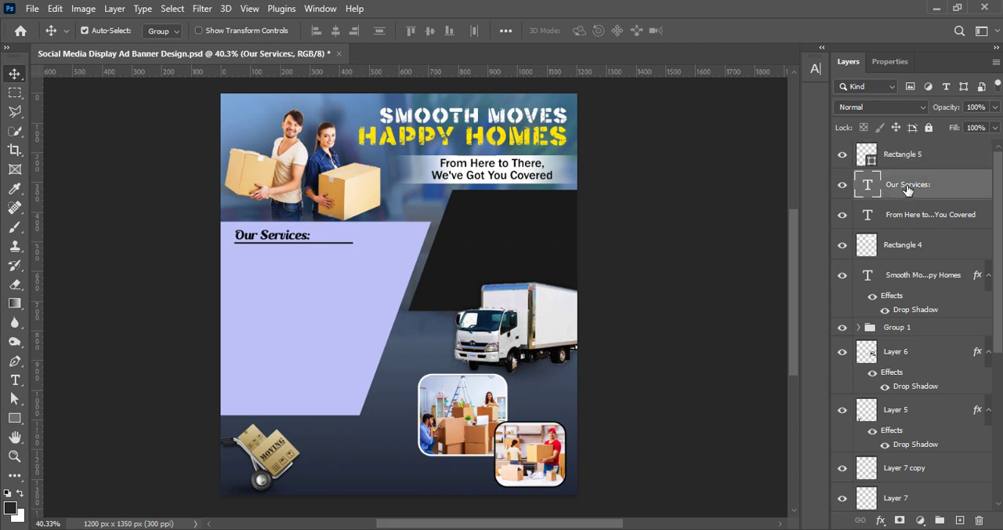
left_click(675, 250)
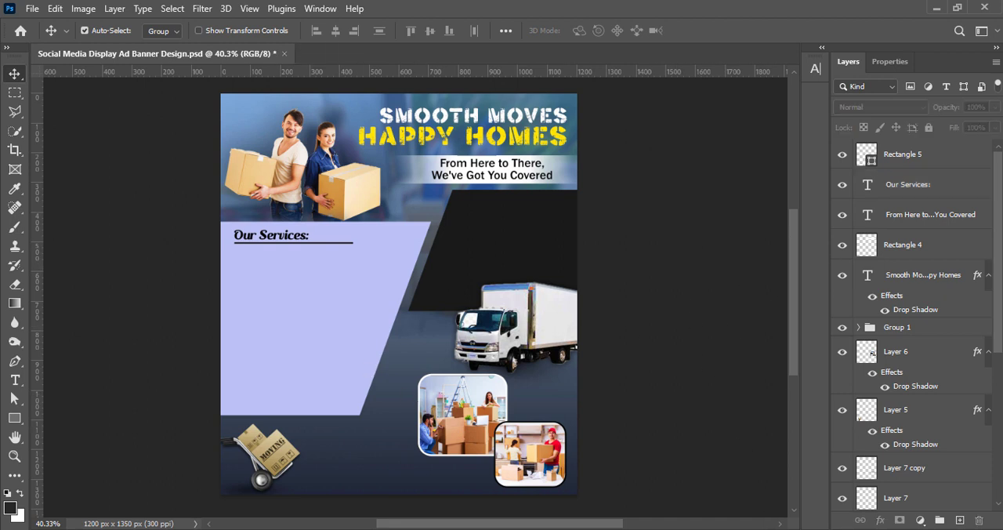
Add a new text line below the "Our Services:" underline and set its font size to 8 pt.
left_click(959, 520)
left_click(15, 380)
left_click(240, 259)
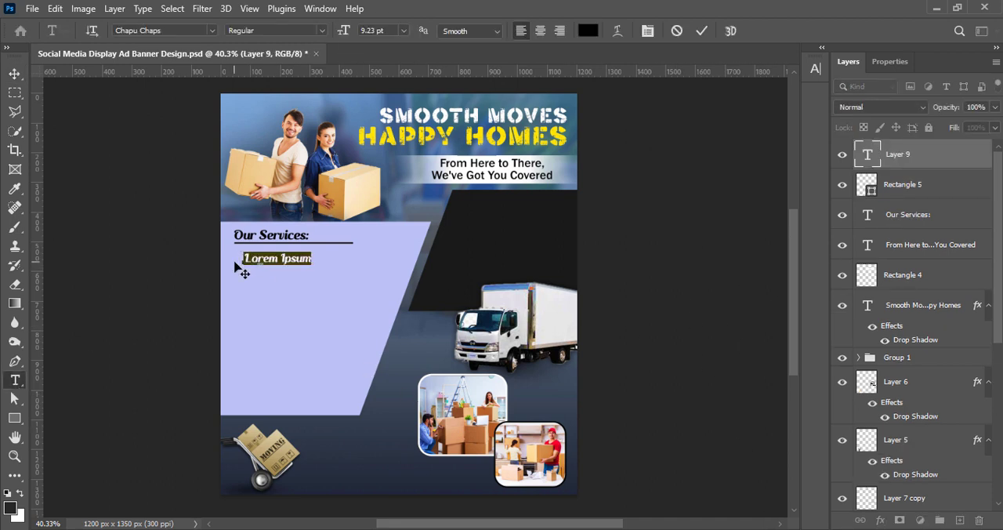
left_click(815, 68)
left_click(711, 114)
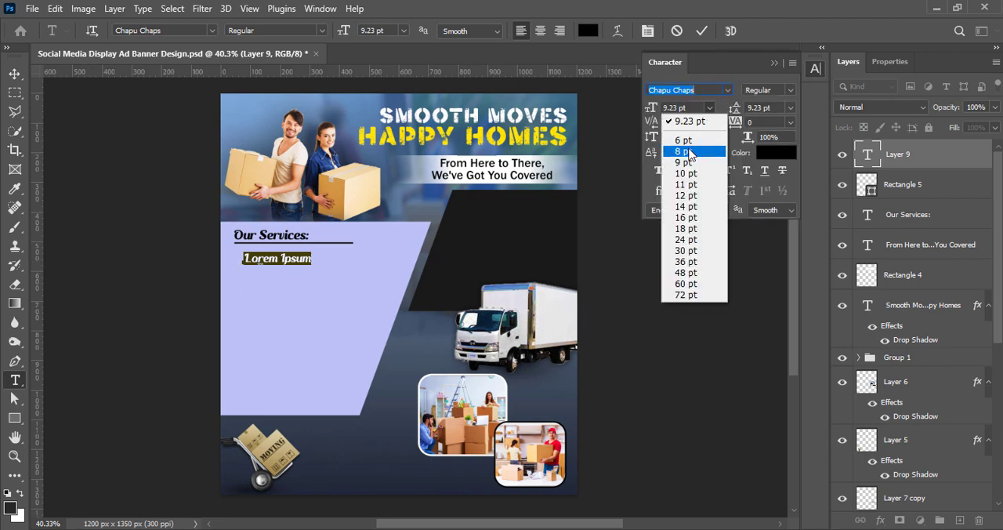
left_click(690, 147)
Set the placeholder line's font to Bahnschrift in the SemiBold SemiCondensed style.
left_click(728, 90)
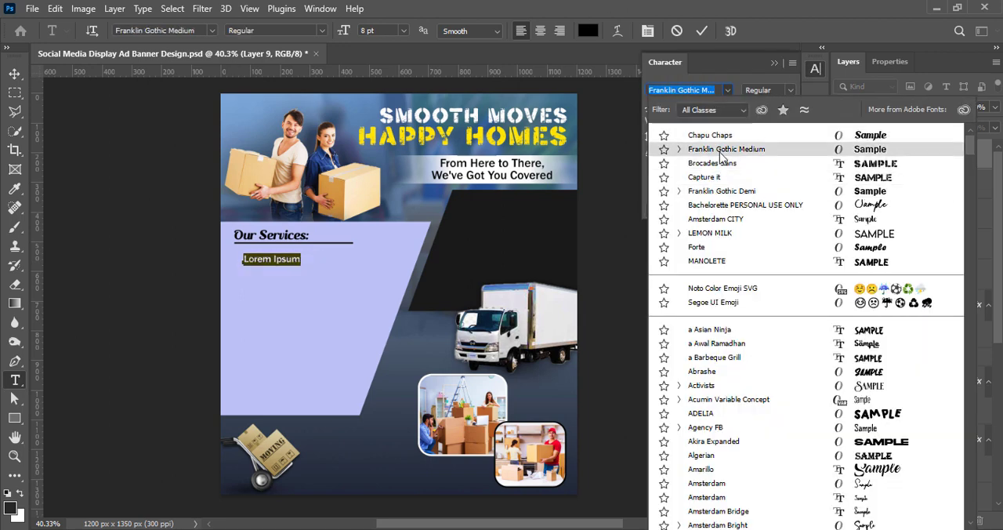
left_click(719, 152)
left_click(729, 91)
scroll(729, 470, "down", 8)
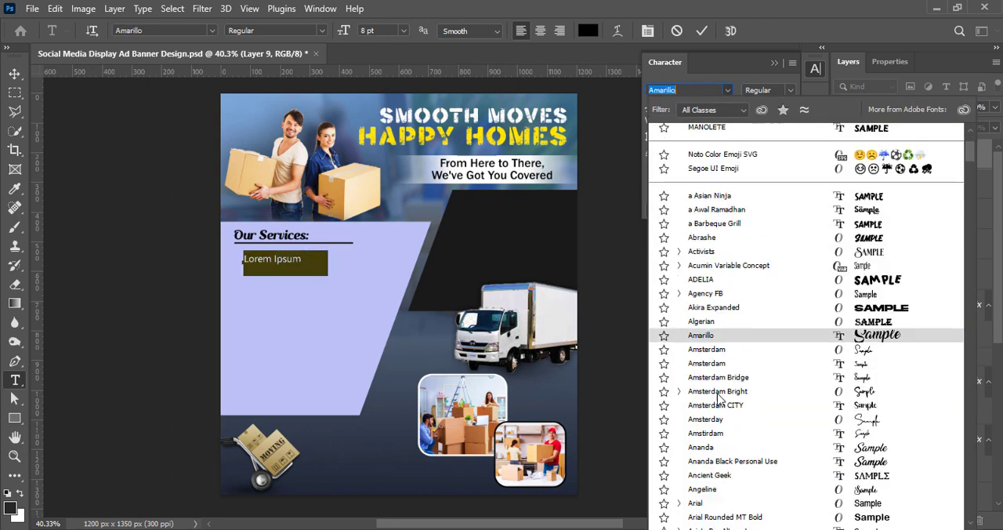
left_click(729, 514)
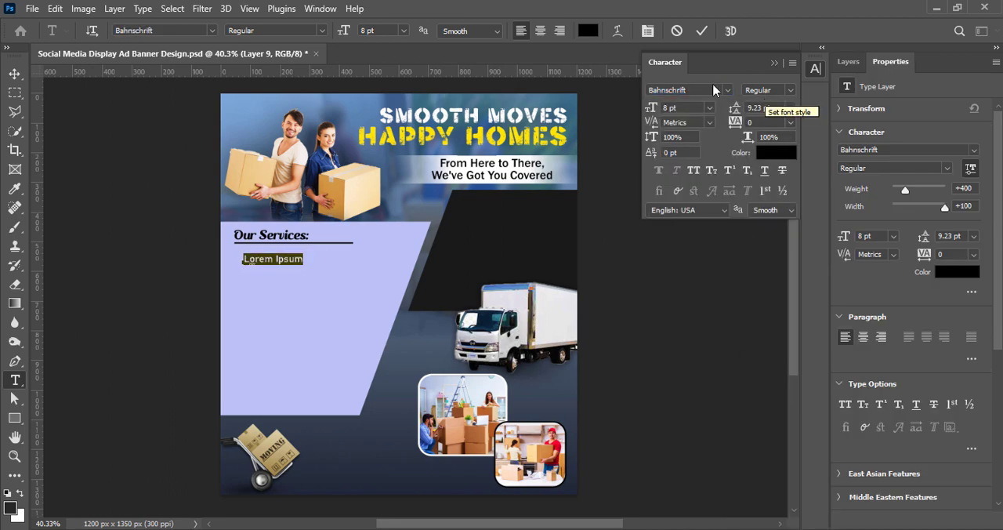
left_click(767, 91)
left_click(783, 222)
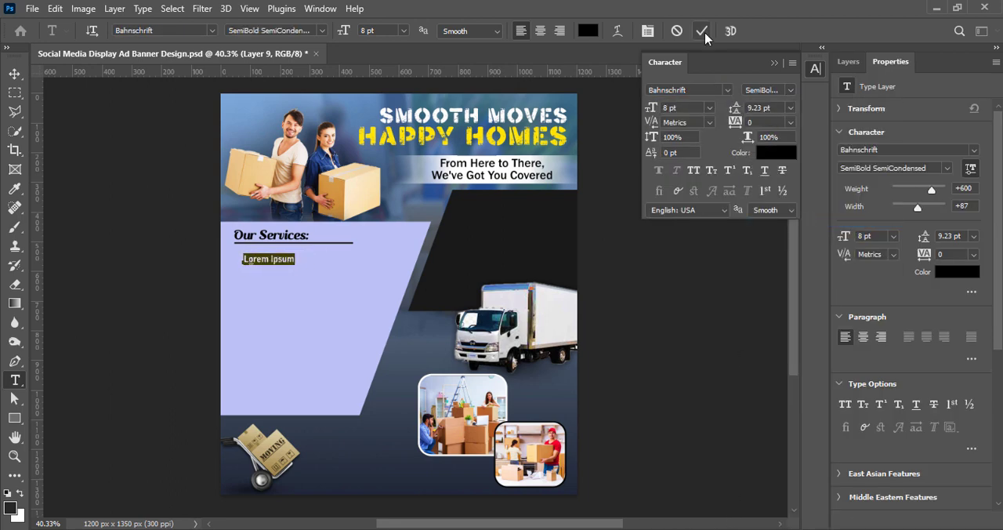
Colour the placeholder line dark navy blue, 000854, and commit the text.
left_click(772, 152)
left_click_drag(814, 367, 812, 247)
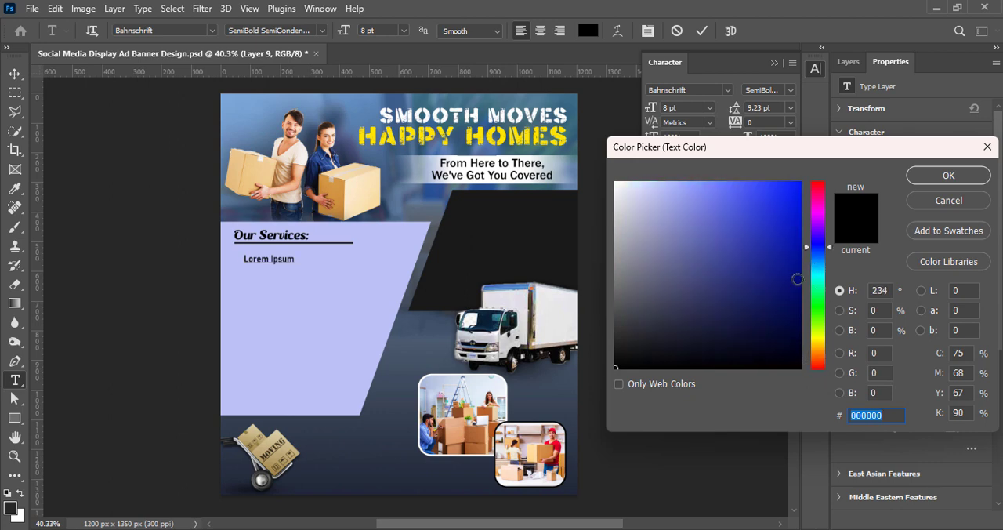
left_click_drag(797, 280, 800, 307)
left_click(938, 179)
key("ctrl+Return")
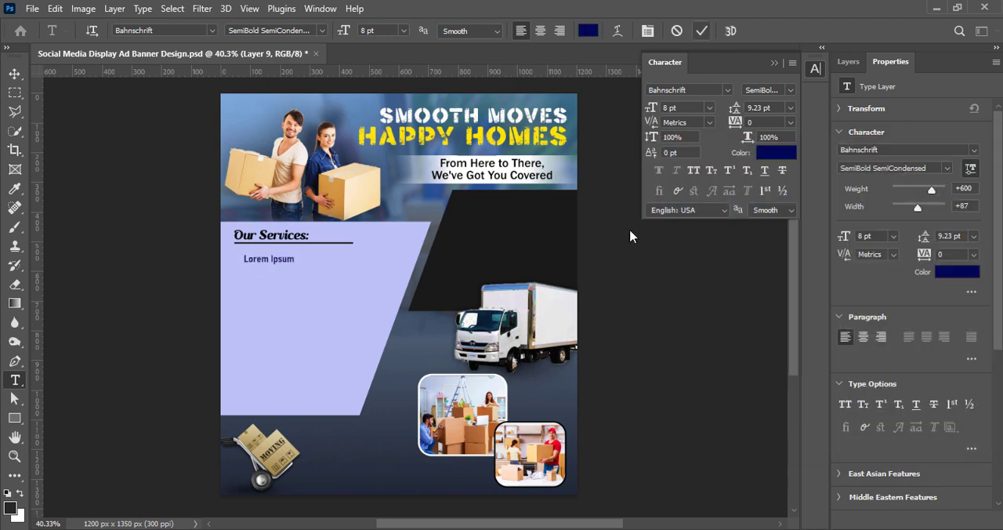
Recolour the placeholder line white.
key("v")
double_click(269, 264)
left_click(776, 151)
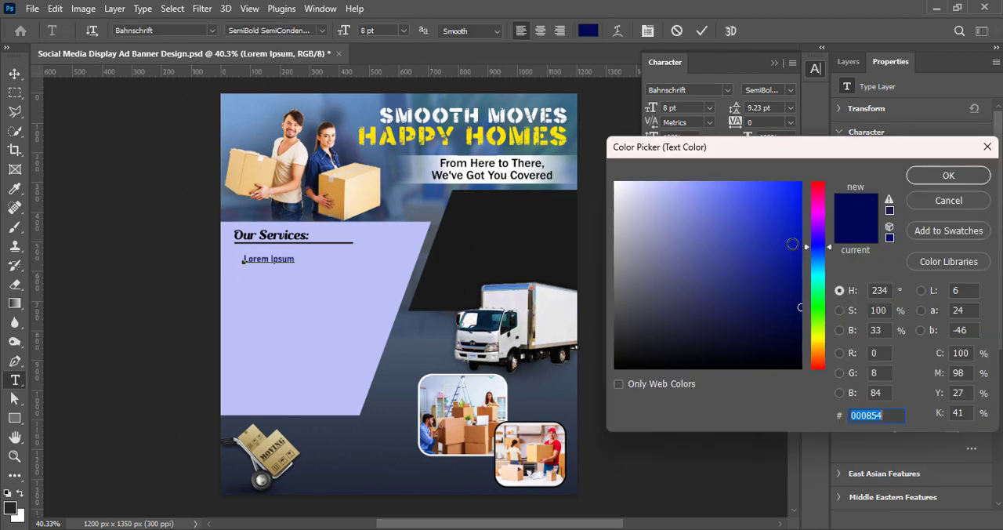
mouse_move(799, 312)
left_mouse_down()
mouse_move(803, 323)
mouse_move(801, 304)
mouse_move(589, 171)
left_mouse_up()
left_click(934, 177)
left_click(702, 32)
key("v")
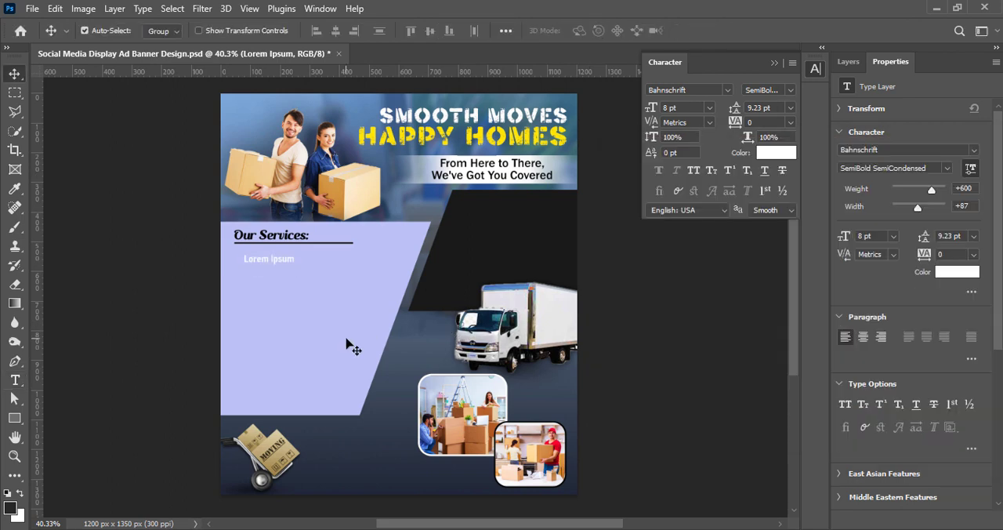
Move the placeholder line slightly up toward the underline and replace its text with "Local & long distance moves".
left_click(347, 340)
left_click(847, 63)
left_click(635, 370)
left_click(274, 264)
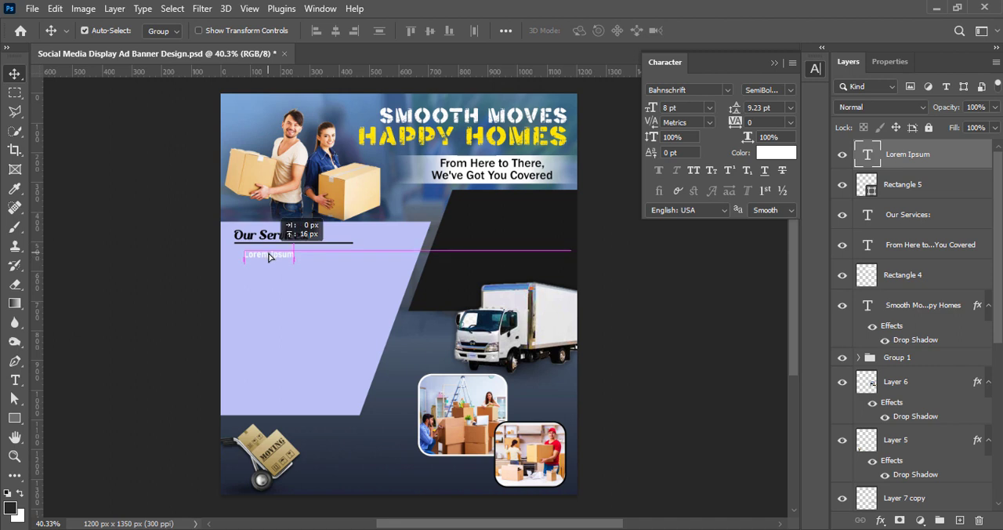
double_click(269, 254)
type("Local & long distance moves")
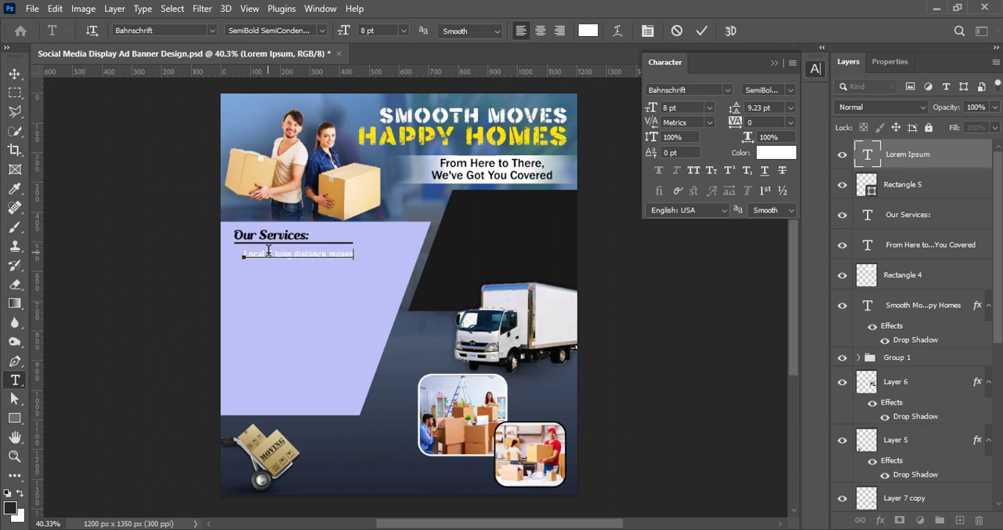
key("ctrl+Return")
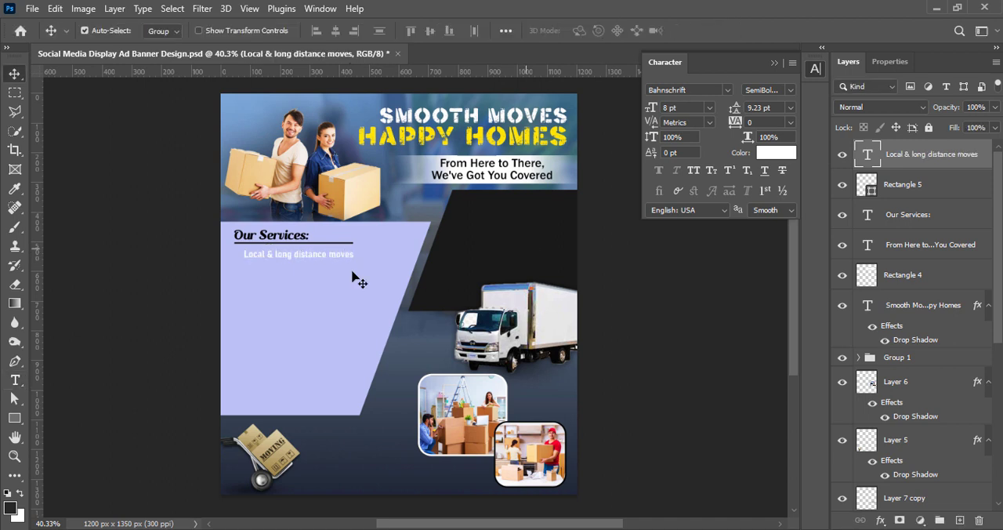
Add a black drop shadow to the "Local & long distance moves" text with 2 px distance, 4 px size and slightly reduced opacity.
double_click(940, 155)
left_click(446, 411)
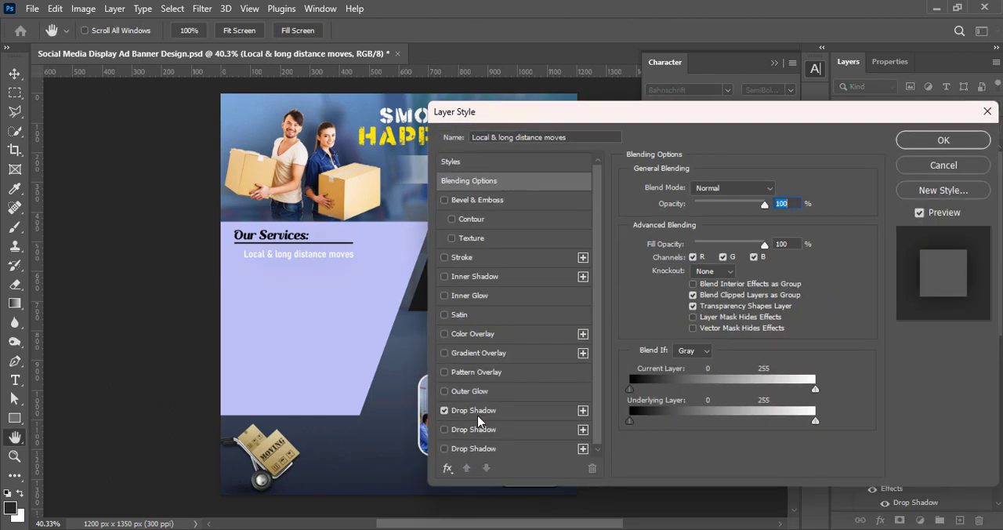
left_click(476, 413)
left_click_drag(723, 287, 686, 286)
left_click_drag(724, 209, 759, 217)
key("Down")
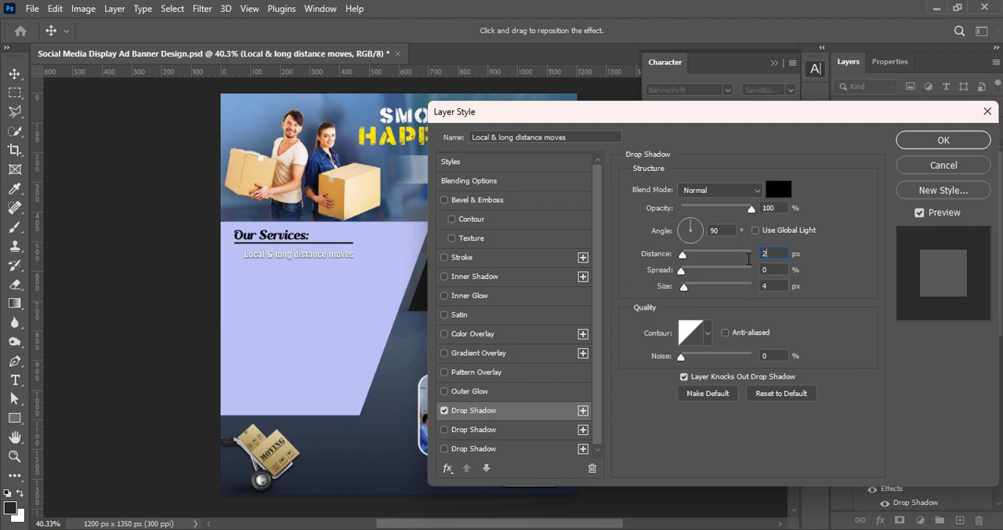
left_click_drag(752, 210, 740, 213)
left_click(932, 166)
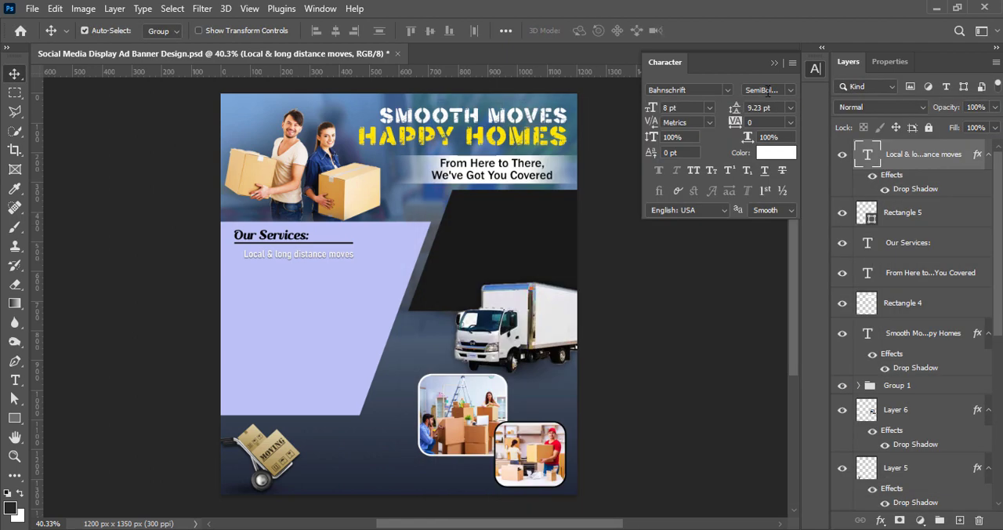
Change the "Local & long distance moves" text to the Bold SemiCondensed style.
double_click(302, 259)
left_click(790, 89)
left_click(761, 257)
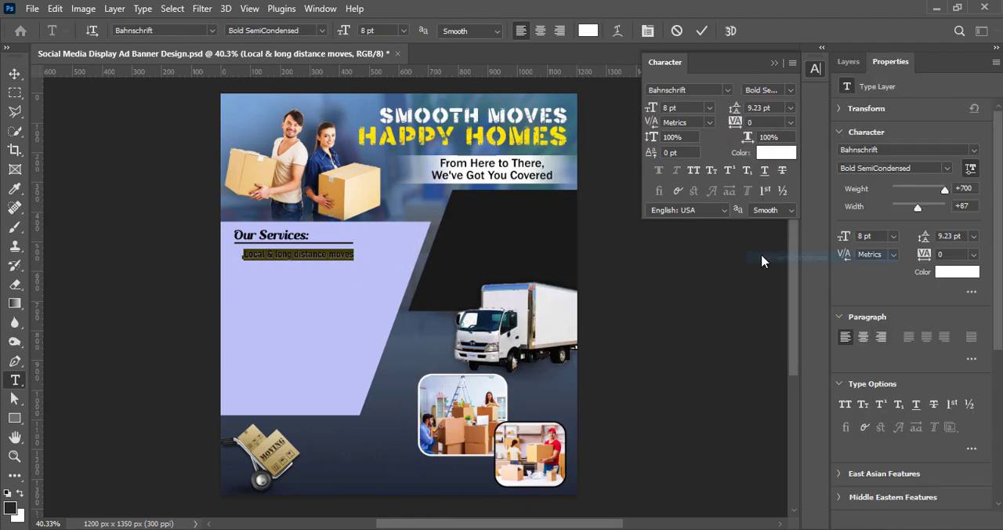
left_click(702, 31)
key("v")
left_click(843, 63)
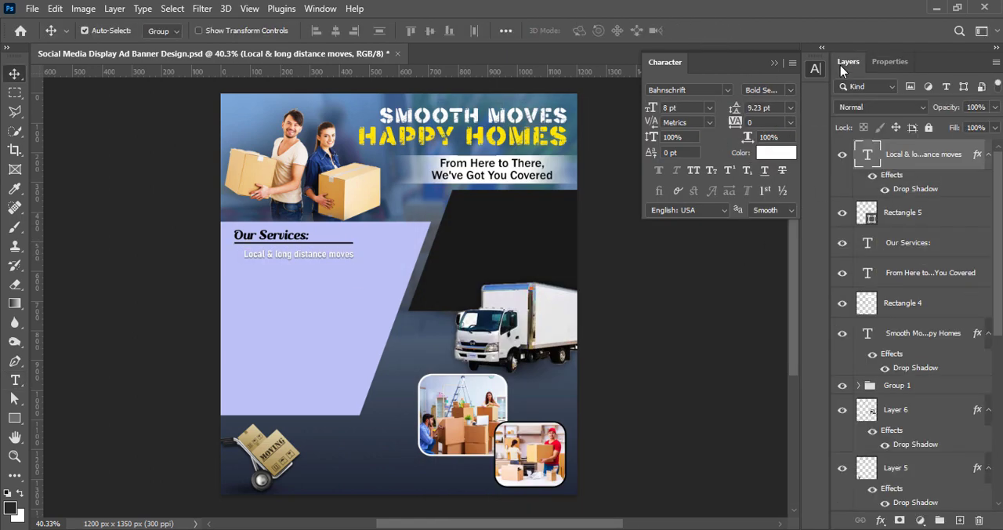
Colour the "Local & long distance moves" text dark navy blue and set its style to SemiBold SemiCondensed.
left_click(776, 152)
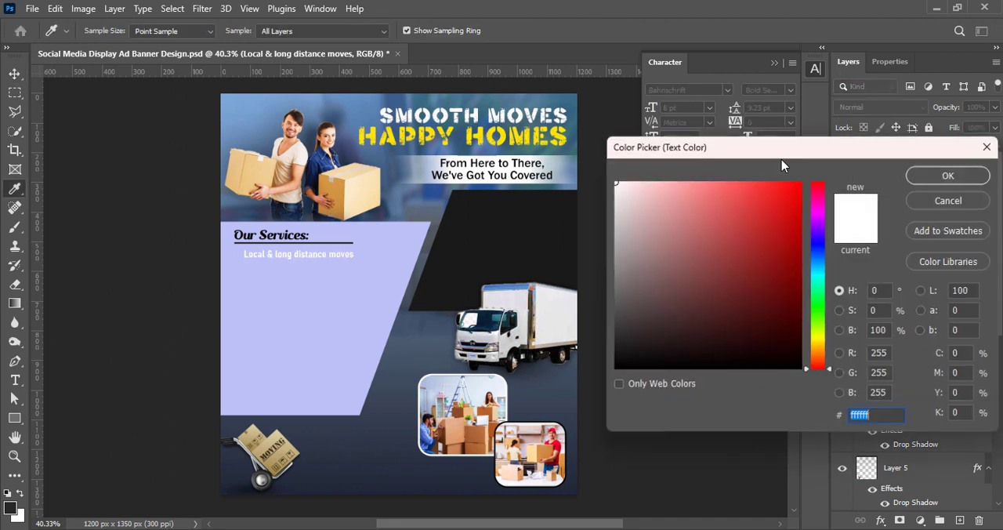
left_click(816, 249)
left_click(803, 278)
left_click_drag(803, 278, 802, 290)
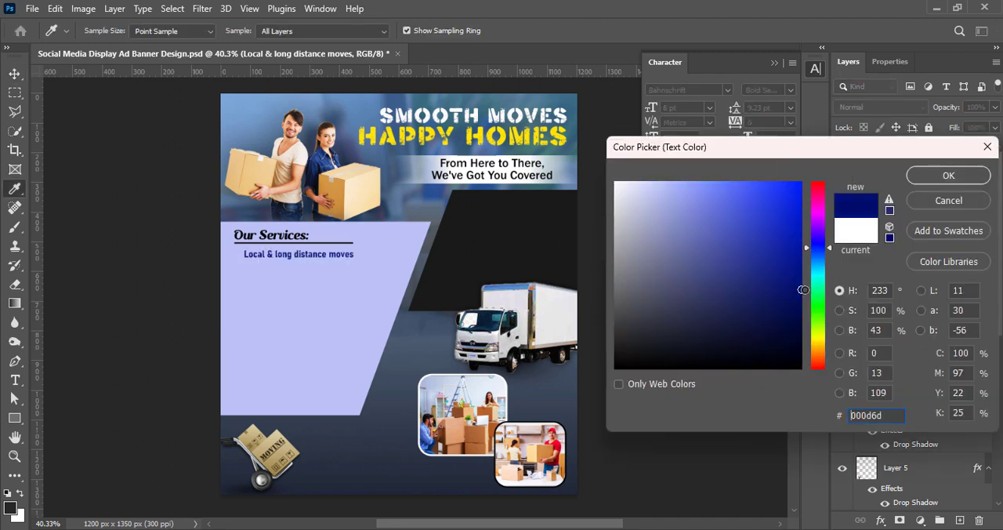
left_click(800, 304)
key("Return")
left_click(792, 91)
left_click(789, 218)
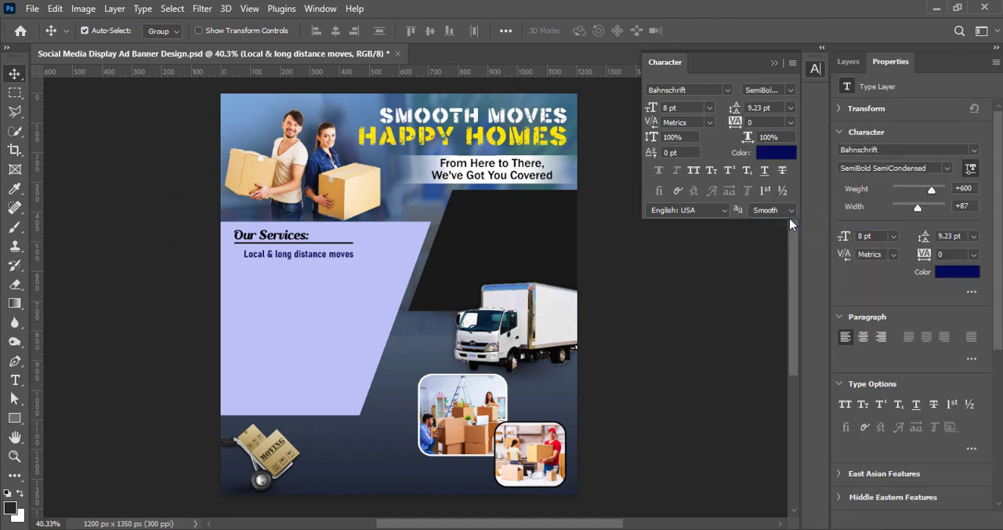
left_click(687, 278)
left_click(848, 62)
Duplicate the service line just below itself and change the copy's text to "Commercial moves".
double_click(307, 265)
left_click_drag(309, 254, 300, 278, "alt")
type("Commercial moves")
key("ctrl+Return")
Duplicate the line below, entering "Residential moves", "Professional crew", "Packing and unpacking", "Loading and Unloading", "Furniture assembly/disassembly" and "On-time service" on separate lines.
double_click(296, 278)
type("Residential moves")
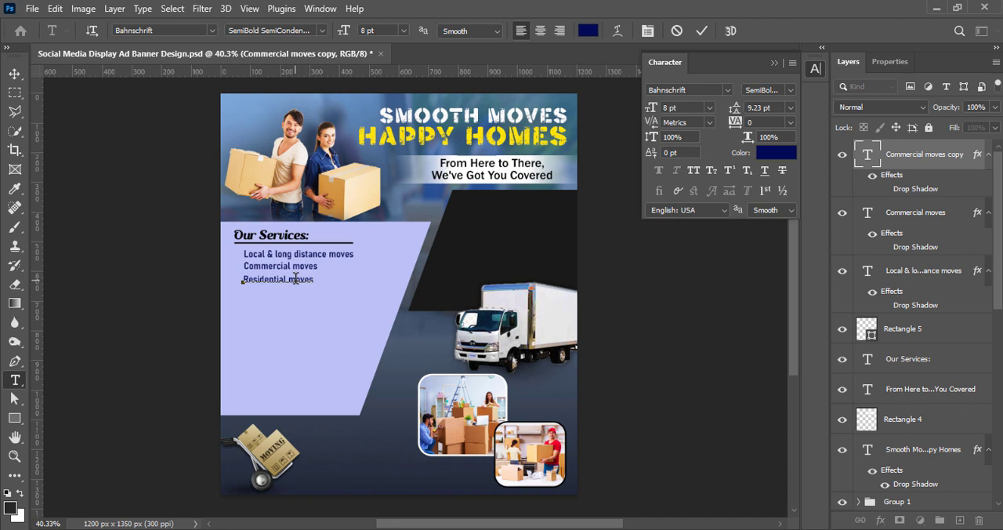
key("ctrl+Return")
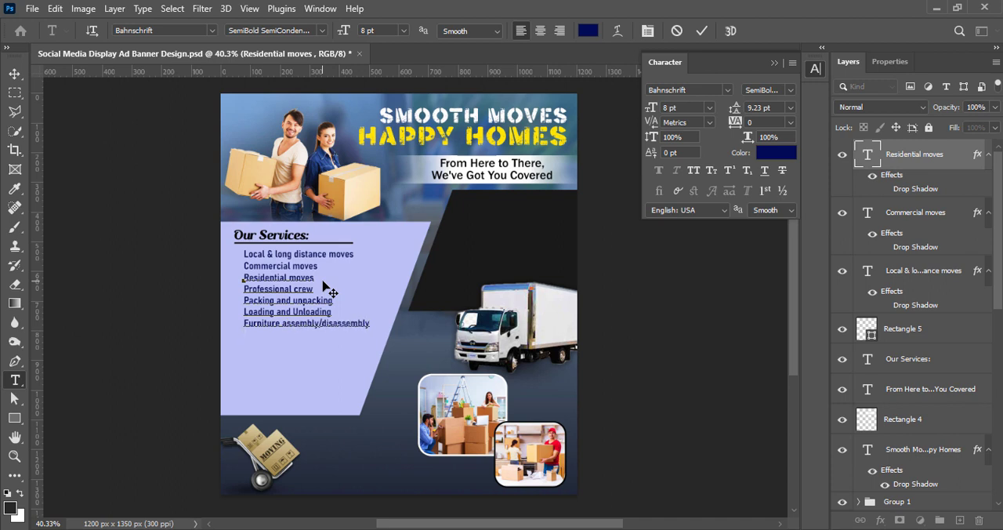
type("vice")
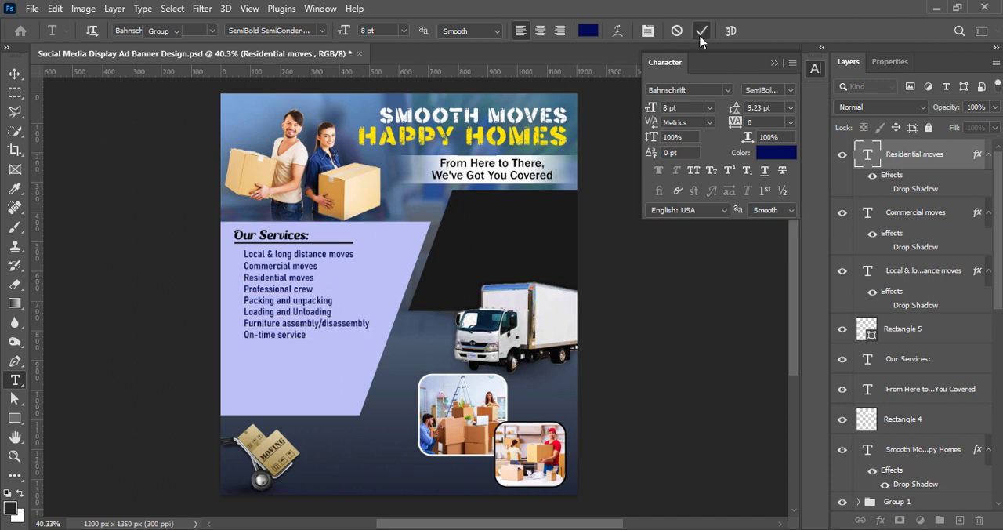
left_click(701, 30)
key("v")
Scale the three service text layers together proportionally to 109.35% and group them.
left_click(272, 257)
left_click(274, 266, "shift")
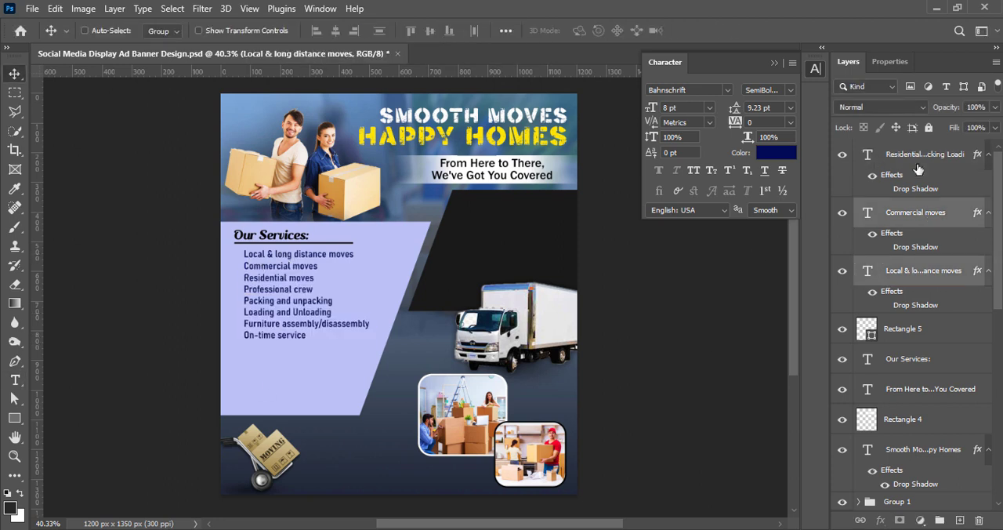
left_click(274, 277, "shift")
key("ctrl+t")
left_click_drag(368, 339, 383, 347)
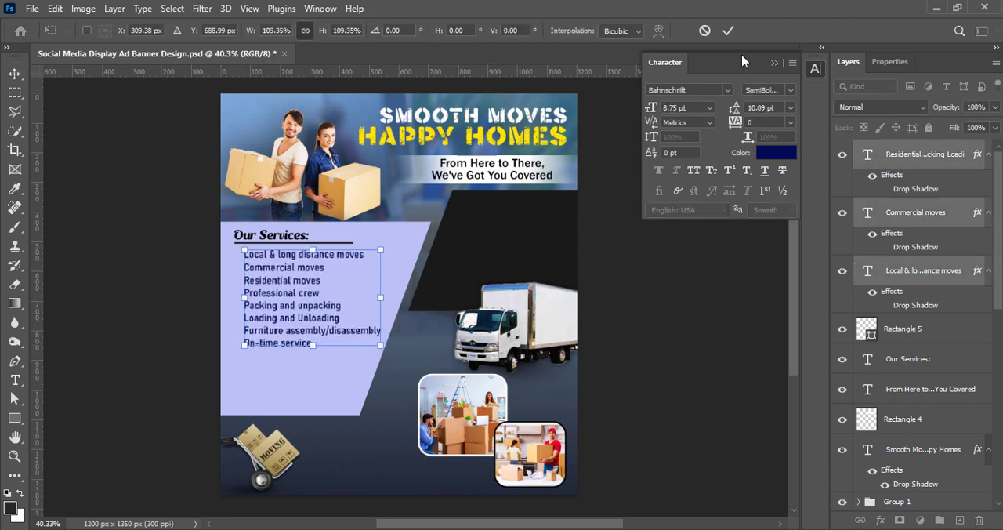
key("Return")
key("ctrl+g")
On a new layer, draw a legacy arrowhead custom shape about 34 × 29 px in front of "Local & long distance moves".
key("ctrl+shift+alt+n")
right_click(15, 417)
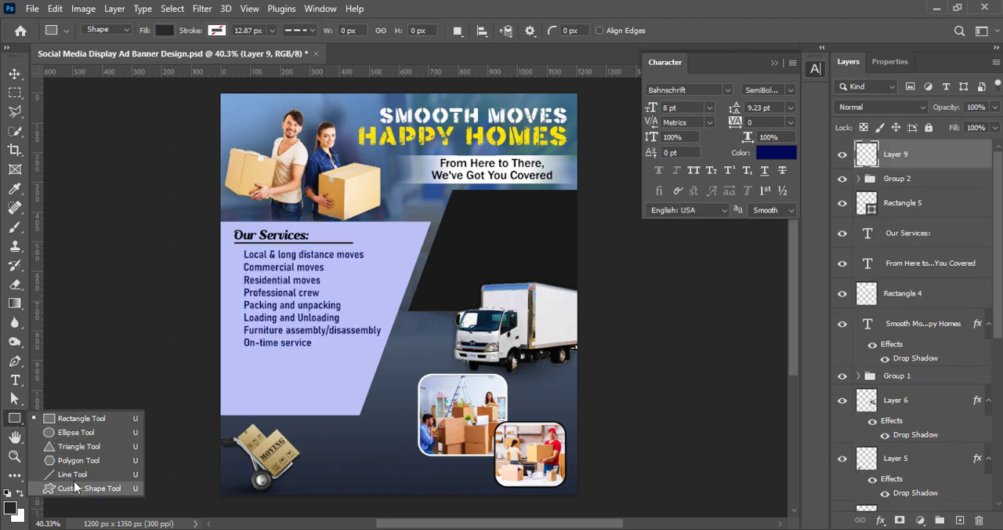
left_click(70, 488)
left_click(595, 30)
left_click(401, 232)
left_click(416, 274)
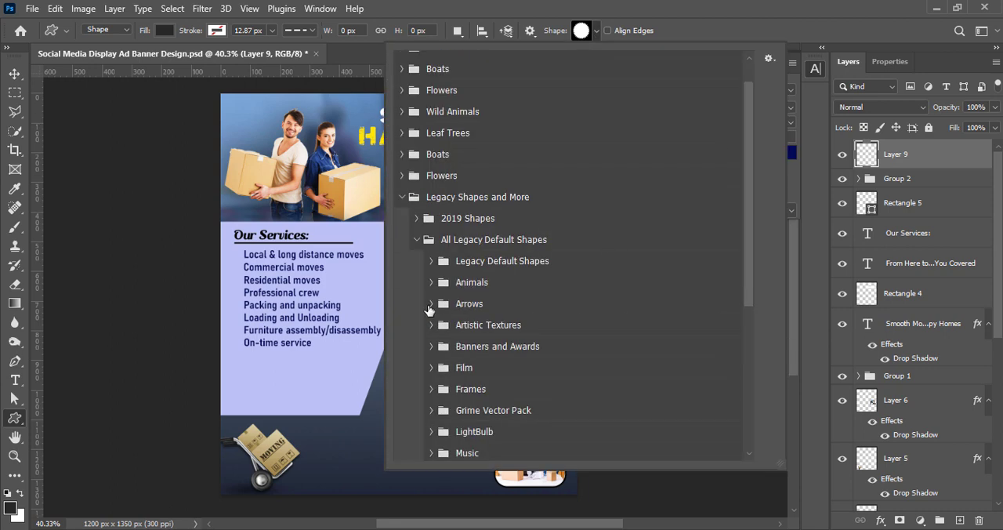
left_click(429, 309)
scroll(674, 313, "down", 1)
double_click(700, 311)
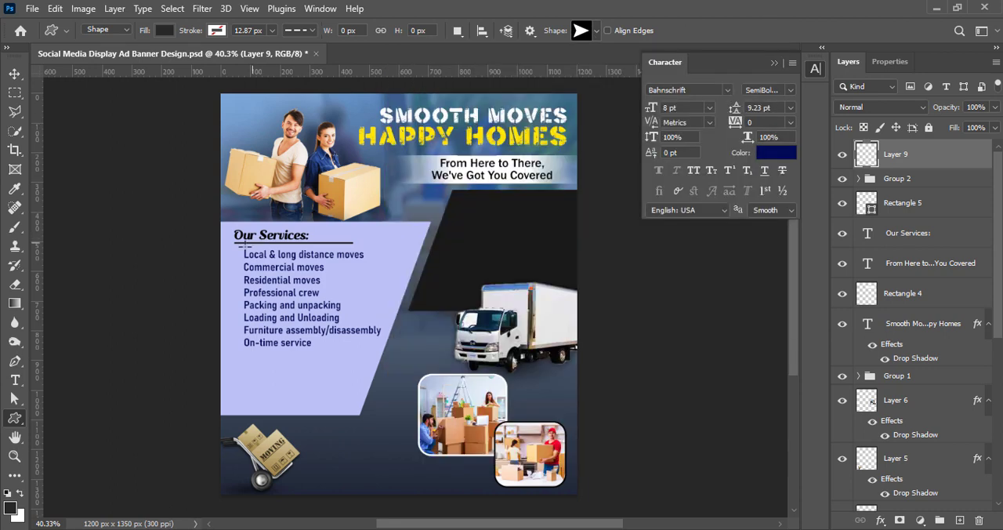
scroll(274, 263, "up", 5)
left_click_drag(148, 225, 179, 247)
Fill the arrow bullet with yellow and nudge it level with the "Local & long distance moves" line.
left_click(885, 216)
left_click(908, 295)
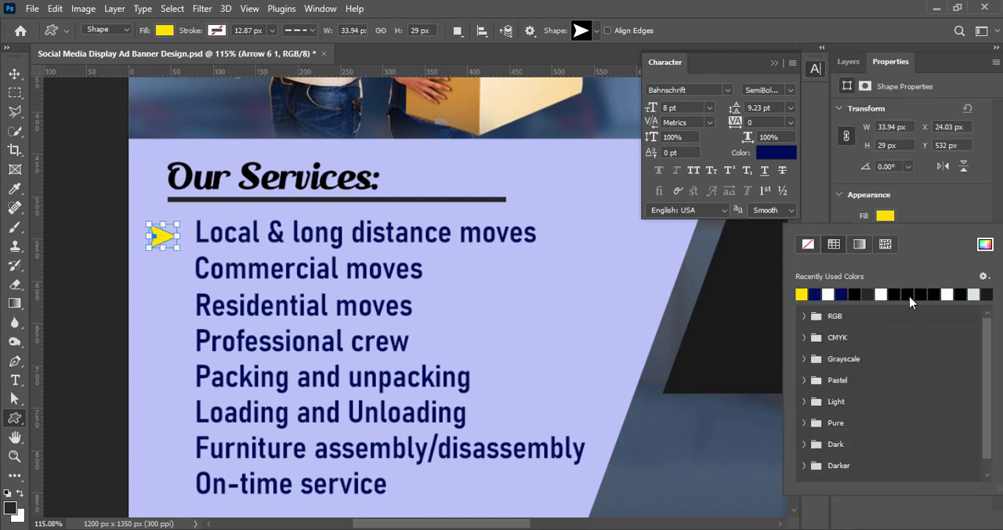
left_click(18, 74)
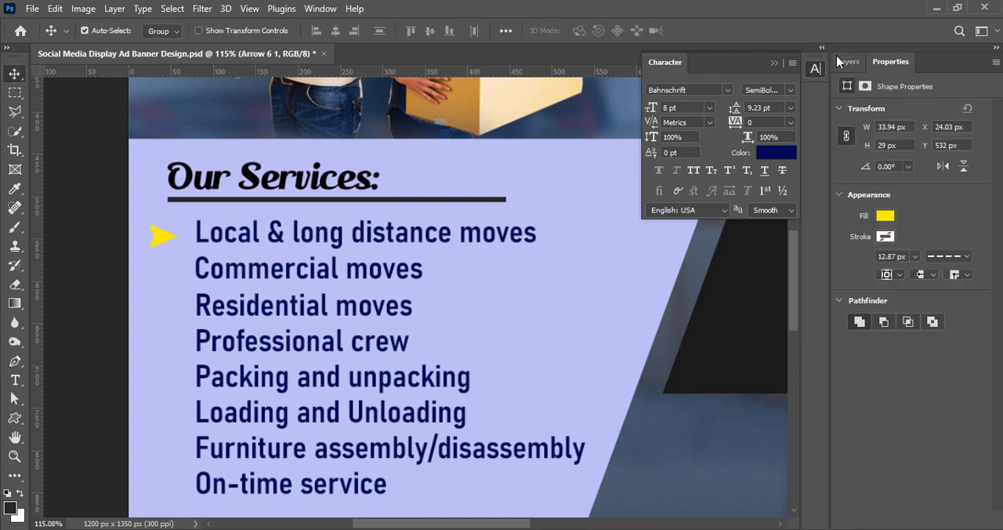
left_click(845, 61)
left_click_drag(162, 236, 165, 233)
Change the arrow bullet's fill colour to black, 000000.
left_click(890, 62)
left_click(883, 223)
left_click(985, 246)
left_click_drag(792, 340, 804, 374)
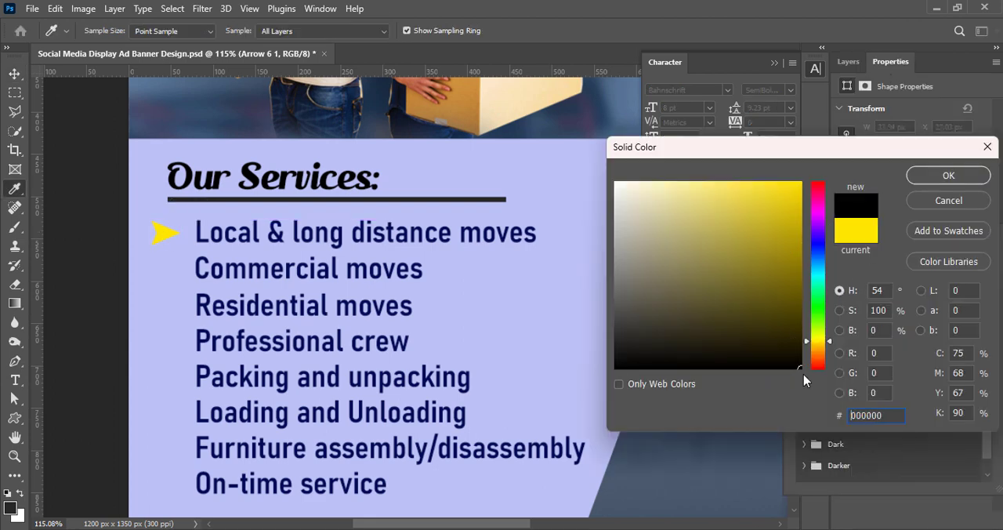
left_click(925, 175)
left_click(848, 61)
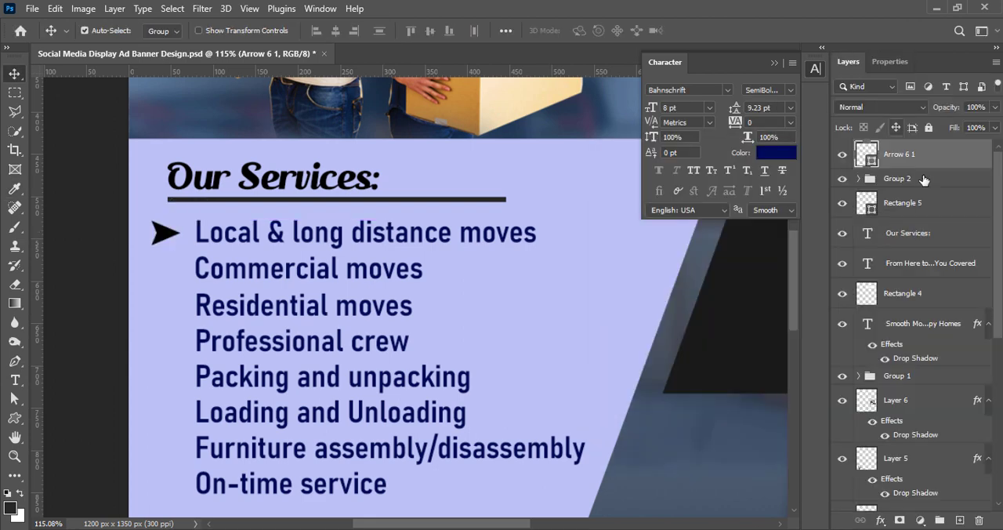
Change the fill of the underline rectangle beneath "Our Services:" to black, 000000.
double_click(867, 206)
left_click_drag(640, 344, 608, 384)
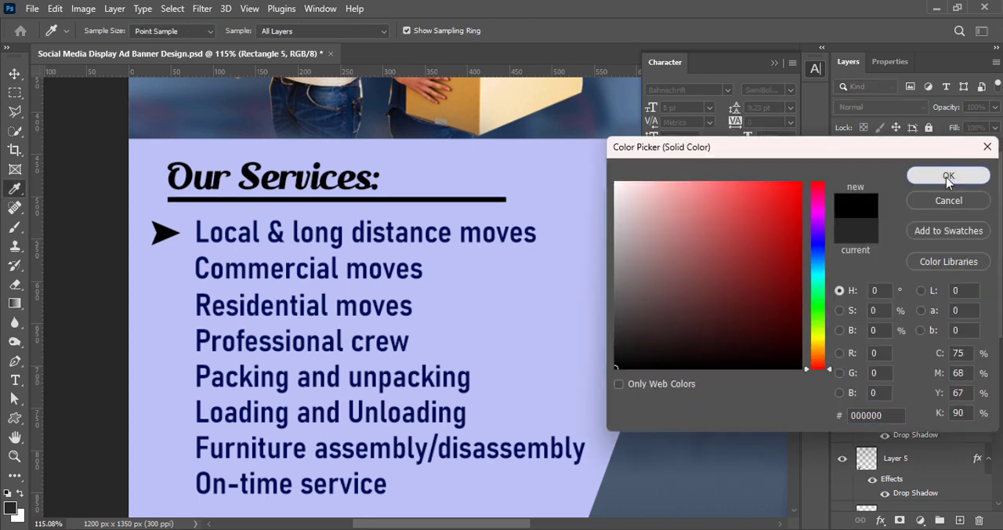
left_click(915, 176)
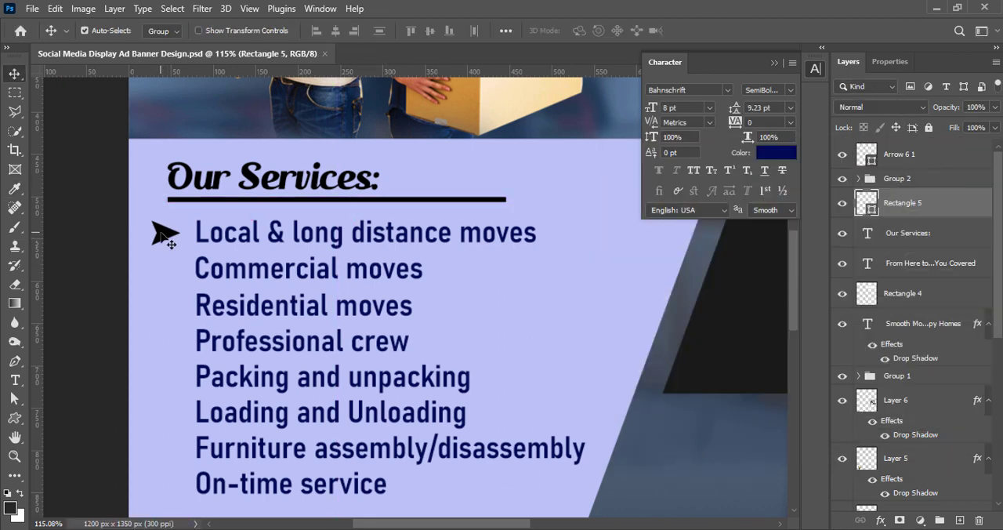
Duplicate the black arrow bullet in front of each remaining service line, from "Commercial moves" down to "On-time service".
left_click_drag(162, 231, 161, 307)
left_click_drag(162, 307, 161, 342)
left_click_drag(161, 342, 166, 483)
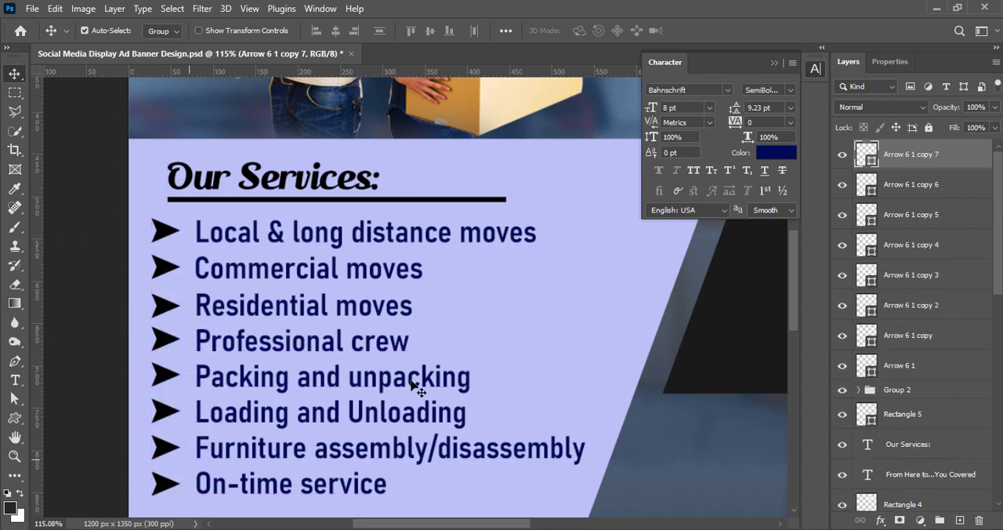
scroll(458, 286, "down", 5)
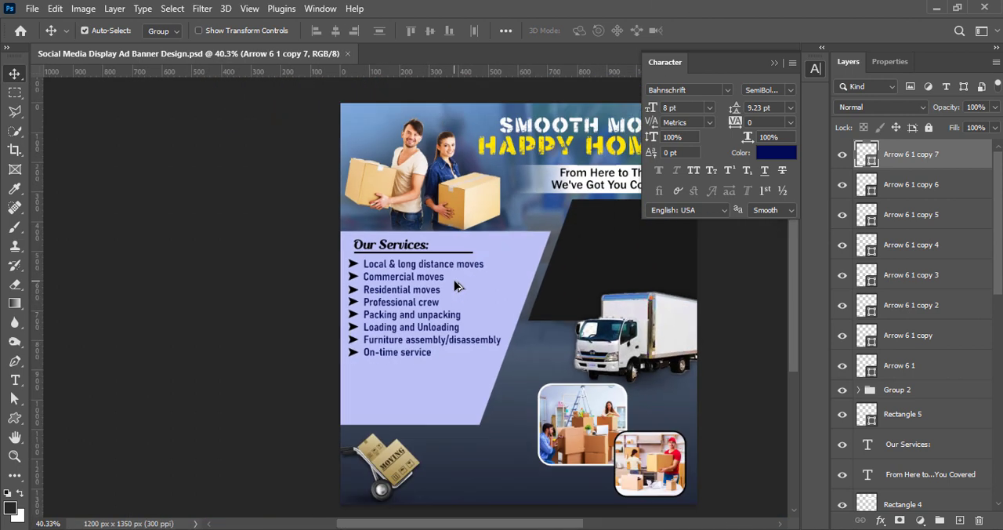
left_click(816, 69)
scroll(698, 280, "right", 2)
left_click(698, 280)
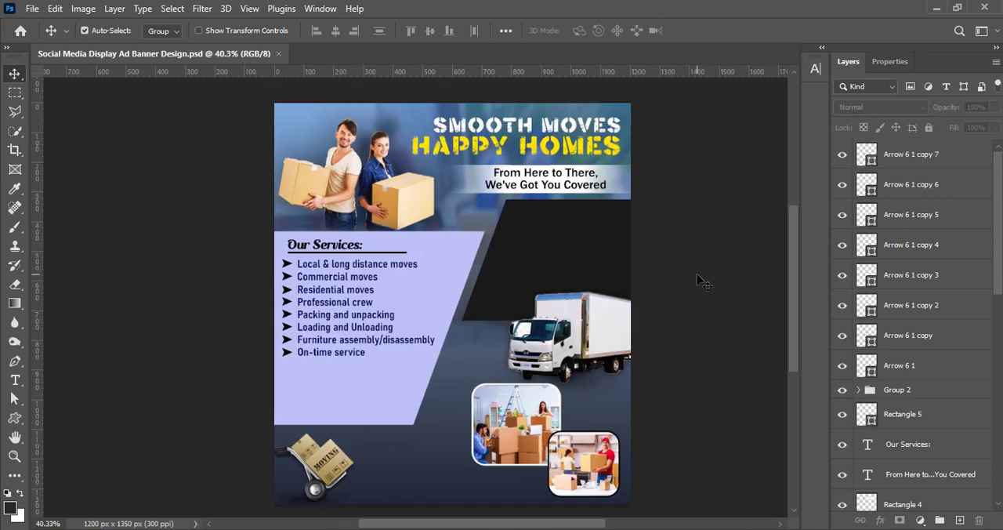
Change the fill colour of the slanted panel behind the services list to a pale bluish grey.
left_click(466, 254)
mouse_move(991, 124)
left_mouse_down()
mouse_move(978, 124)
mouse_move(996, 125)
left_mouse_up()
double_click(863, 497)
left_click(635, 188)
left_click(626, 189)
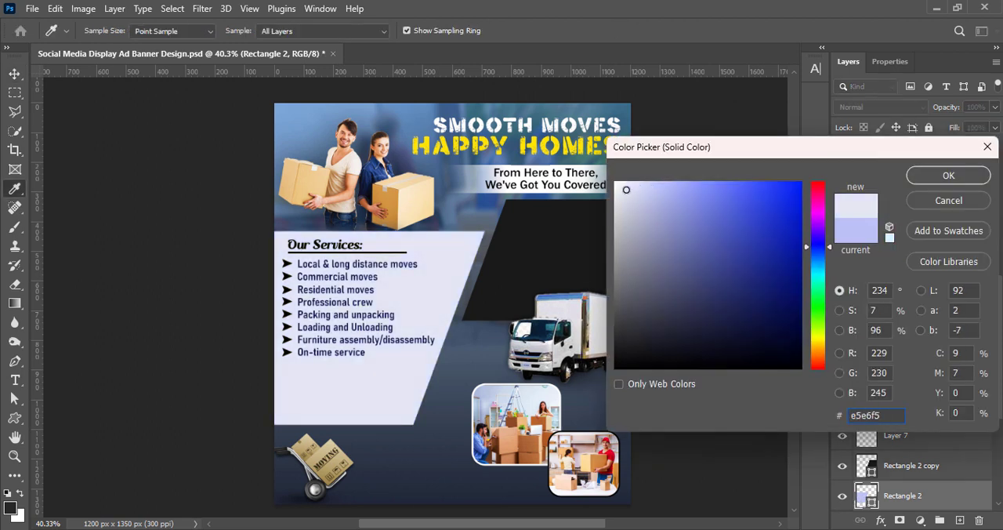
left_click(913, 178)
key("v")
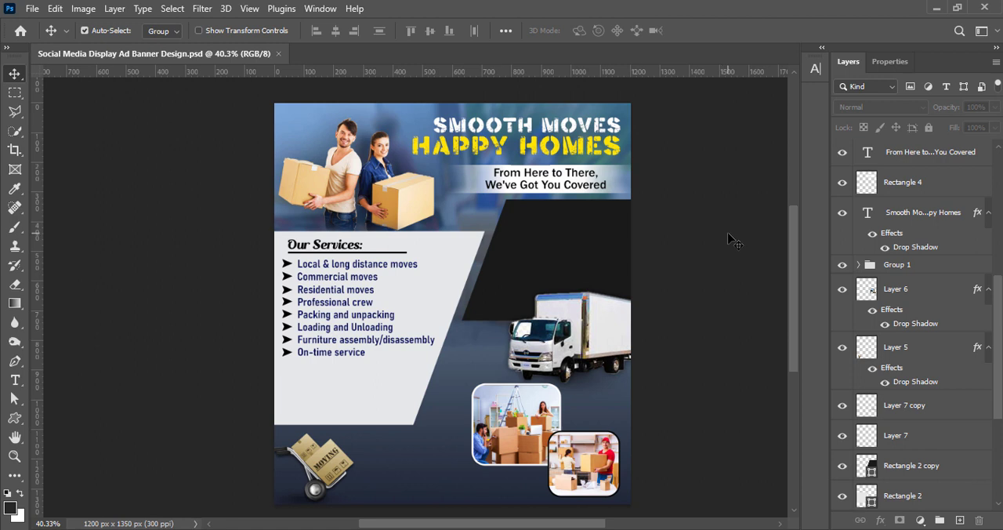
Scale the services panel proportionally down to 72.62%, about 754 × 473 px, keeping its upper slanted corner in place.
left_click(381, 410)
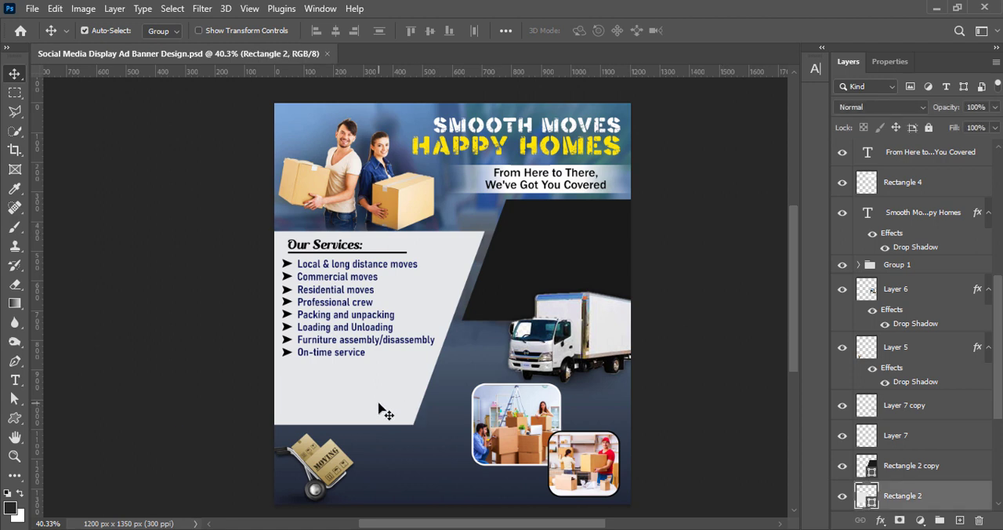
key("ctrl+t")
left_click_drag(167, 426, 242, 354)
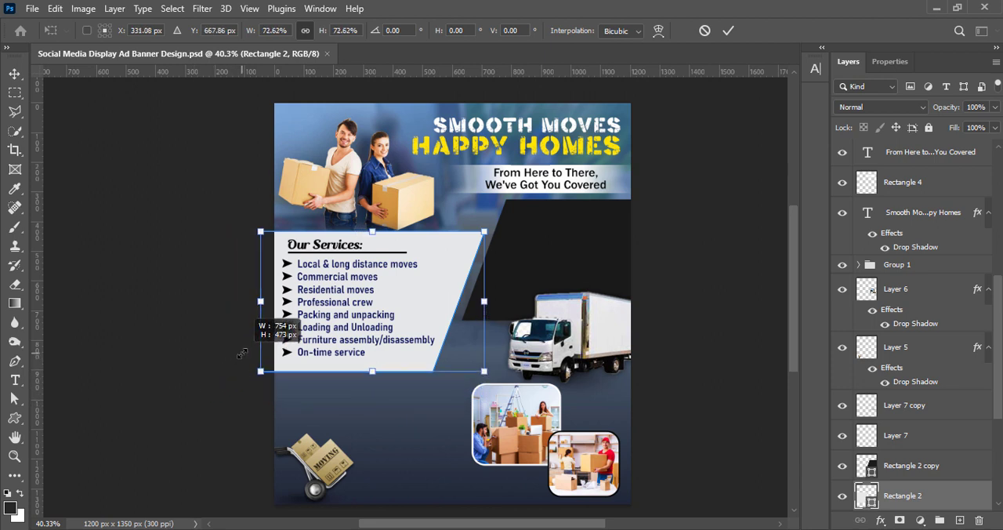
left_click(728, 30)
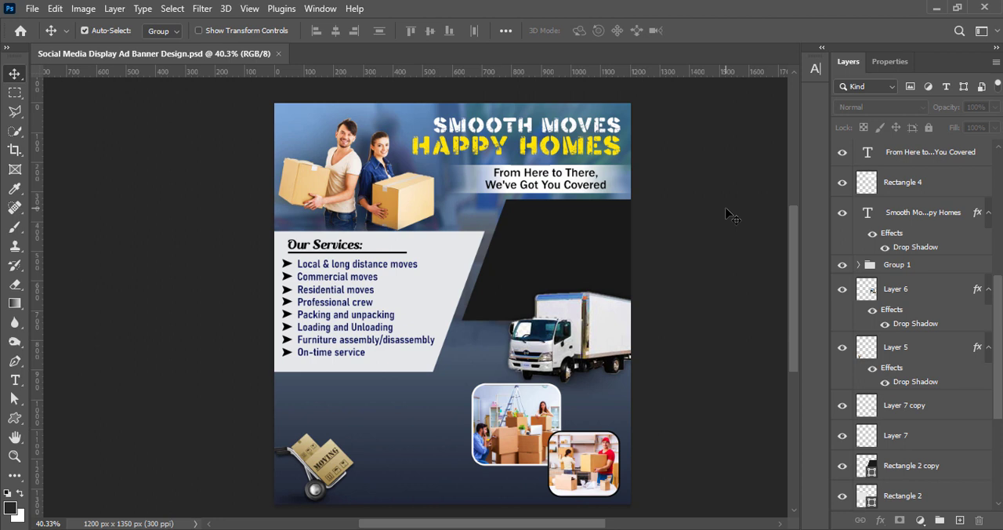
left_click(435, 290)
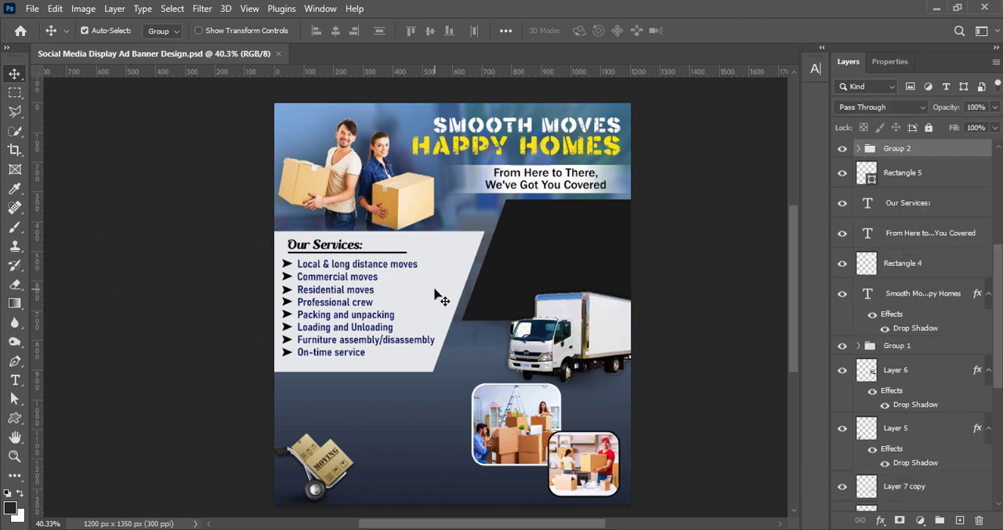
key("ctrl+t")
left_click(727, 31)
Scale the services panel proportionally to 95.78% and shift it about 10 px left.
left_click(381, 297)
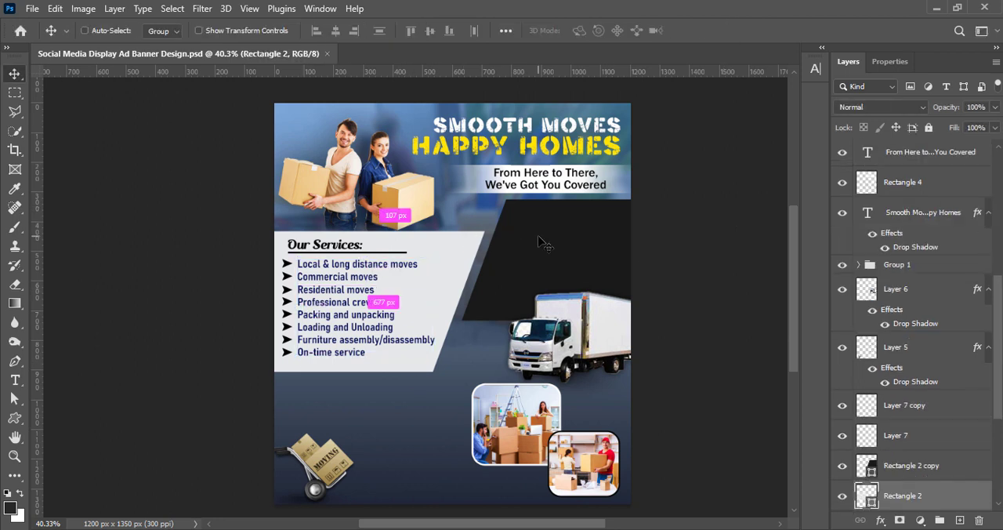
key("ctrl+t")
left_click_drag(261, 371, 267, 366)
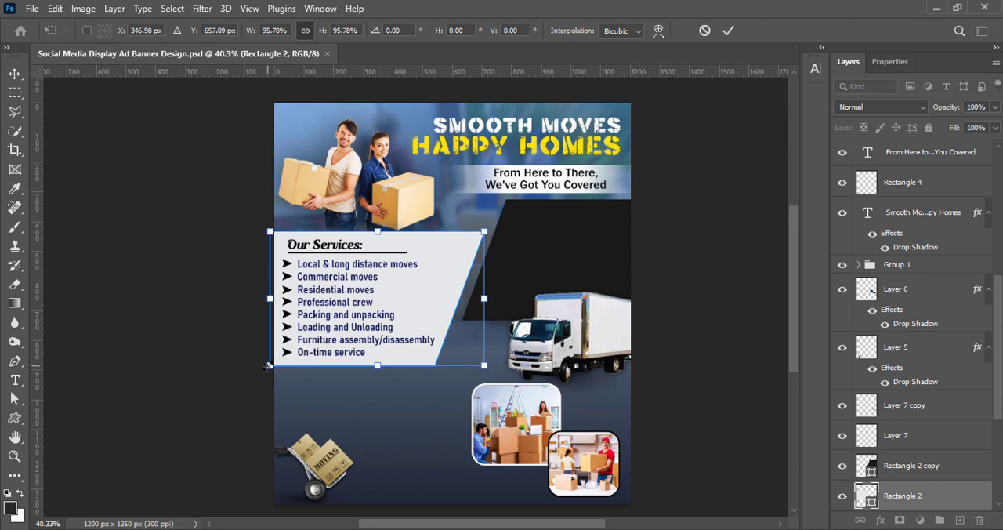
key("shift+Left")
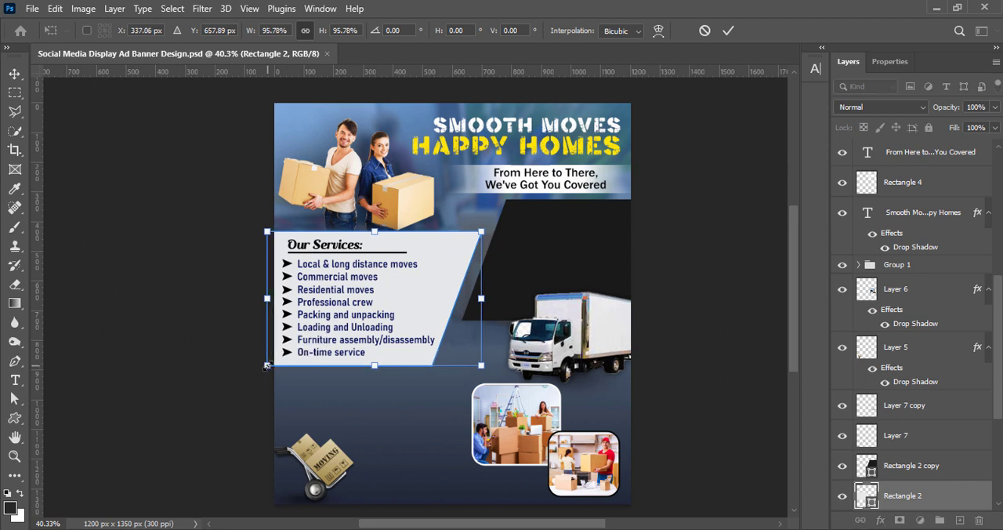
left_click(727, 31)
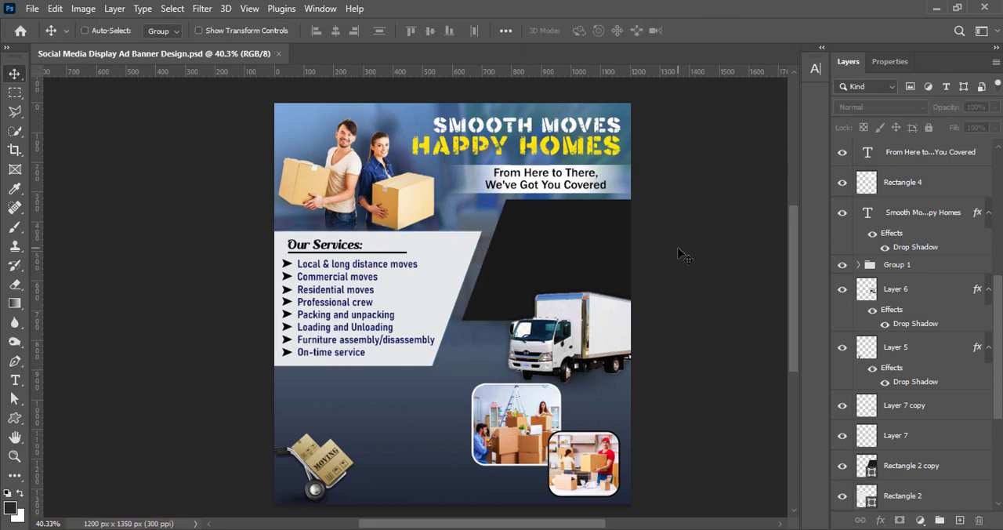
On a new layer, add the text "Why Choose Us" below the services panel and shift it slightly left.
left_click(960, 521)
key("t")
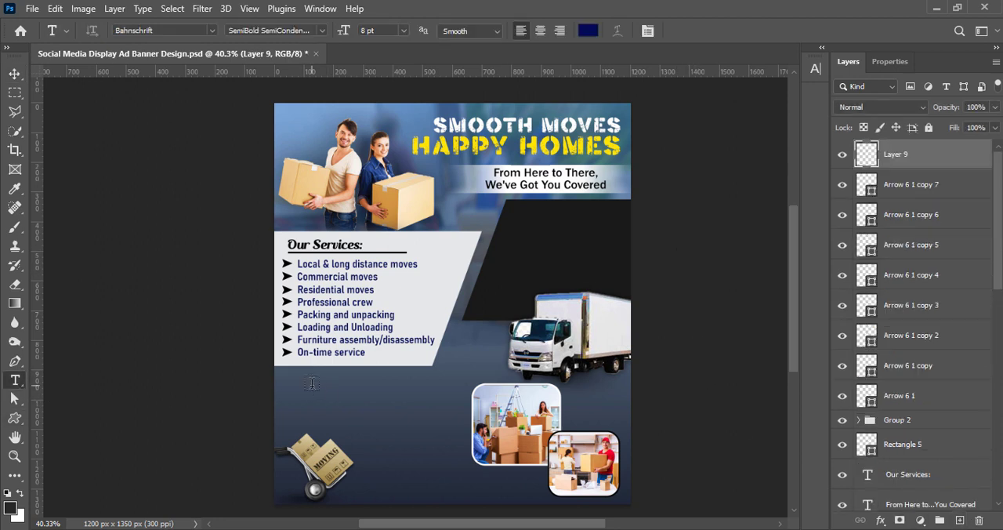
left_click(294, 383)
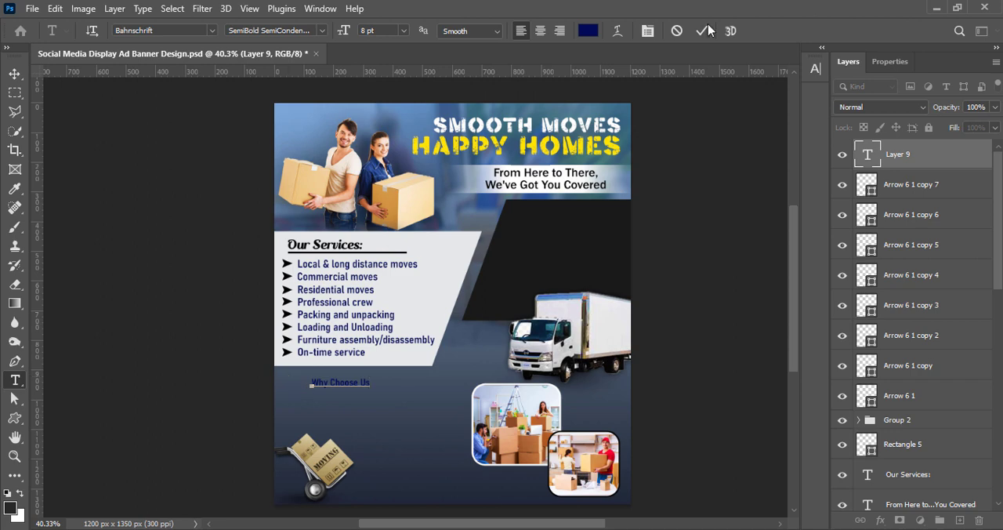
left_click(703, 31)
key("v")
left_click_drag(351, 384, 331, 384)
Change the colour of the "Why Choose Us" text to white.
double_click(331, 384)
left_click(588, 30)
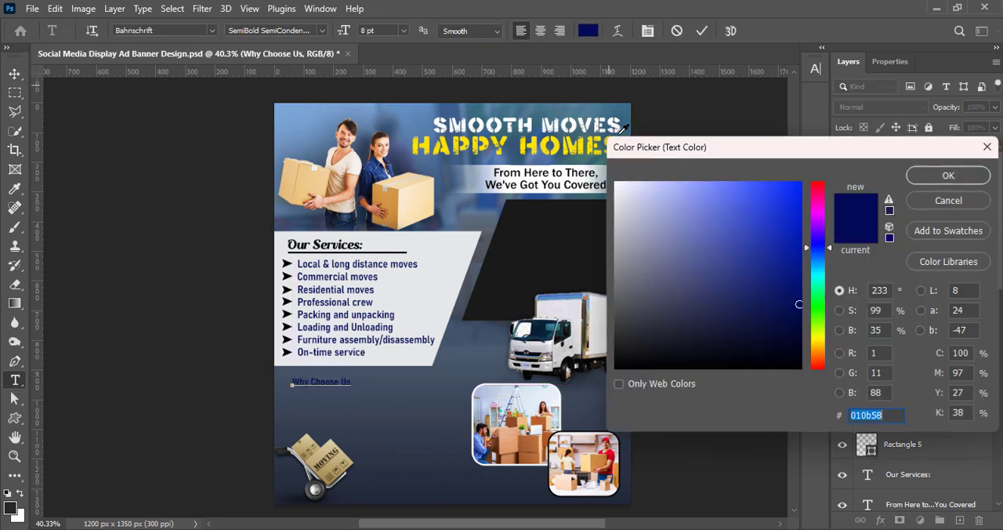
left_click(946, 176)
key("ctrl+Return")
Set the "Why Choose Us" heading in the Chapu Chaps font at 10 pt.
left_click(815, 69)
left_click(728, 90)
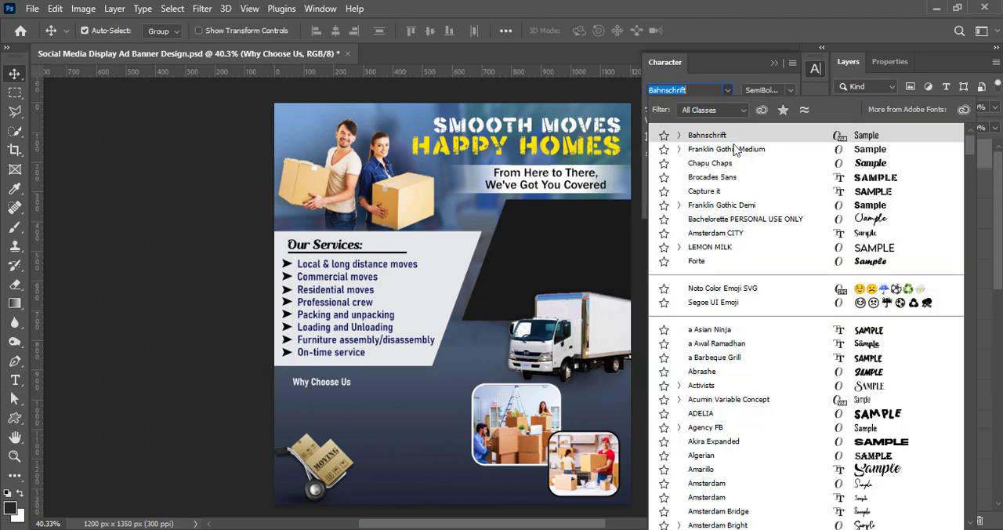
left_click(713, 162)
left_click(709, 107)
left_click(708, 175)
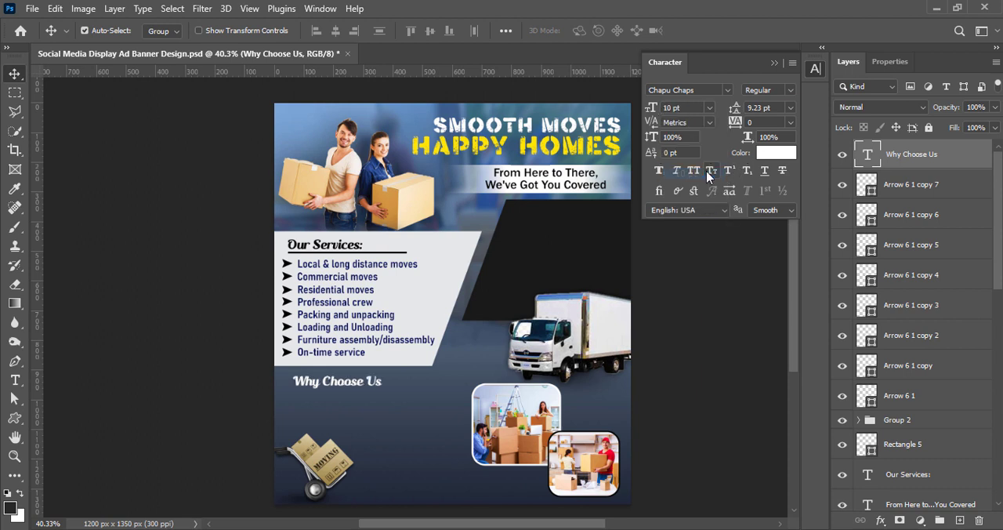
left_click(816, 70)
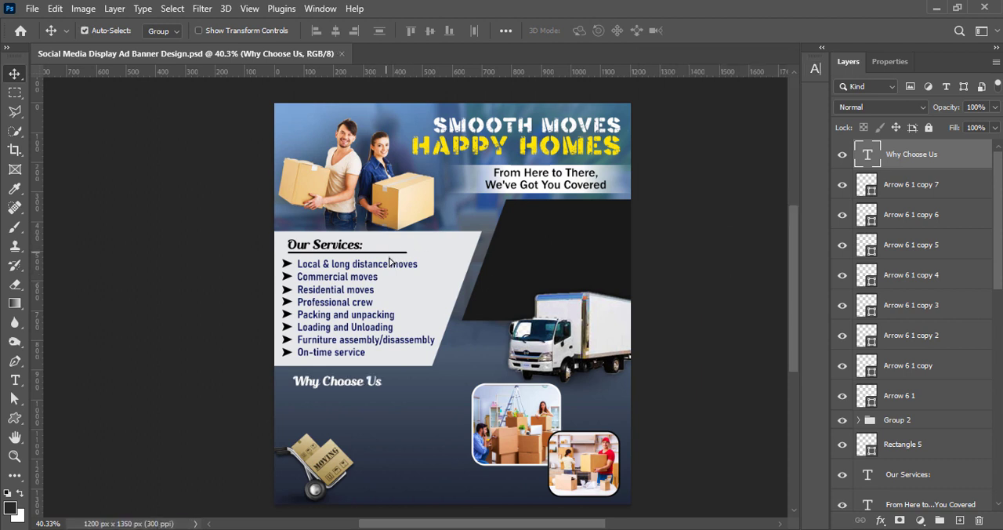
Duplicate the "Our Services:" underline beside "Why Choose Us" and recolour the copy near-white.
left_click_drag(388, 252, 488, 381)
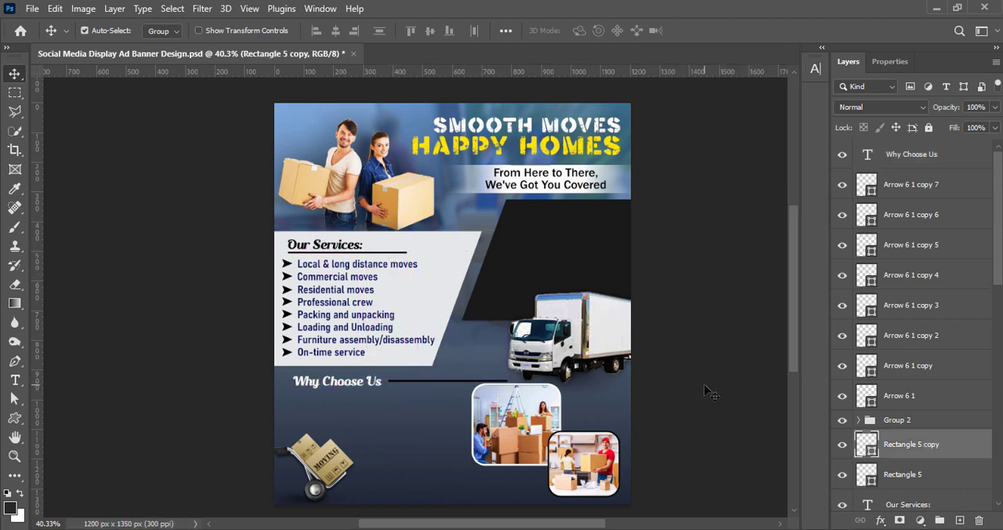
double_click(867, 444)
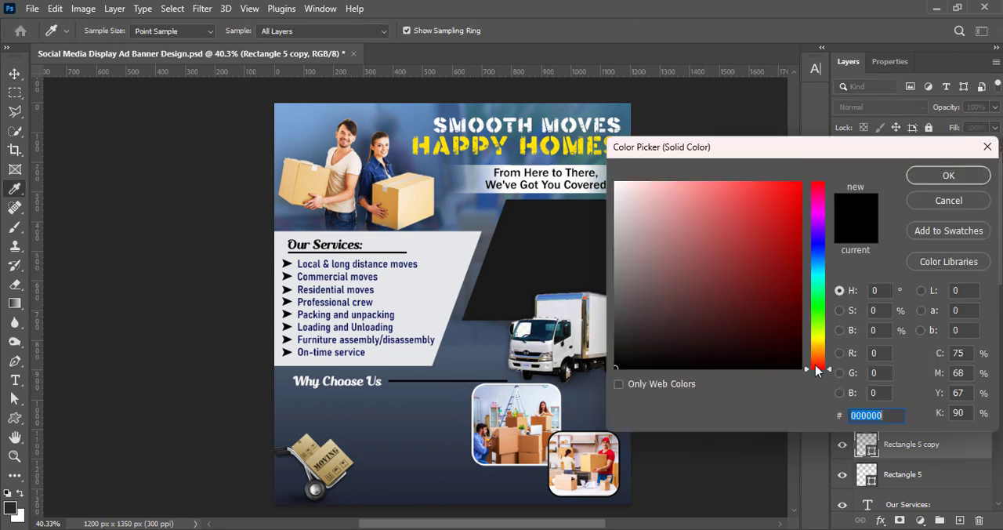
left_click(617, 182)
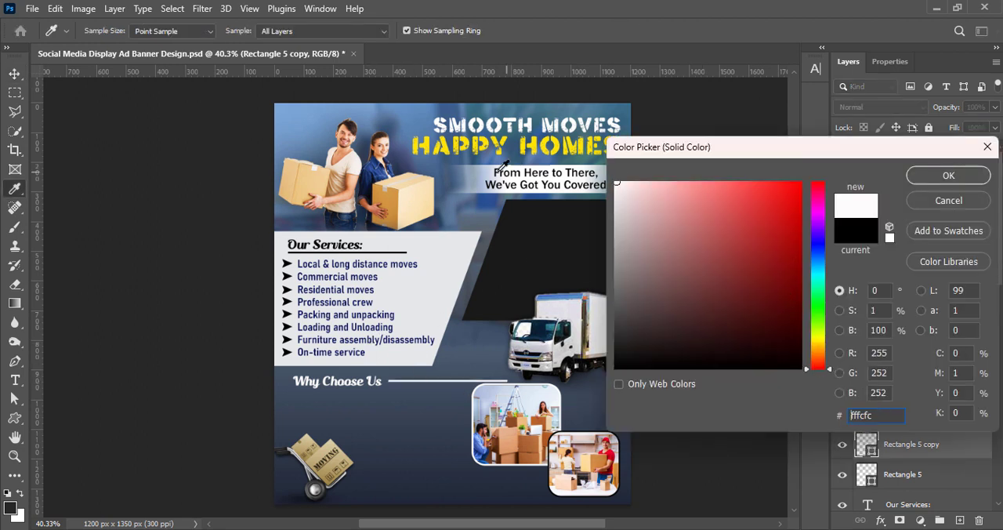
type("ff0096")
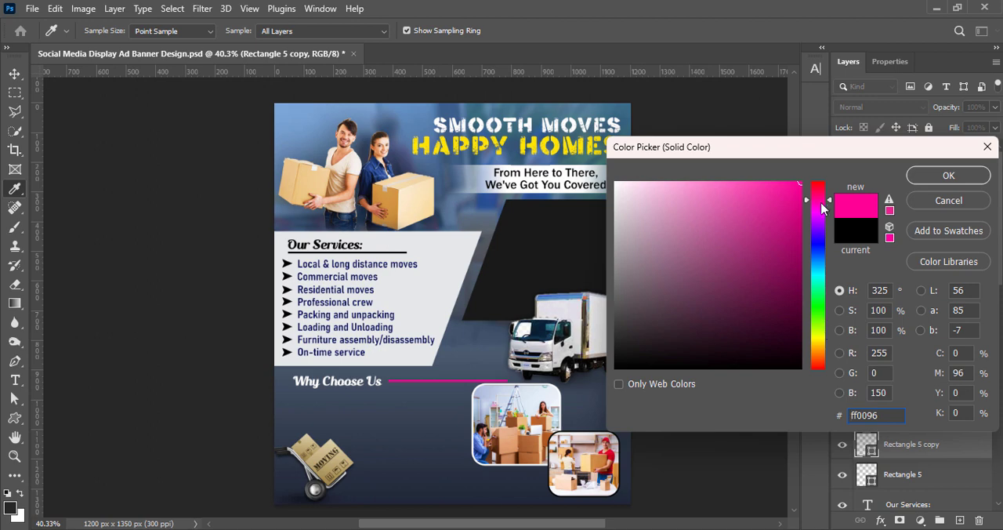
left_click_drag(821, 208, 813, 248)
left_click(800, 257)
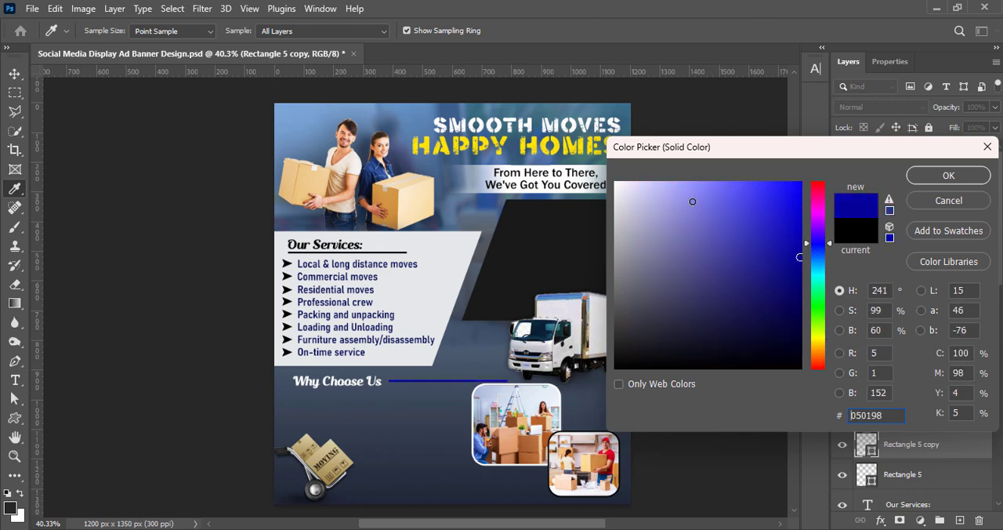
left_click(693, 201)
left_click(948, 175)
key("v")
Shorten the line beside "Why Choose Us" to about half its length and nudge it slightly left and down.
key("ctrl+t")
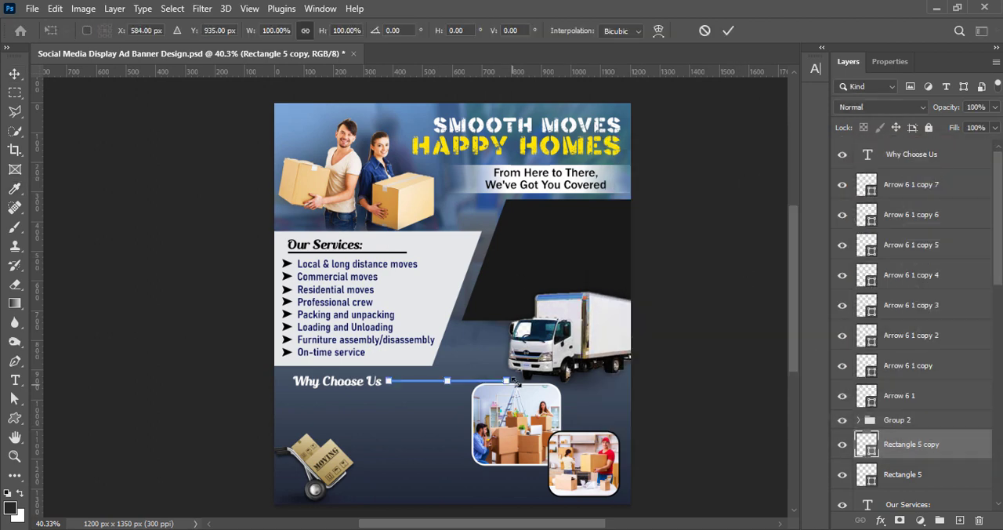
left_click_drag(508, 380, 451, 381)
key("Return")
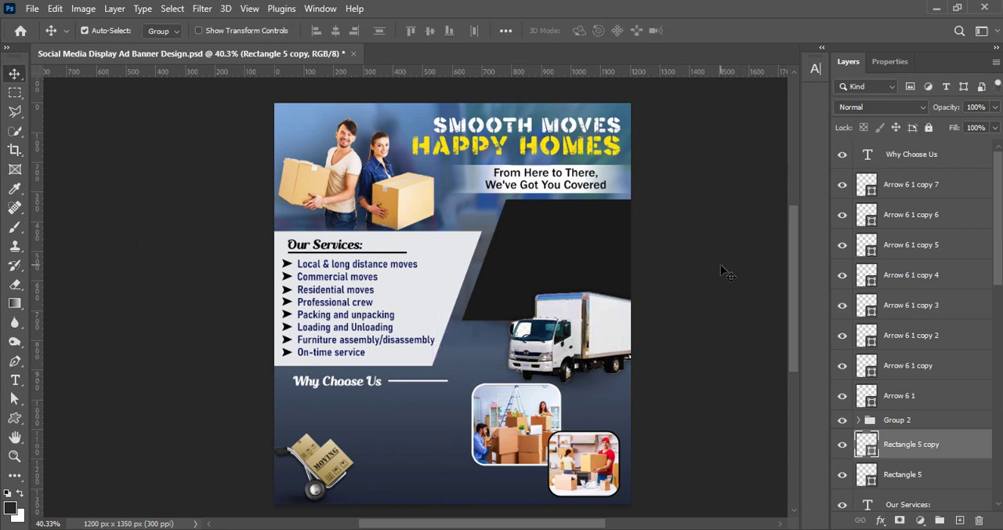
left_click(731, 268)
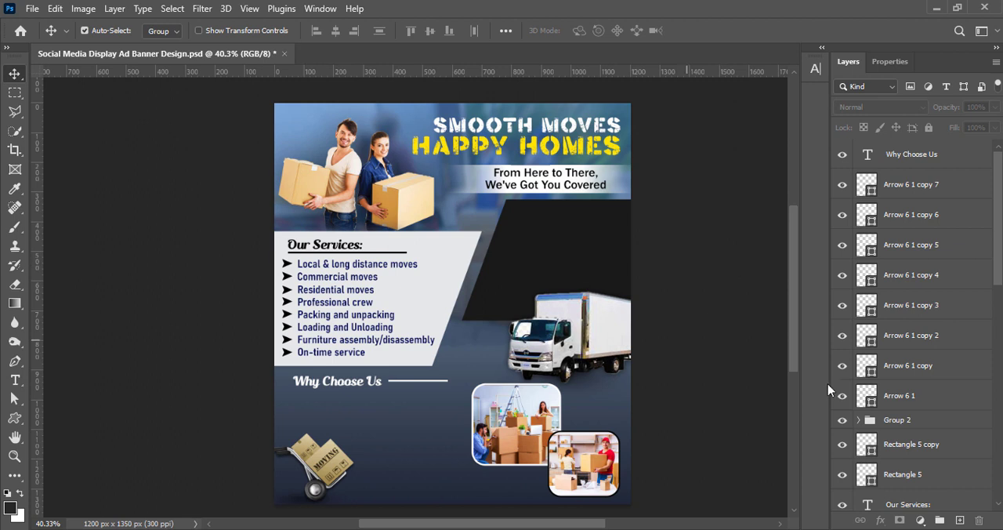
left_click(897, 441)
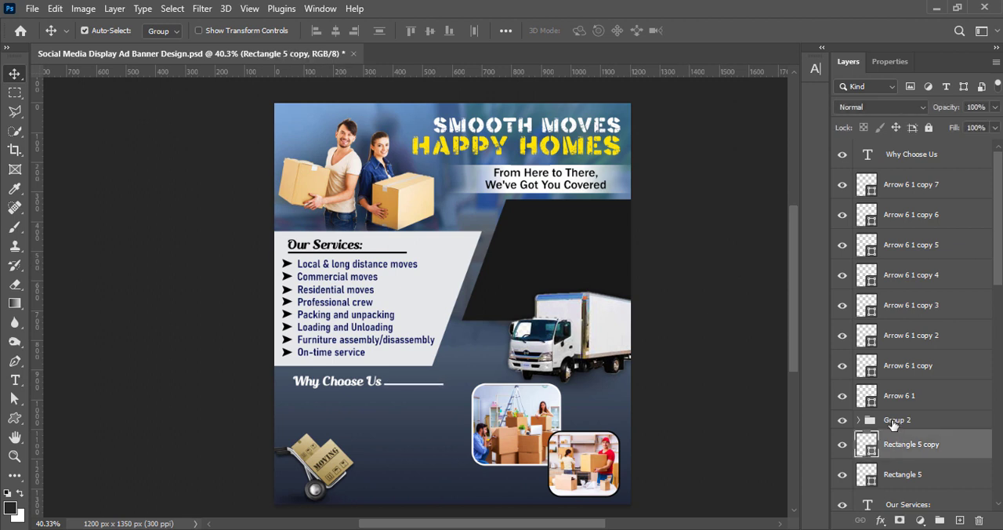
left_click(708, 188)
Scale the "Why Choose Us" heading down slightly from its right end.
left_click(368, 382)
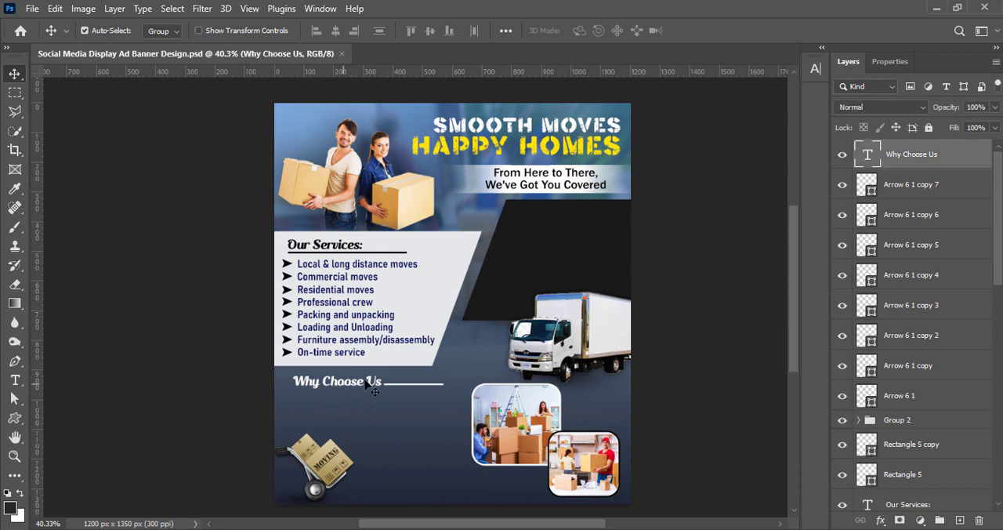
key("ctrl+t")
left_click_drag(383, 382, 373, 382)
key("Return")
Nudge the white line up and left so it follows "Why Choose Us", and save the document.
left_click(916, 446)
key("shift+Up")
key("Down")
key("Down")
key("Down")
key("shift+Left")
key("shift+Left")
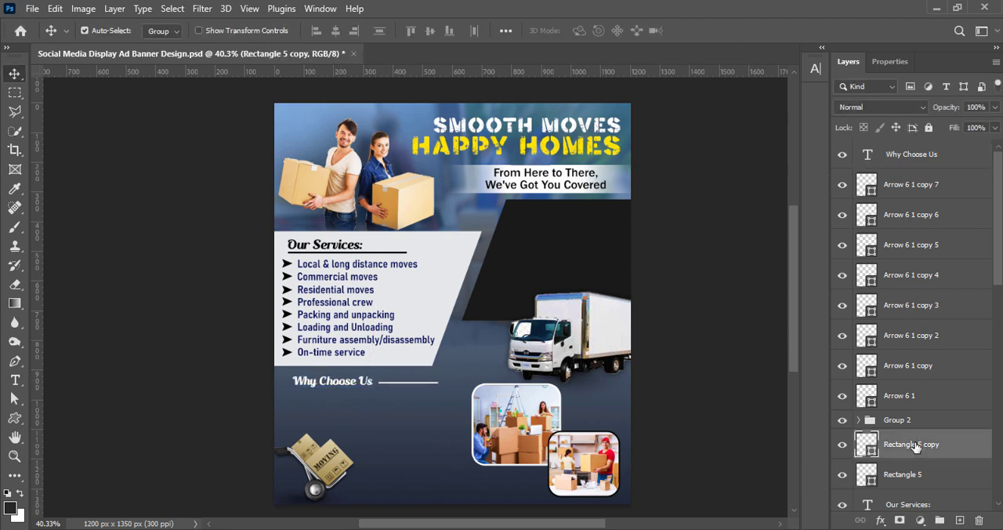
left_click(691, 257)
key("ctrl+s")
Group all eight arrow bullet layers, from Arrow 6 1 to Arrow 6 1 copy 7.
left_click_drag(919, 398, 901, 190)
key("ctrl+g")
left_click(698, 272)
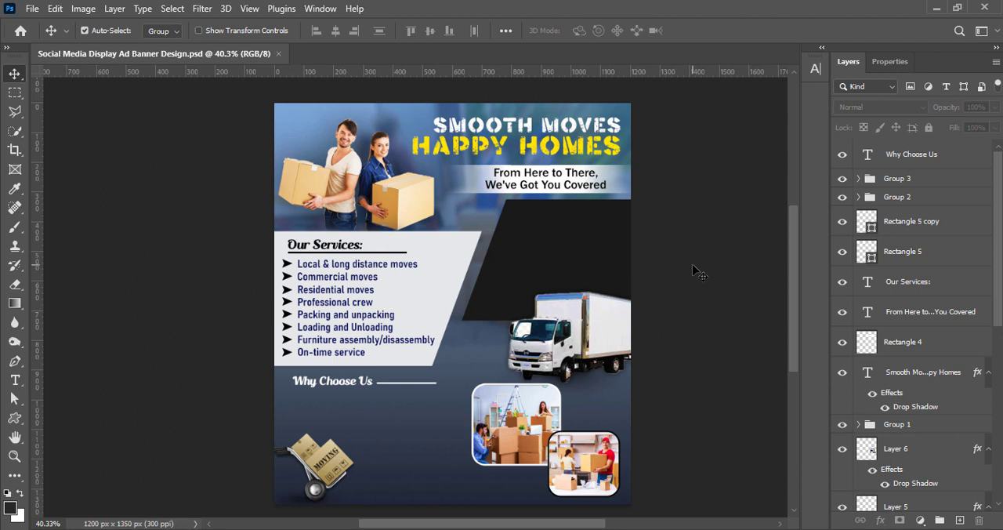
left_click(319, 454)
left_click(680, 336)
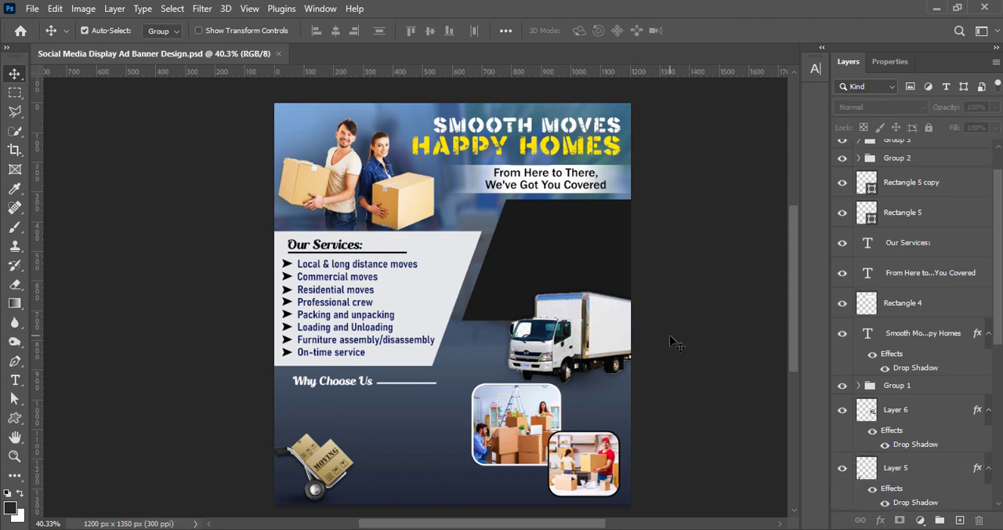
On a new layer, place "Lorem Ipsum" placeholder text below "Why Choose Us" and colour it with the yellow sampled from "HAPPY HOMES".
left_click(959, 521)
left_click(671, 405)
left_click(959, 521)
key("t")
left_click(312, 404)
left_click(587, 31)
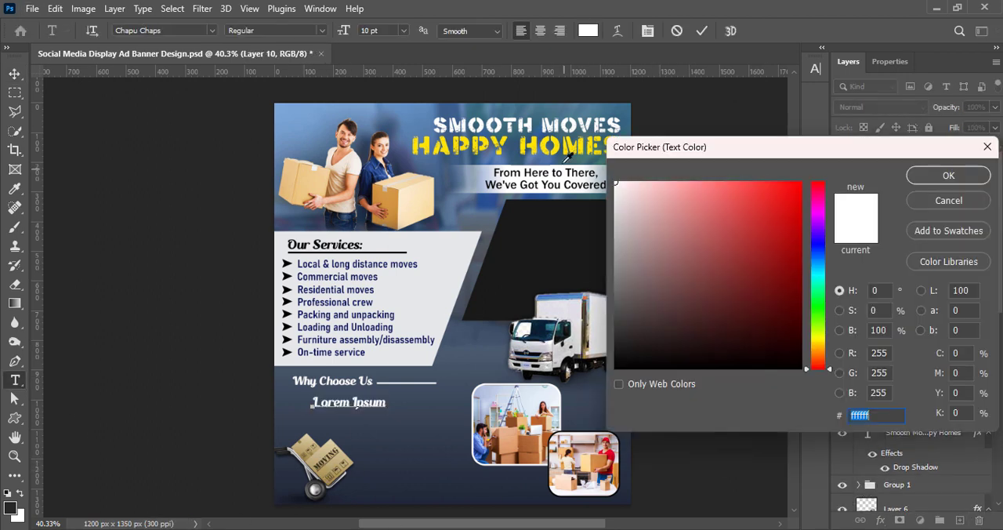
left_click(544, 141)
left_click(949, 176)
Format the "Lorem Ipsum" text as Franklin Gothic Medium, Italic, at 7 pt.
left_click(815, 68)
left_click(728, 89)
left_click(694, 163)
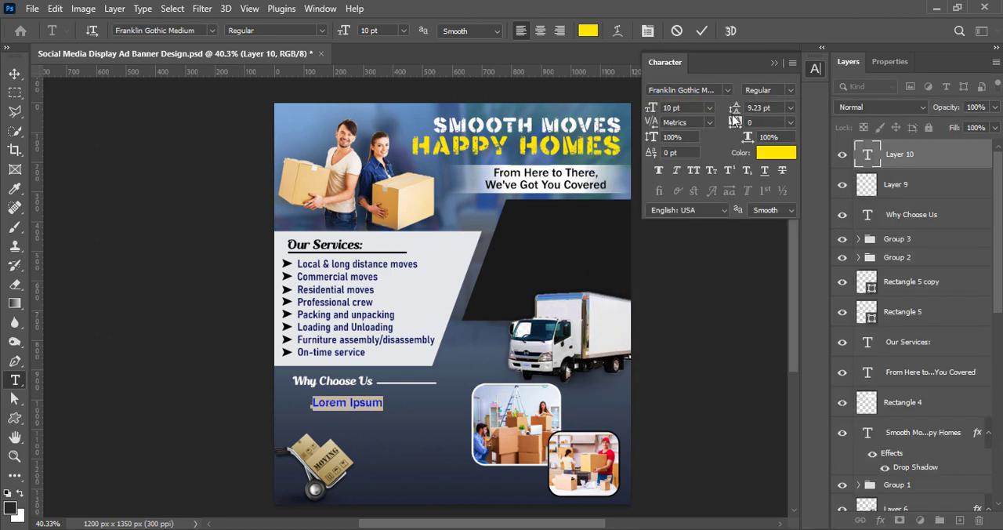
left_click(709, 107)
left_click(681, 138)
left_click(791, 90)
left_click(787, 116)
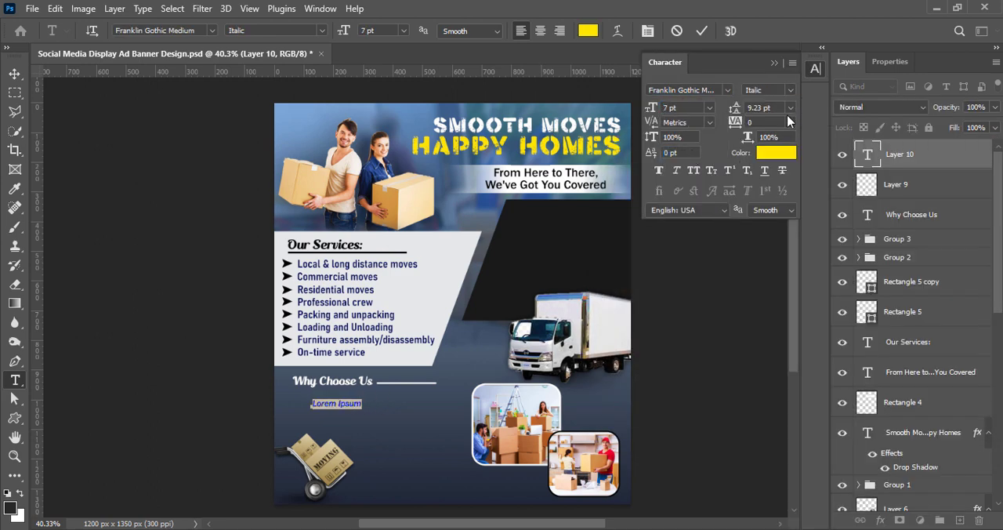
Move the placeholder under "Why Choose Us" and replace it with "Insurance Coverage", "Customized Plan", "Transparent Pricing", "Customer Support" and "Satisfaction Gurantee" on separate lines.
left_click(14, 74)
left_click_drag(331, 405, 301, 400)
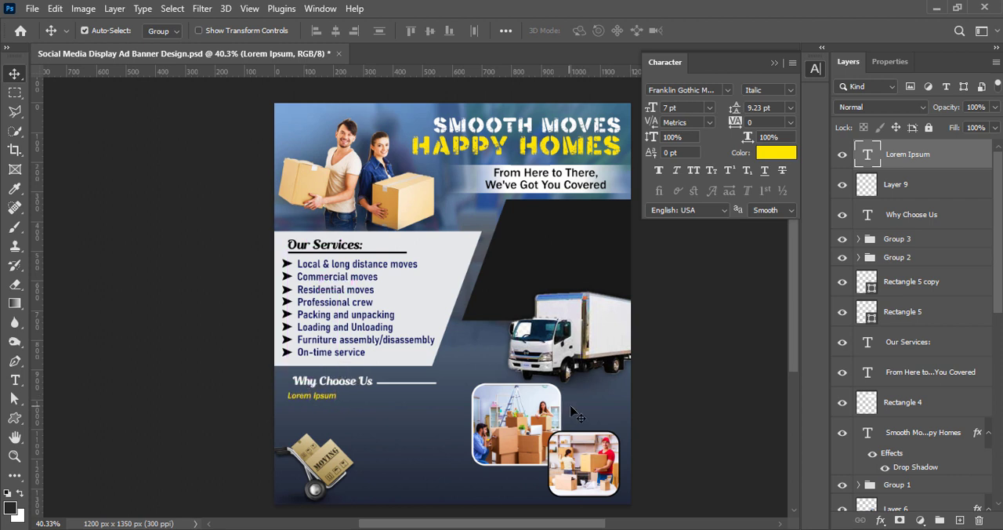
double_click(319, 398)
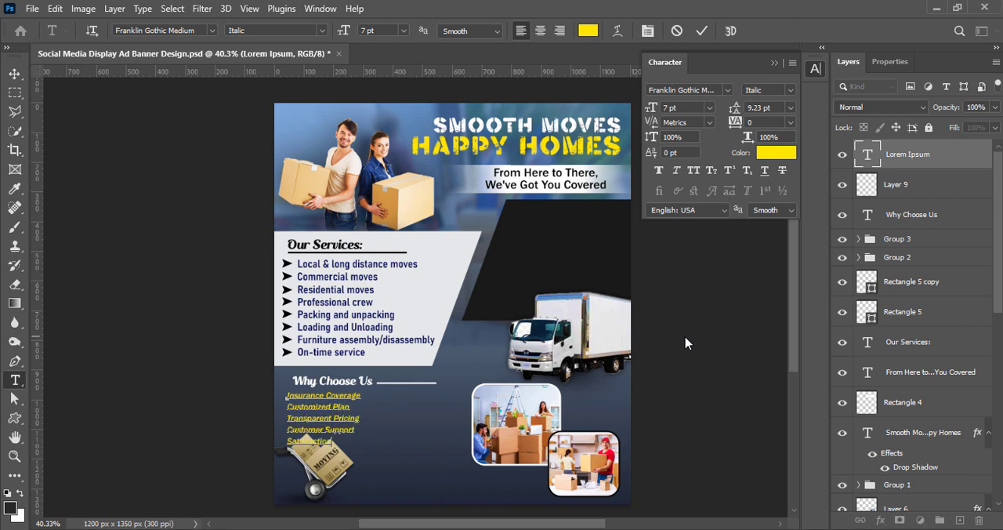
left_click(853, 64)
Scale down the hand-truck image on Layer 5 so it clears the yellow list, and save the document.
key("v")
left_click(320, 468, "ctrl")
key("ctrl+t")
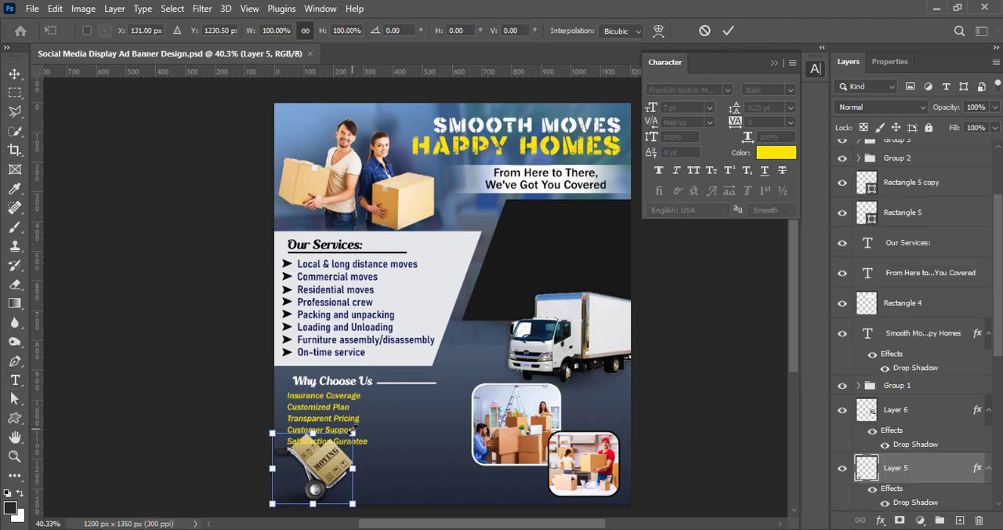
left_click_drag(354, 434, 339, 446)
left_click(728, 31)
left_click(761, 421, "ctrl")
key("ctrl+s")
Set the line spacing of the yellow "Why Choose Us" list to 8 pt.
left_click(323, 418, "ctrl")
double_click(867, 154)
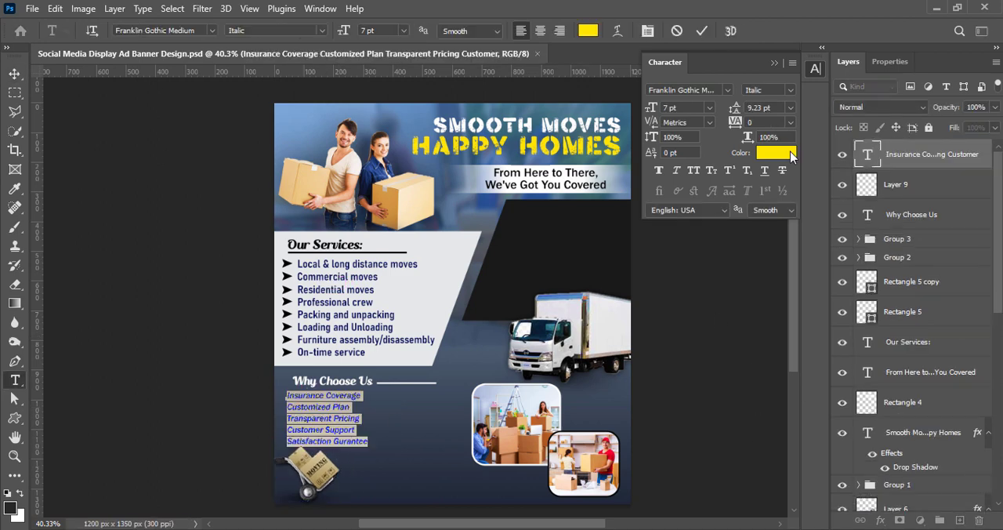
left_click(791, 108)
left_click(774, 152)
key("ctrl+Return")
key("v")
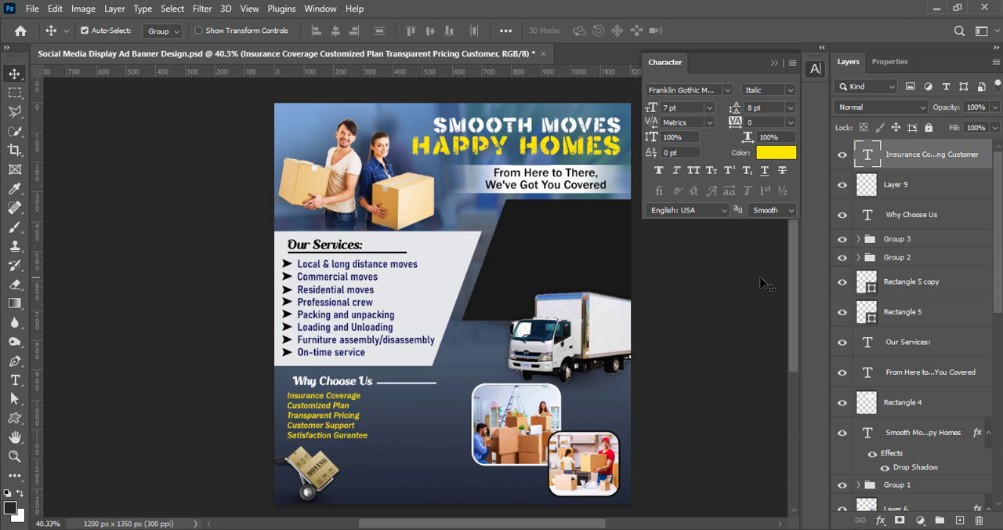
Scale down the services list and its arrow bullets (Group 2 and Group 3) together, shift them right, and save.
left_click(714, 302)
left_click(915, 256)
left_click(912, 240, "ctrl")
key("ctrl+t")
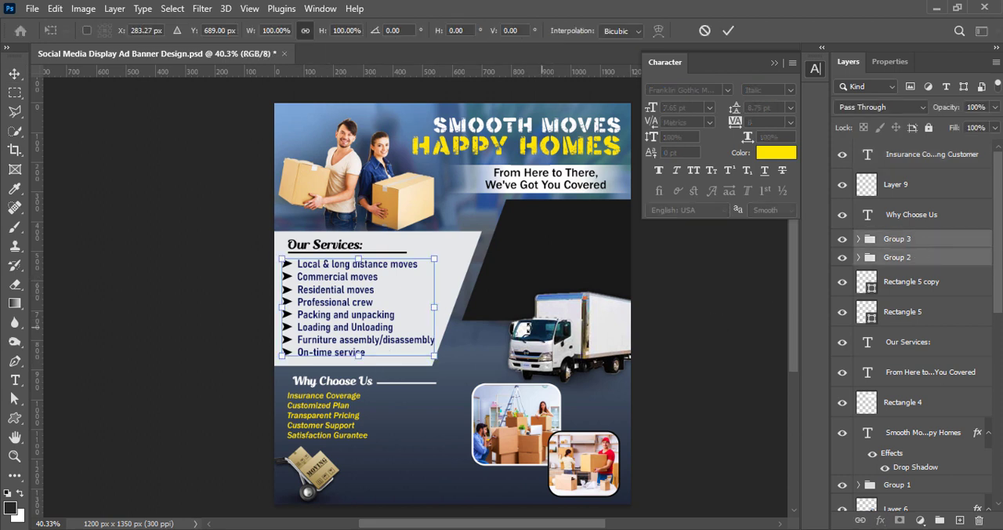
left_click_drag(437, 308, 424, 308)
left_click(727, 31)
key("shift+Right")
key("shift+Right")
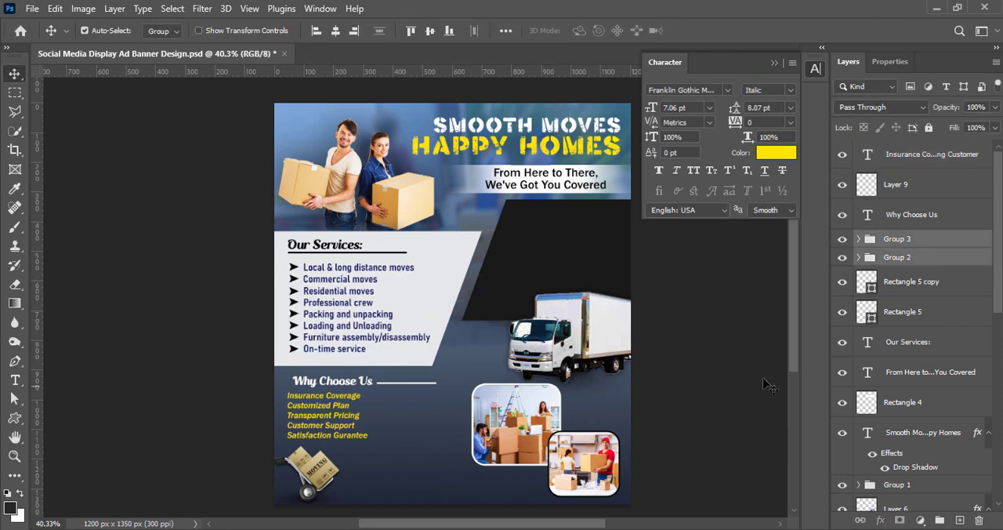
left_click(691, 339)
key("ctrl+s")
Nudge the yellow "Why Choose Us" list slightly up and right, and save the document.
left_click(923, 158)
key("ctrl+t")
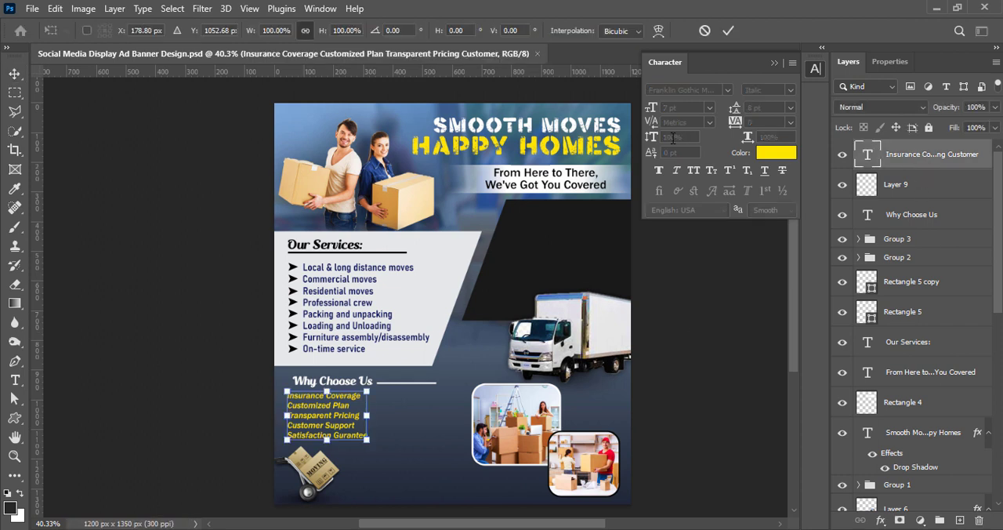
key("Up")
key("Up")
key("Up")
key("Up")
key("Return")
left_click(718, 315)
key("ctrl+s")
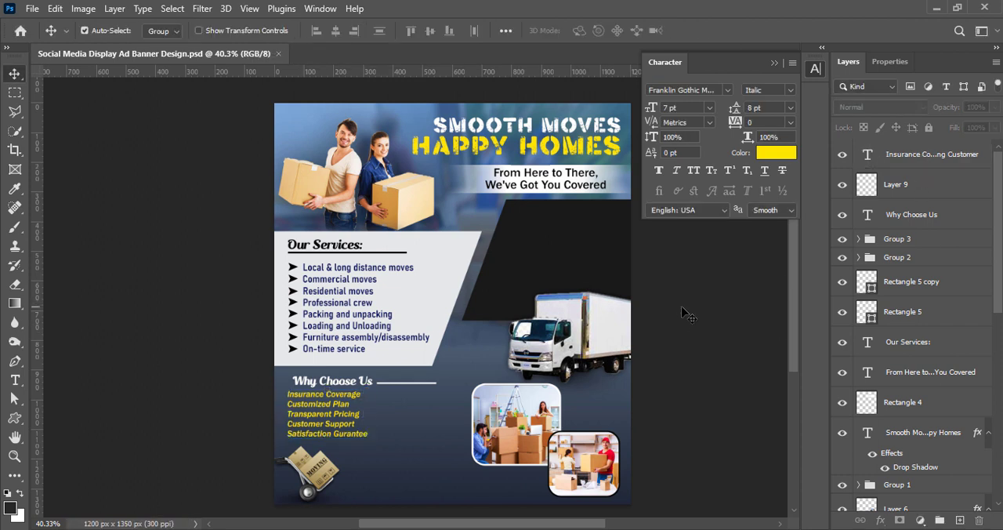
left_click(925, 159)
key("Right")
key("Right")
key("Right")
key("Right")
key("Right")
left_click(725, 358)
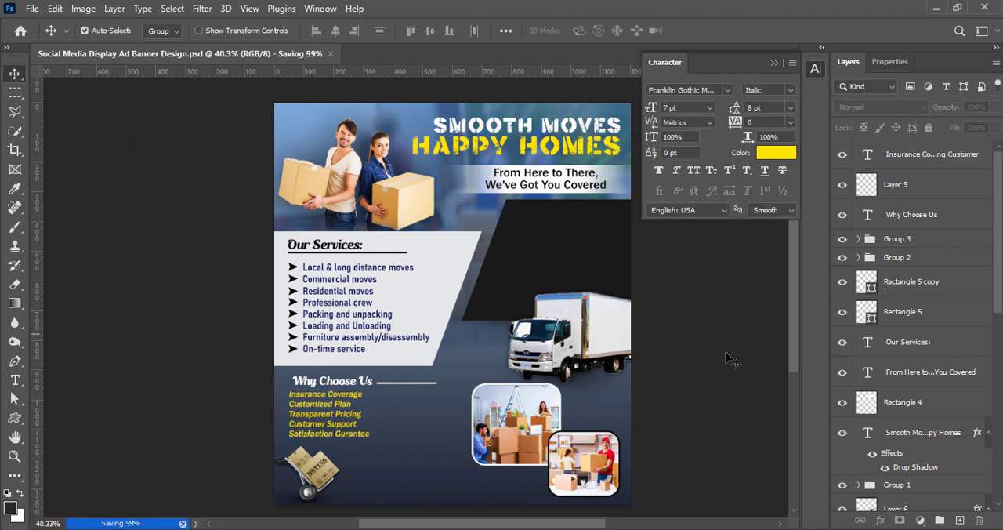
On a new layer, add right-aligned yellow text "CONTACT US" at the upper edge of the black slanted panel.
key("ctrl+shift+alt+n")
key("t")
left_click(545, 216)
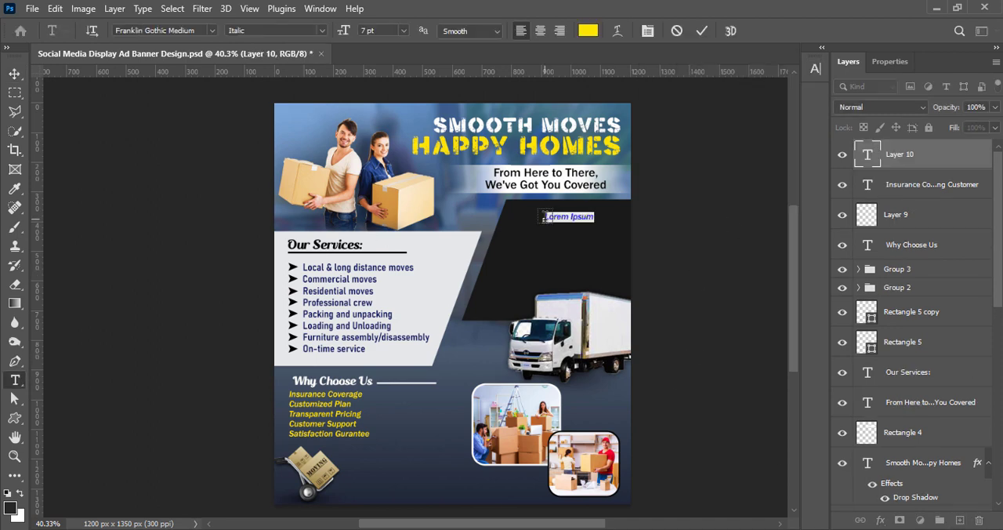
left_click(15, 74)
double_click(867, 154)
left_click(559, 31)
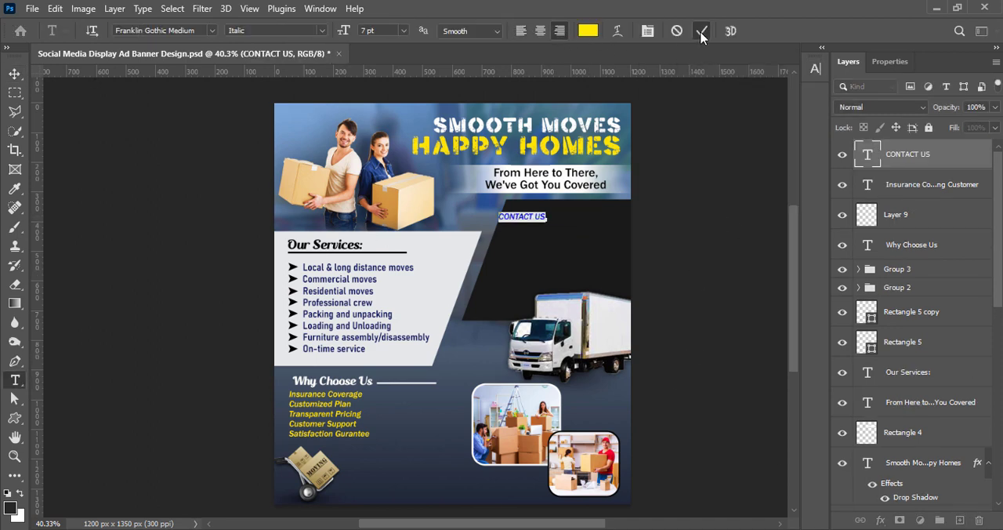
left_click(702, 31)
Format "CONTACT US" as Bahnschrift, Bold SemiCondensed, at 8 pt.
left_click(815, 69)
left_click(791, 90)
left_click(772, 104)
left_click(727, 90)
left_click(745, 163)
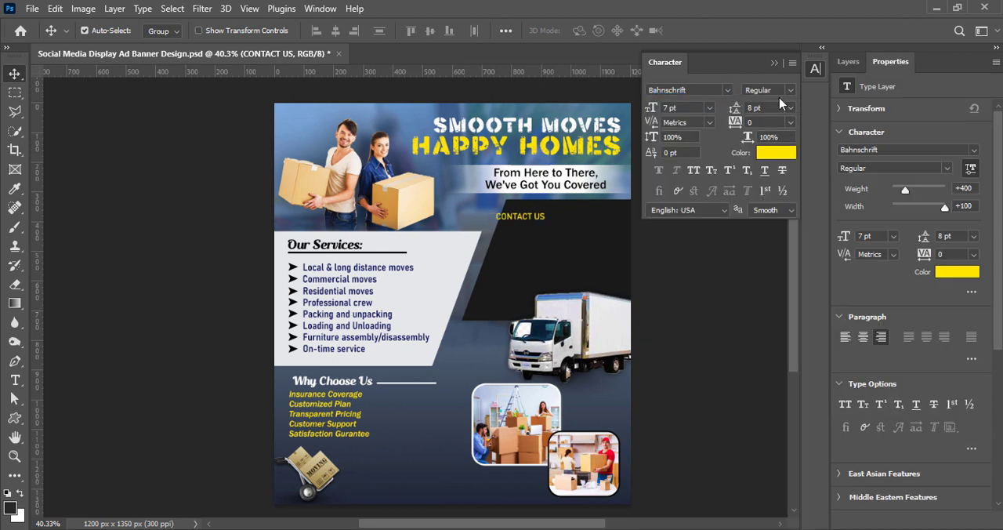
left_click(768, 90)
left_click(802, 235)
left_click(768, 91)
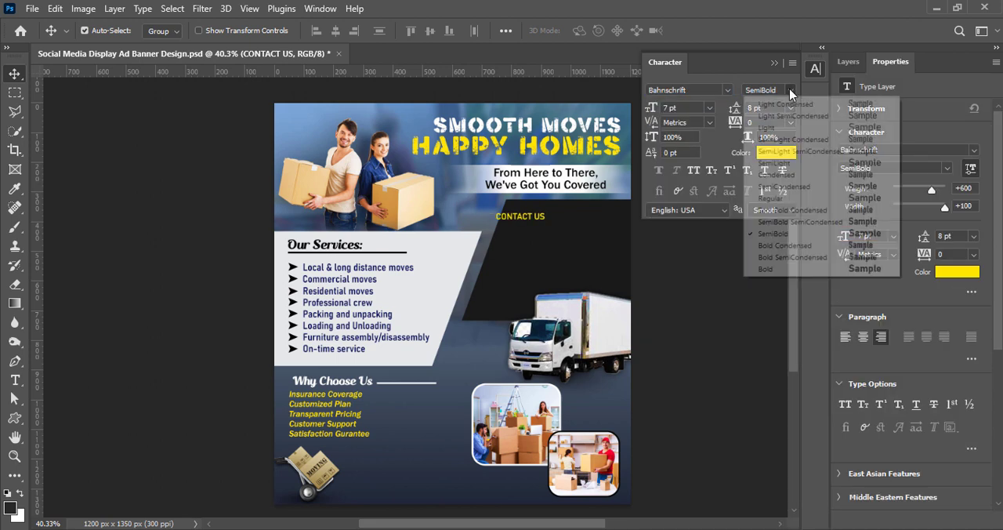
left_click(792, 222)
left_click(710, 107)
left_click(682, 154)
left_click(768, 90)
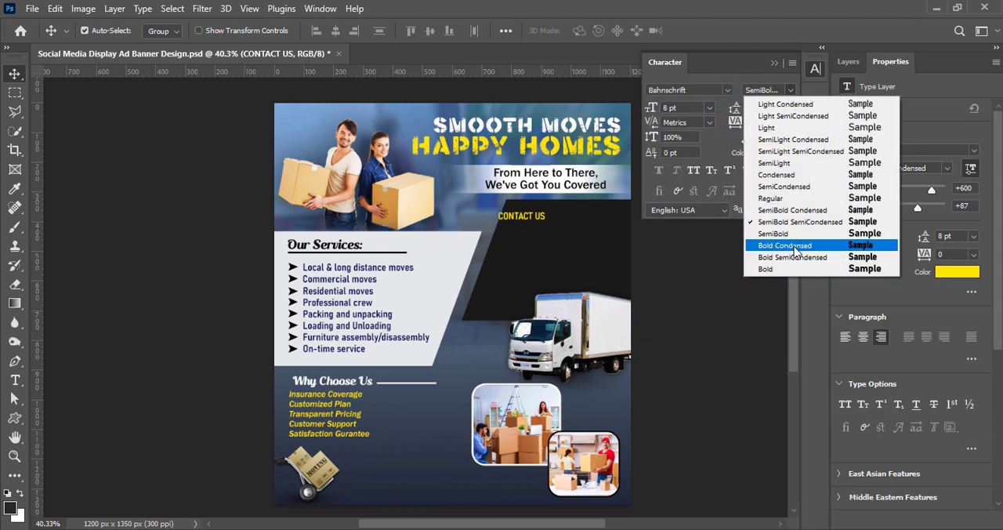
left_click(794, 263)
Place "CONTACT US" near the black panel's right edge with a duplicate below it, and set the duplicate to 10 pt Bold.
left_click_drag(528, 225, 594, 228)
key("F7")
double_click(867, 154)
left_click(710, 108)
left_click(683, 162)
left_click(790, 90)
left_click(784, 271)
left_click(702, 30)
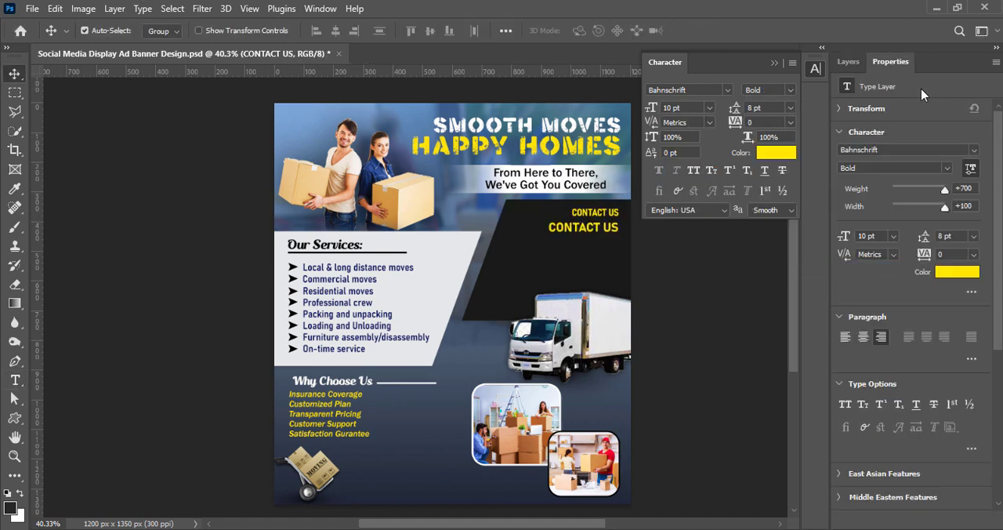
Try other fonts such as Forte on the upper "CONTACT US" line and return it to Bahnschrift.
left_click(848, 62)
double_click(868, 154)
left_click(728, 91)
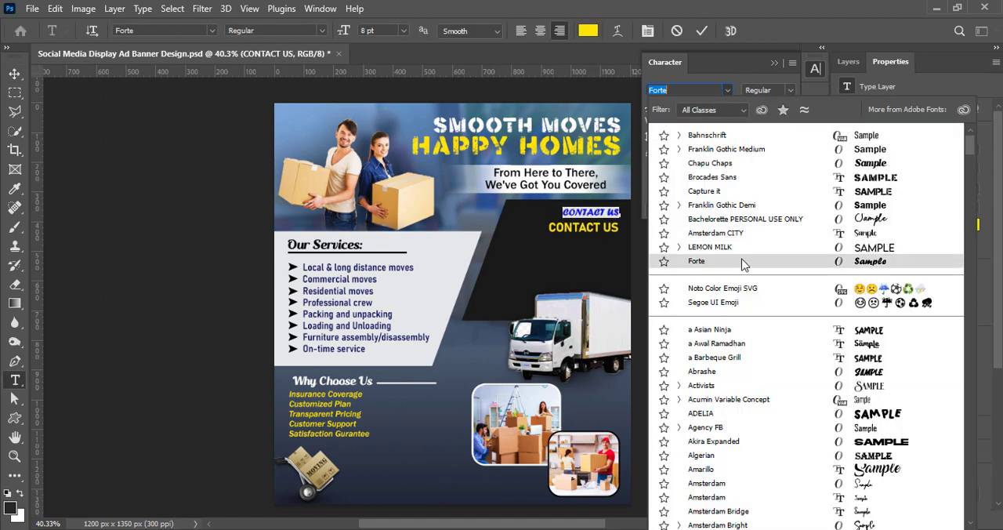
left_click(707, 135)
Turn the lower "CONTACT US" duplicate into a white line with the company's phone number, and nudge it down and left.
left_click(777, 152)
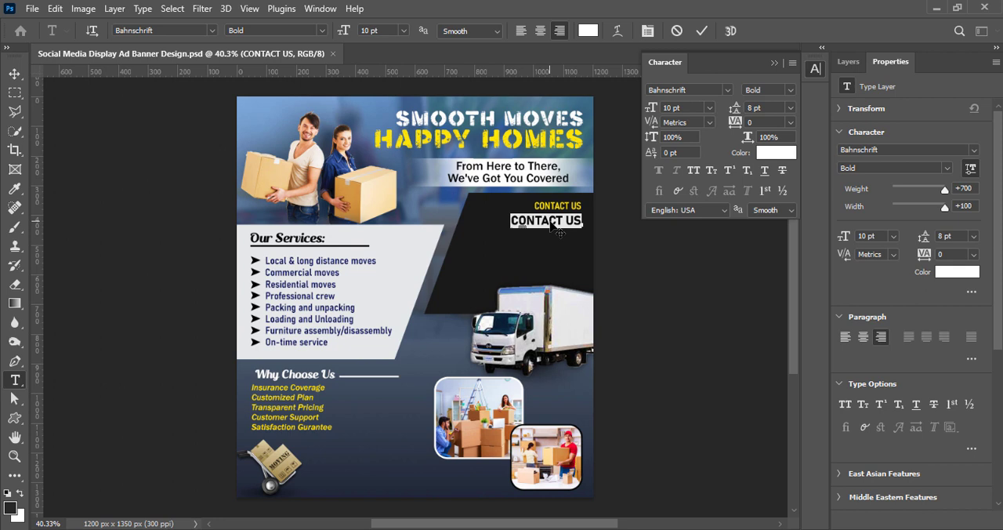
type("+00")
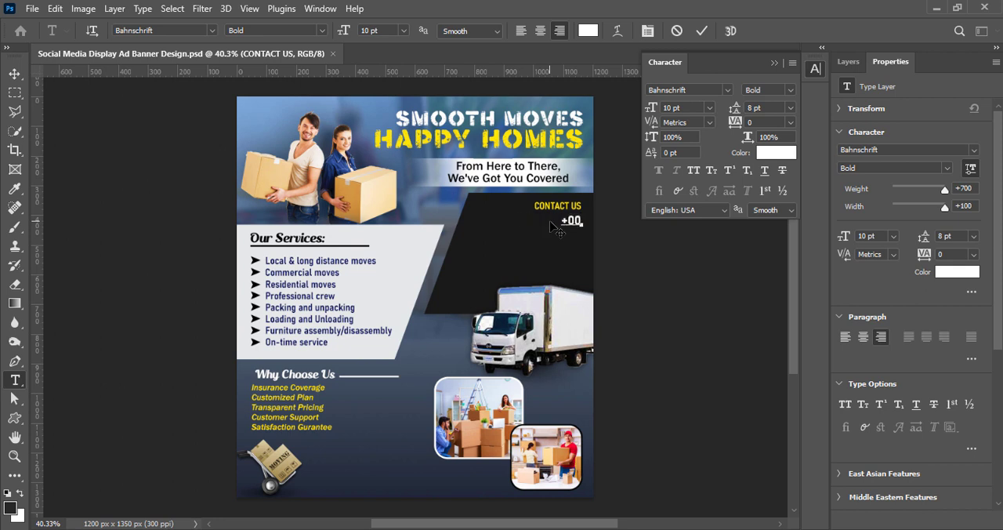
type(" 12345 67890")
left_click(702, 30)
key("v")
key("Down")
key("Down")
key("Down")
key("Down")
key("Left")
key("Left")
key("Left")
key("Left")
left_click(848, 62)
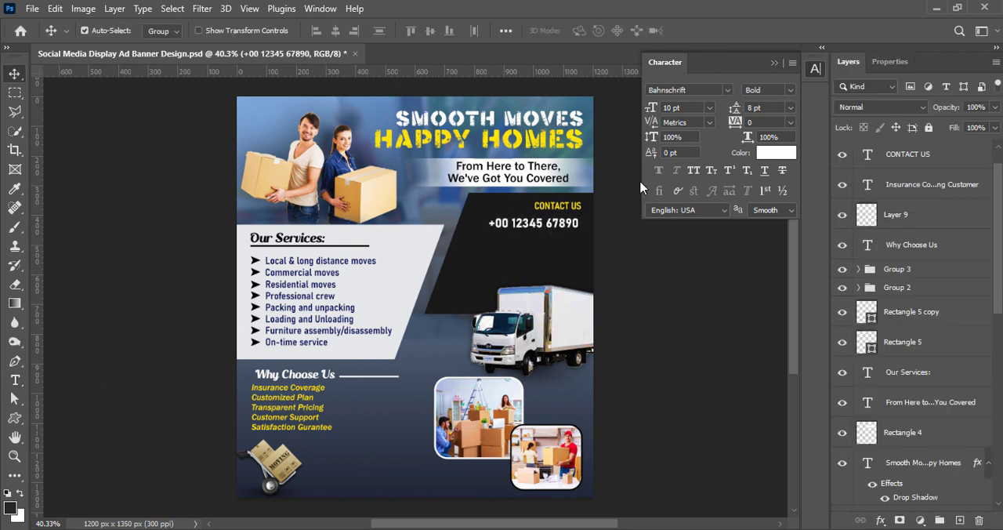
left_click_drag(547, 222, 547, 236)
double_click(548, 237)
type("www.website.com")
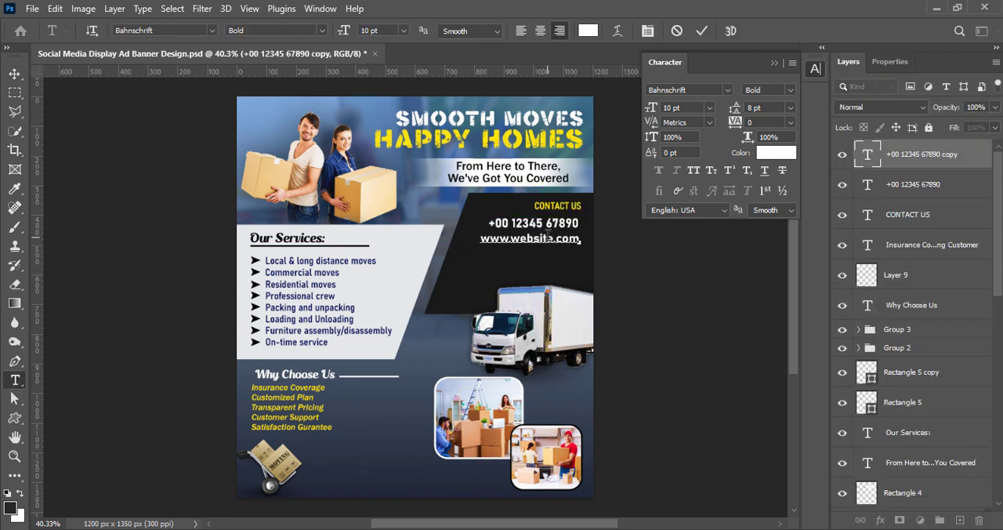
key("ctrl+Return")
double_click(548, 237)
left_click(790, 89)
left_click(709, 107)
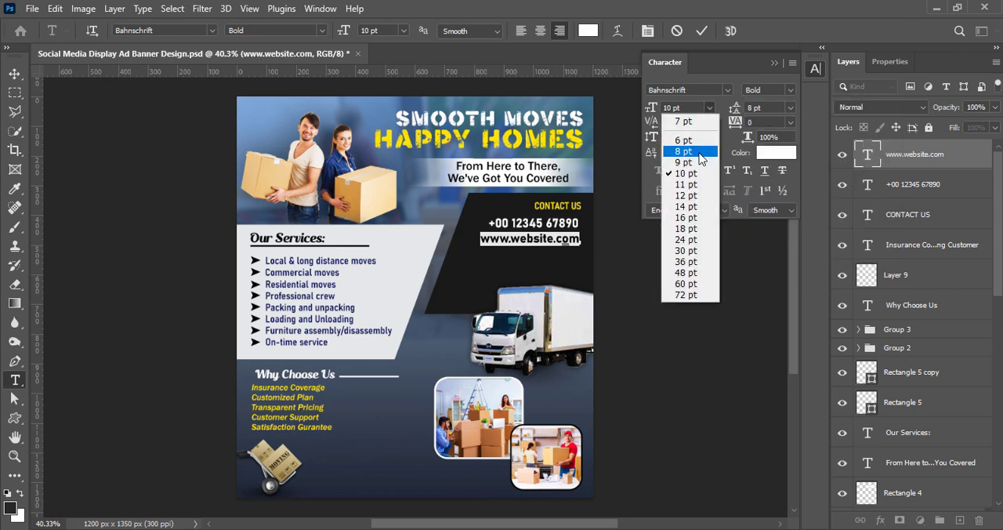
left_click(700, 152)
key("ctrl+Return")
Duplicate the website line below itself and replace the copy's text with the company's e-mail address.
left_click_drag(561, 241, 561, 255)
double_click(561, 255)
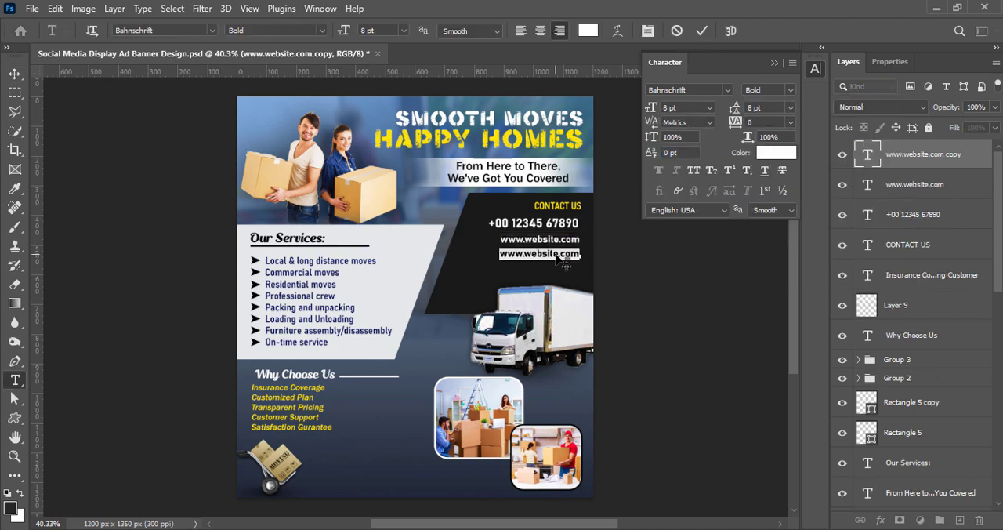
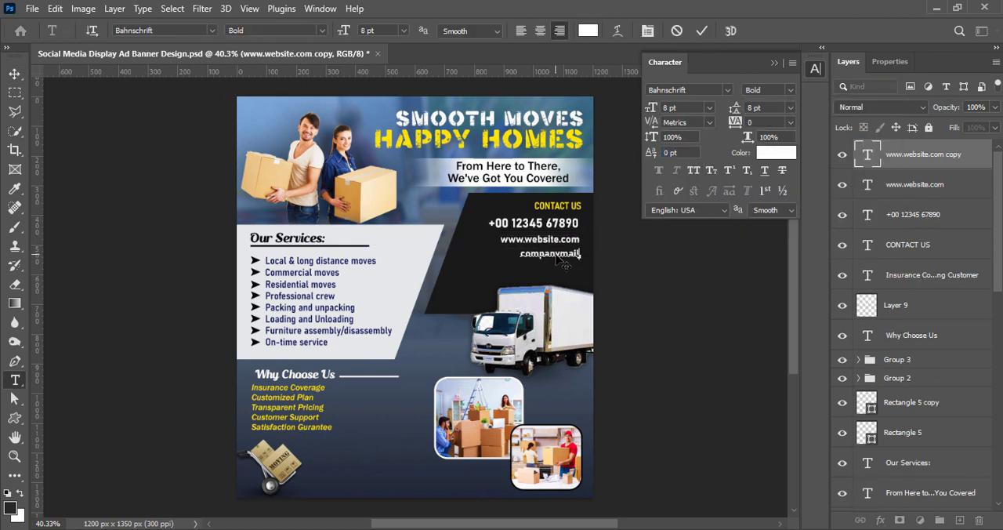
left_click(700, 424)
Reposition the contact heading, phone, website and e-mail lines so they are evenly spaced down the black panel.
key("v")
left_click_drag(556, 254, 553, 264)
mouse_move(554, 241)
left_mouse_down()
mouse_move(552, 249)
mouse_move(564, 209)
mouse_move(537, 247)
left_mouse_up()
left_click(946, 238)
left_click(725, 304)
left_click(680, 316)
Lower the opacity of the black slanted panel (Rectangle 2 copy) until the background shows through, and save.
left_click(601, 318)
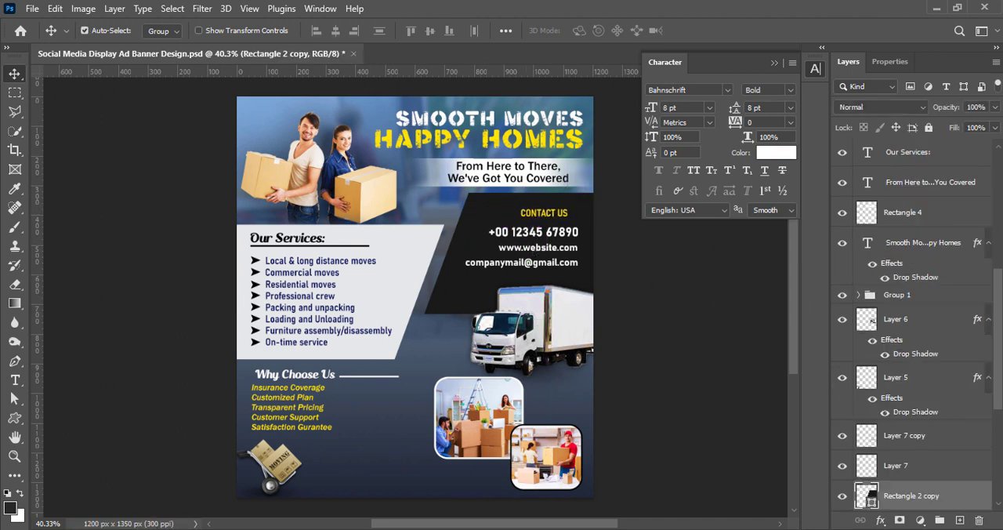
left_click_drag(995, 107, 957, 128)
left_click(670, 313)
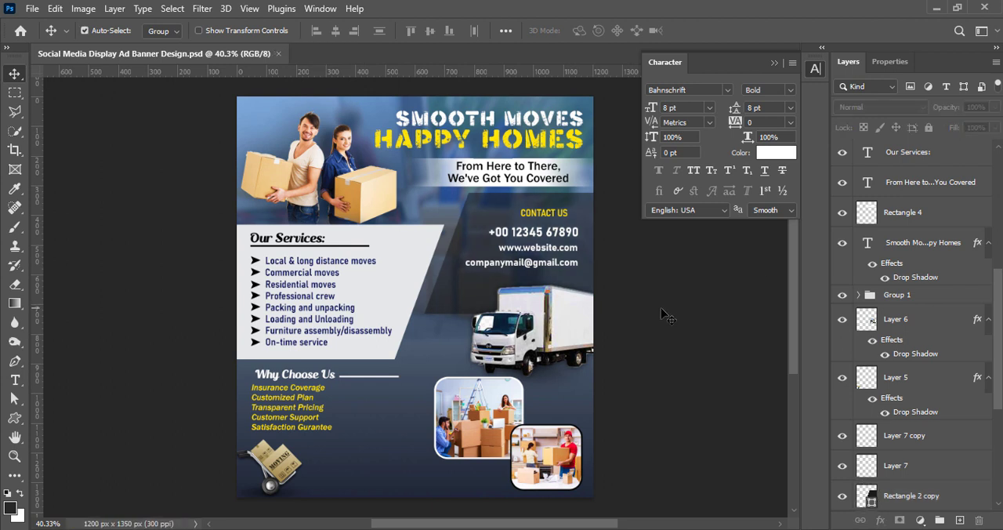
Try lowering the opacity of the white services panel (Rectangle 2) to 24%.
scroll(909, 392, "down", 1)
left_click(901, 495)
left_click_drag(995, 106, 942, 126)
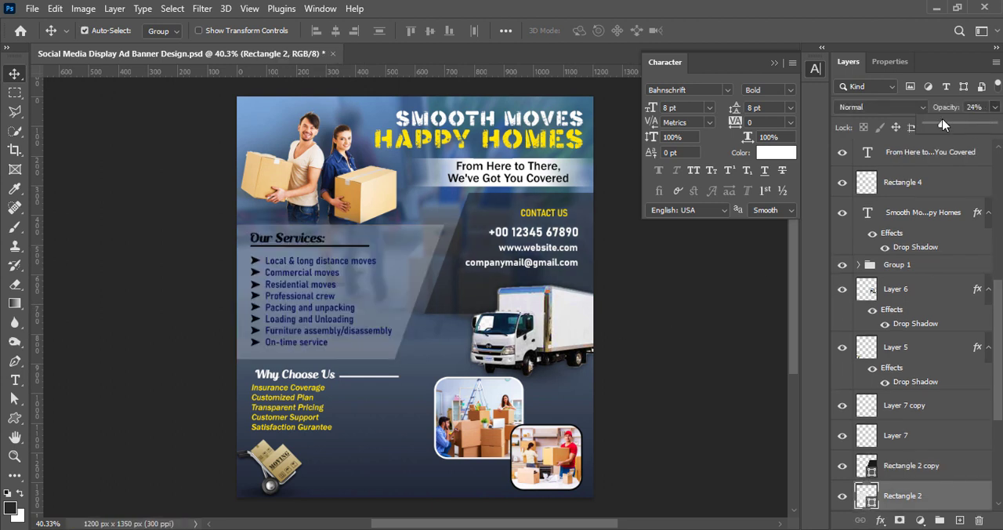
left_click(703, 249)
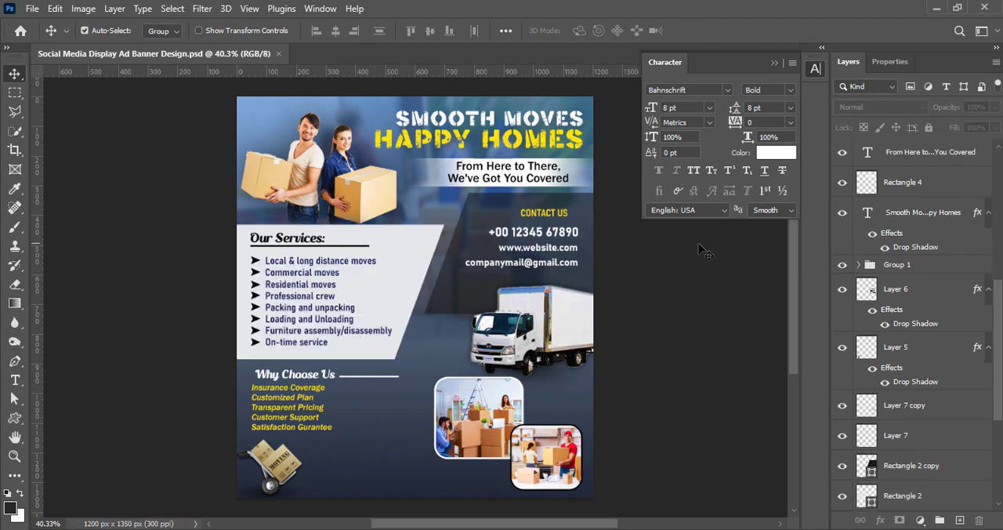
On a new layer, try centred white text "PACKING MOVING SETTING" stacked on three lines beside the hand truck.
left_click(960, 520)
key("t")
left_click(367, 433)
left_click(540, 32)
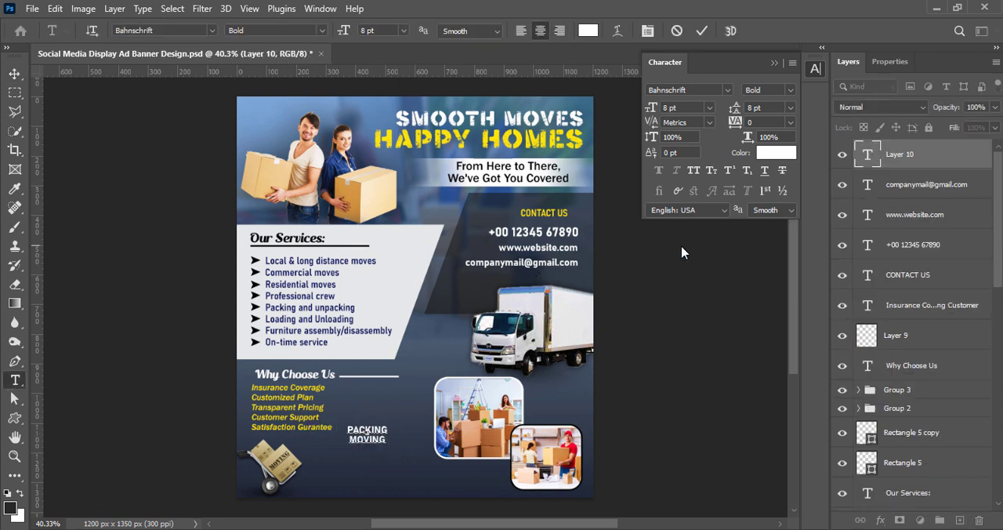
left_click(702, 31)
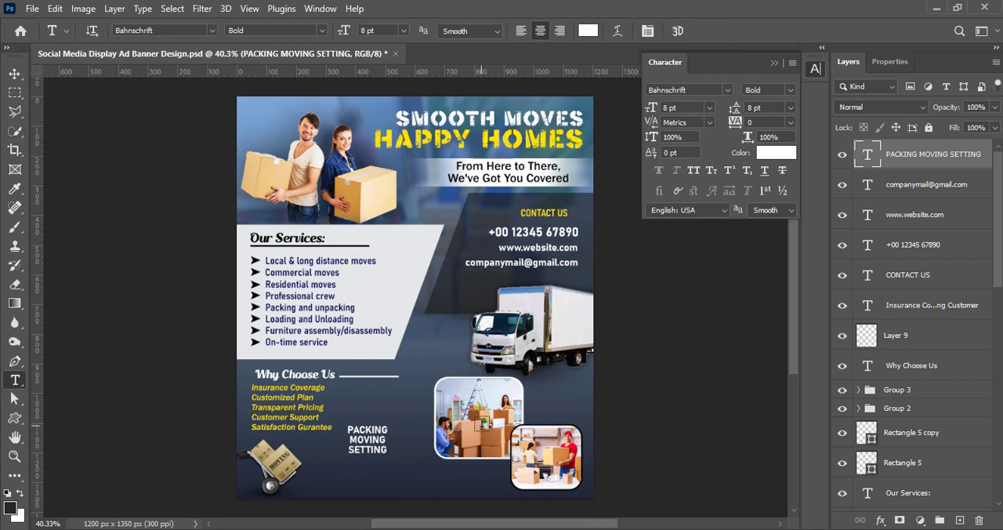
key("ctrl+z")
Add the centred white tagline "PACKING,MOVING,SETTING - We Do It all" between the hand truck and the photos.
left_click(329, 450)
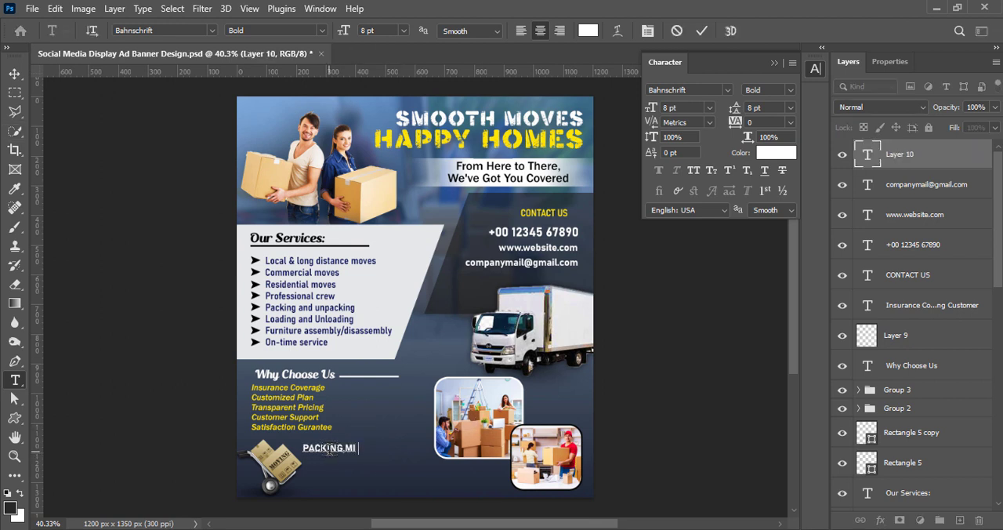
type("PACKING MOVING SETTING - We Do It all")
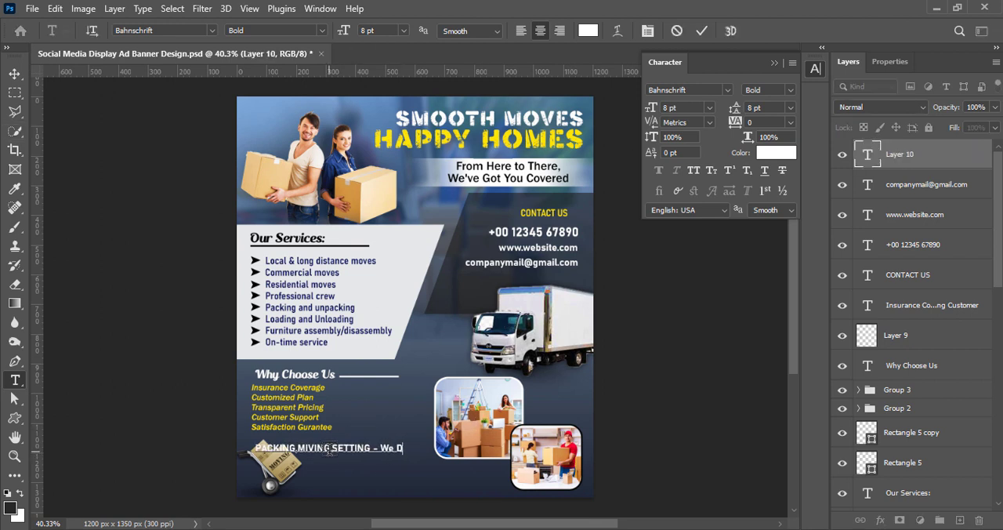
left_click(702, 31)
key("v")
left_click_drag(328, 450, 371, 457)
key("t")
left_click(352, 465)
key("BackSpace")
type("O")
left_click(702, 30)
key("v")
Break the tagline before "- We Do It all" so it runs over two centred lines.
double_click(412, 465)
left_click(432, 463)
key("Return")
left_click(376, 513)
Set the "PACKING,MOVING,SETTING" line of the tagline in the Malvie Trial font, keeping it white.
double_click(371, 456)
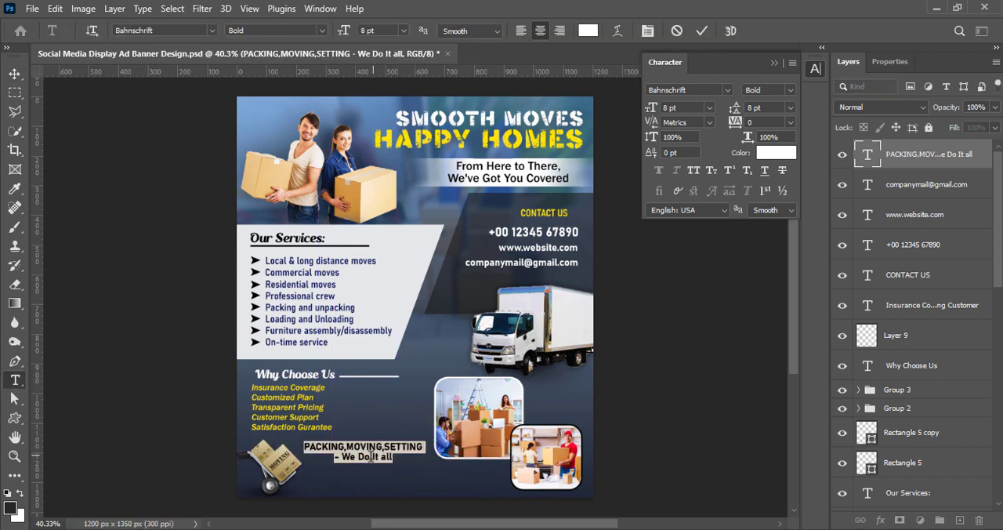
left_click(727, 89)
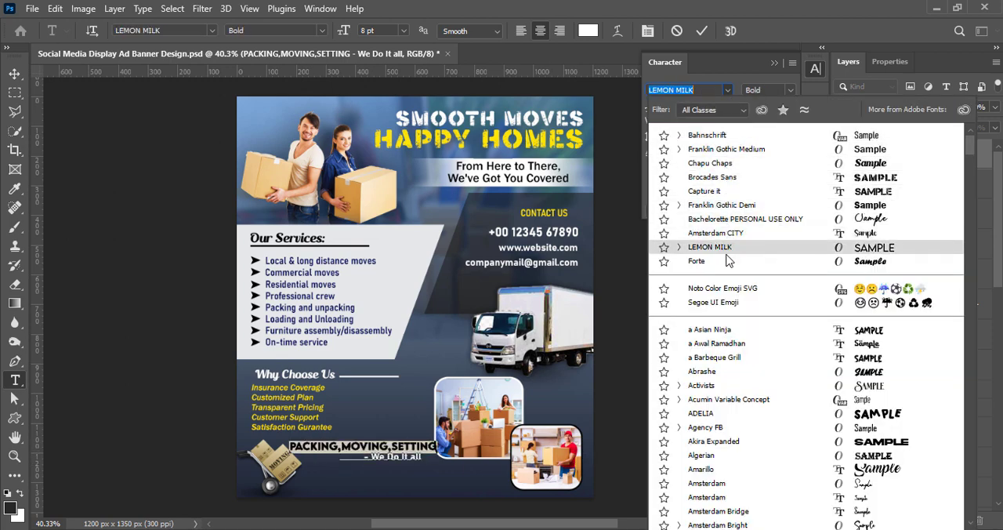
scroll(739, 479, "down", 6)
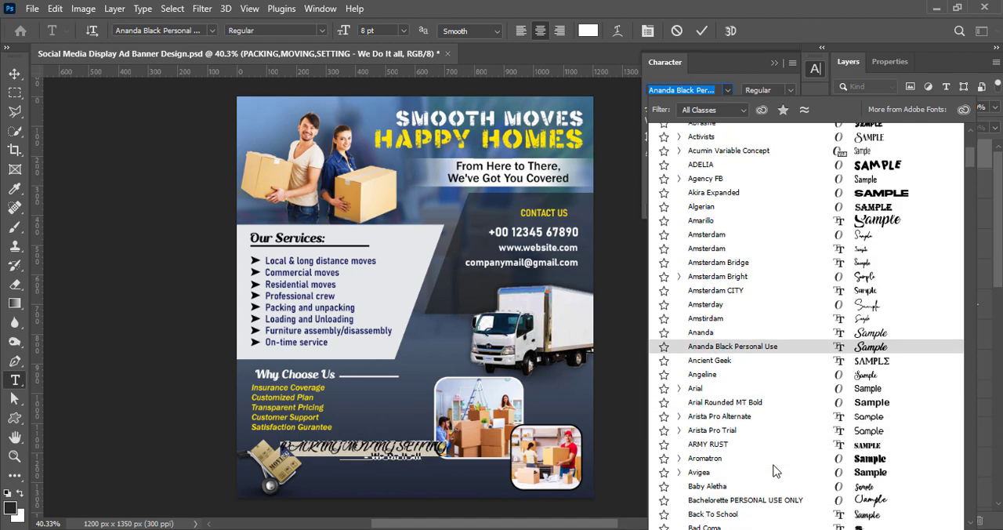
scroll(773, 471, "down", 5)
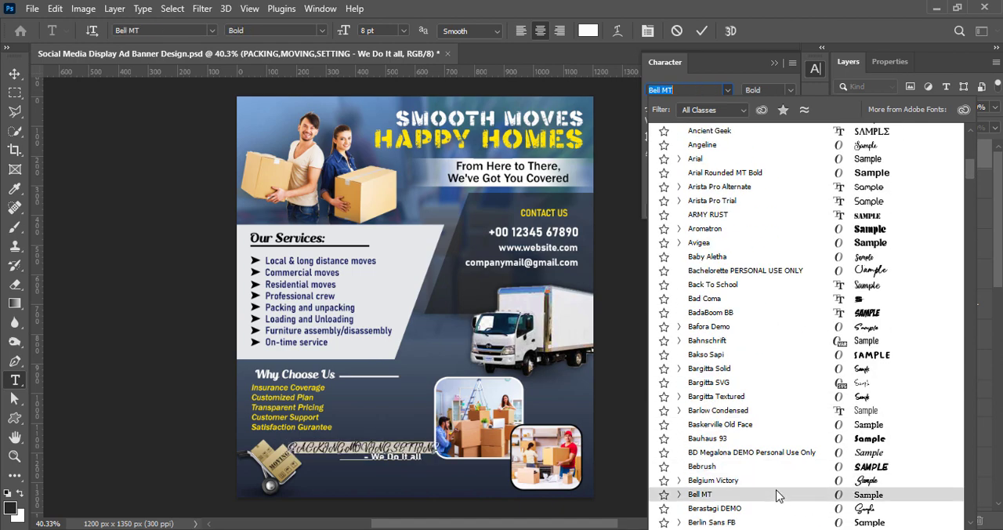
scroll(779, 494, "down", 12)
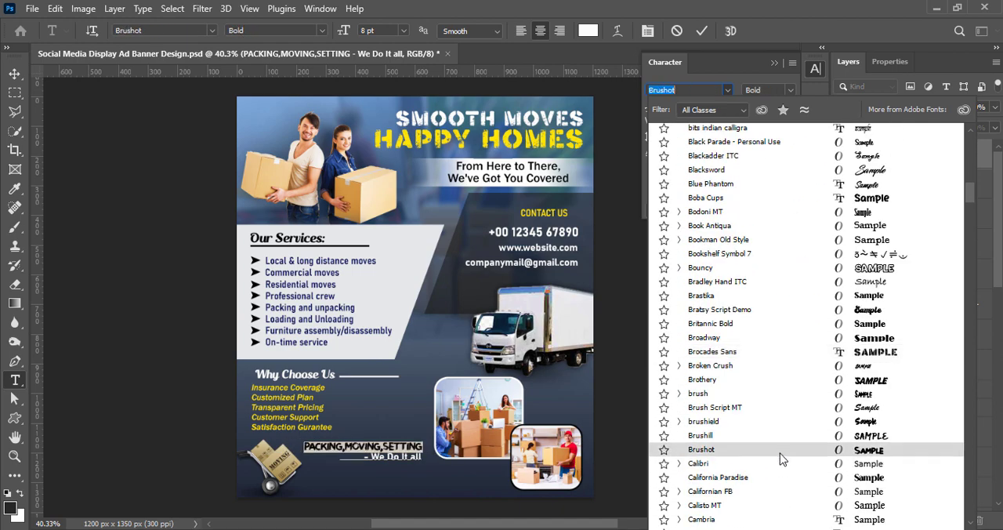
scroll(781, 459, "down", 9)
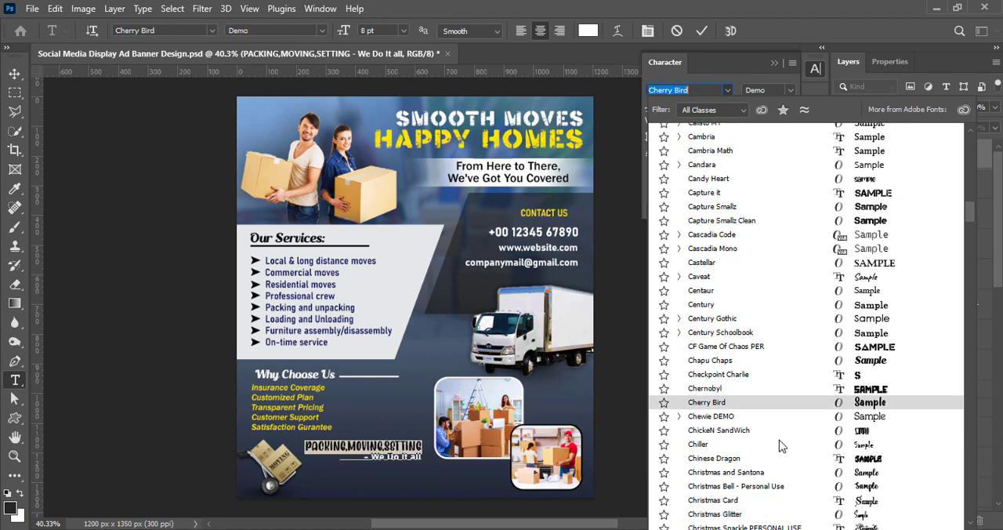
scroll(781, 446, "down", 7)
scroll(790, 358, "down", 20)
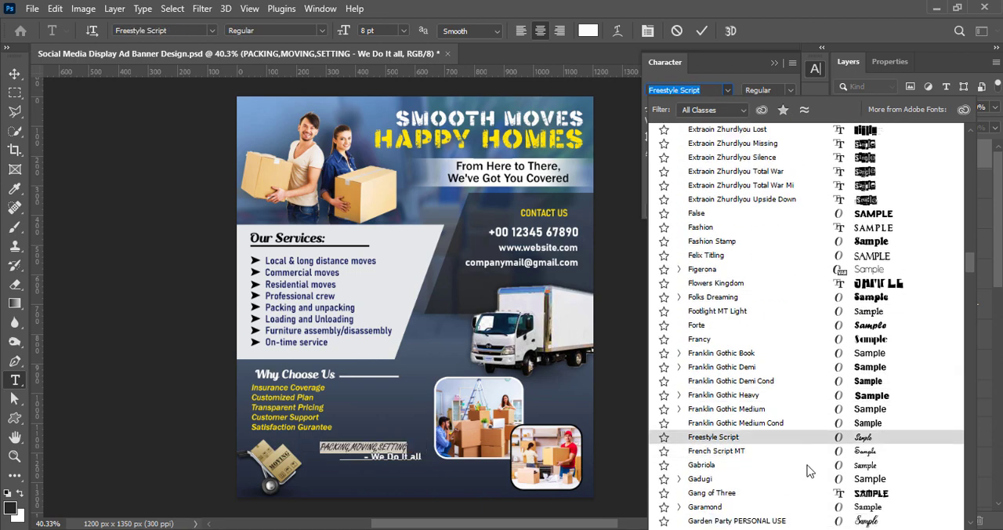
scroll(807, 494, "down", 9)
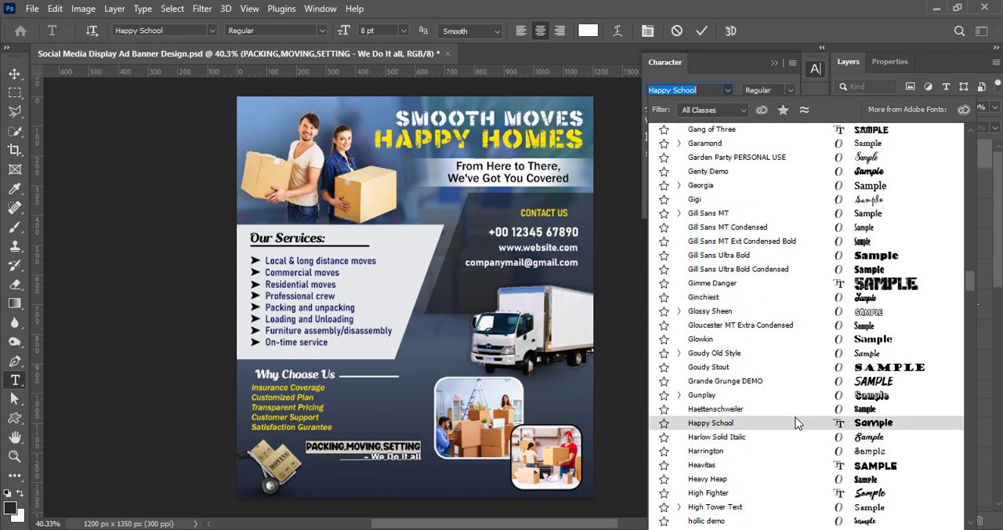
scroll(810, 493, "down", 7)
scroll(809, 481, "down", 7)
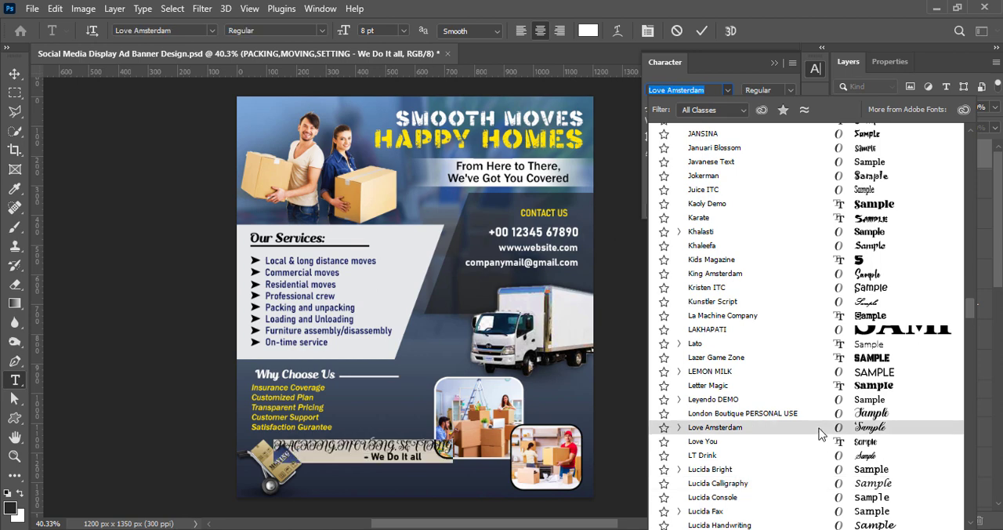
scroll(818, 486, "down", 3)
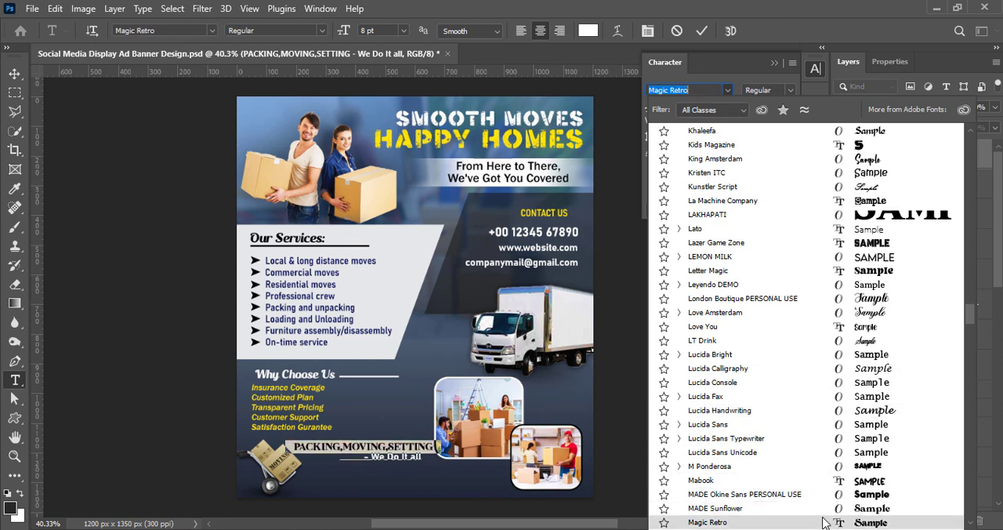
scroll(819, 498, "down", 4)
left_click(791, 453)
left_click(776, 152)
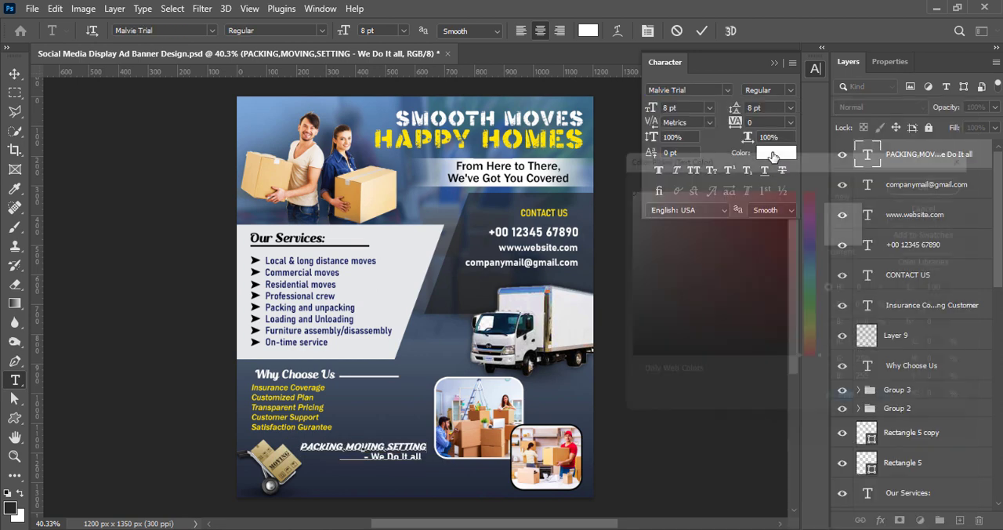
left_click(946, 176)
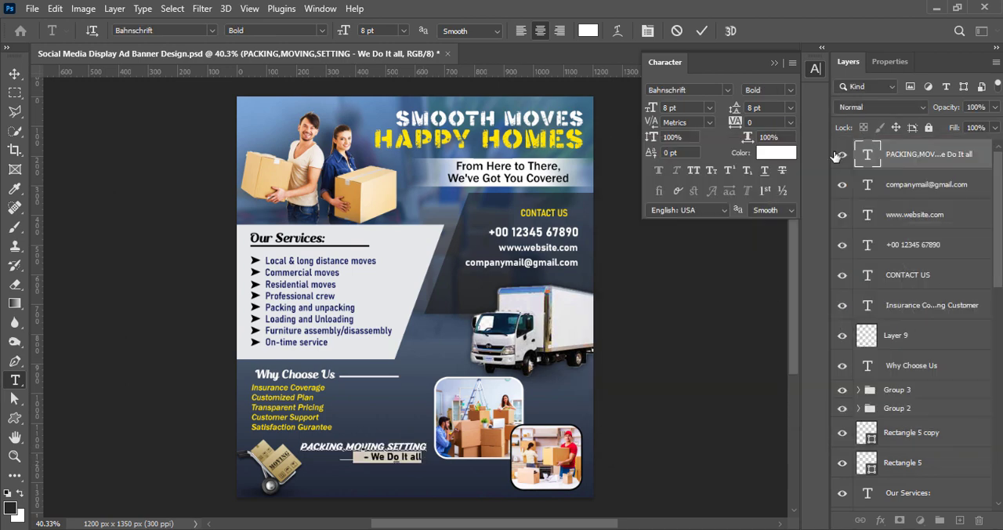
Set the "- We Do It all" line of the tagline in Franklin Gothic Demi and colour it orange ffa200.
left_click(727, 90)
left_click(733, 200)
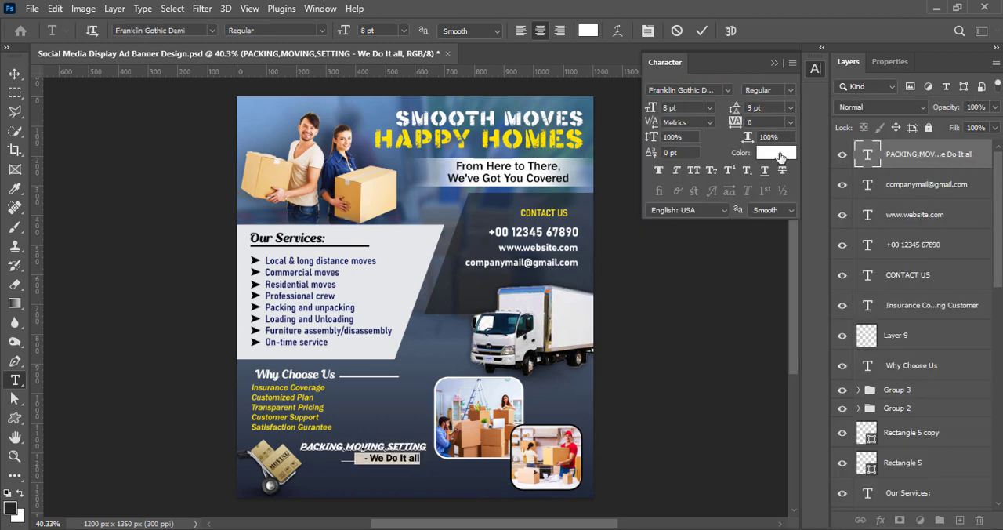
left_click(588, 30)
type("ffa200")
left_click(947, 175)
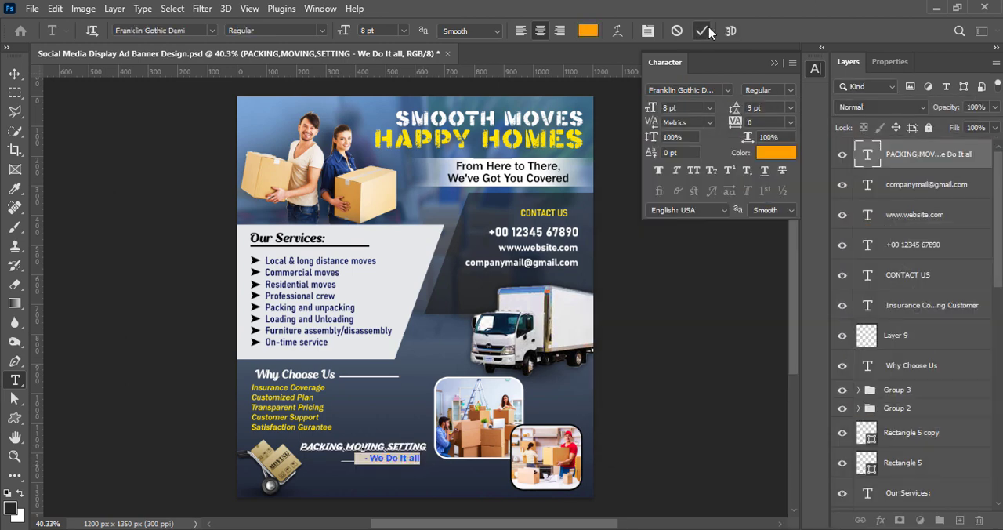
key("ctrl+Return")
key("v")
double_click(407, 466)
triple_click(392, 459)
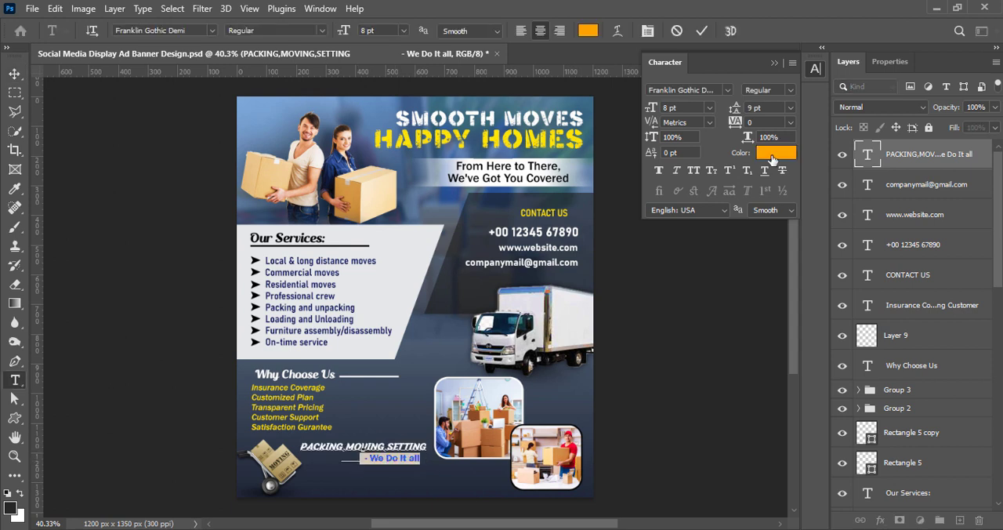
left_click(704, 29)
Scale the two-line tagline up to about 104%.
key("v")
key("ctrl+t")
left_click_drag(299, 441, 295, 440)
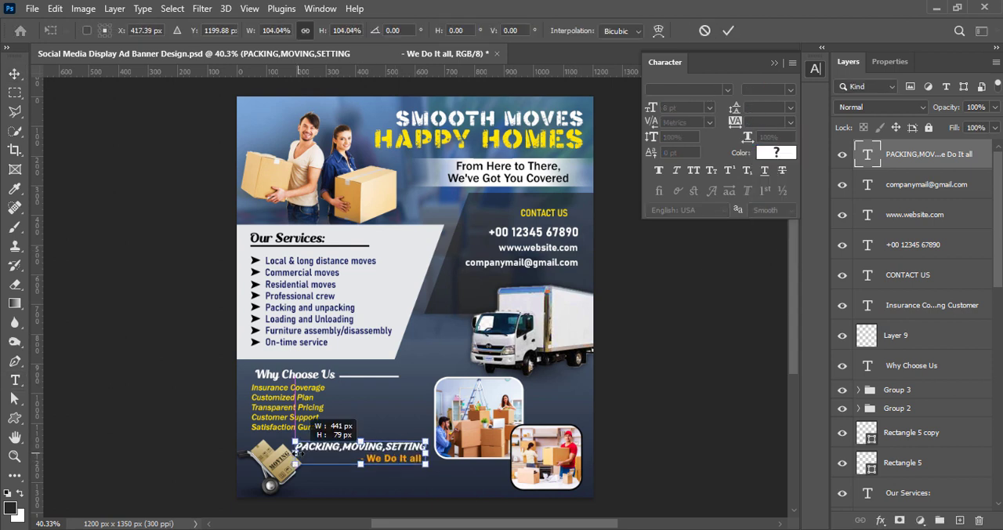
key("Return")
left_click(718, 331, "ctrl")
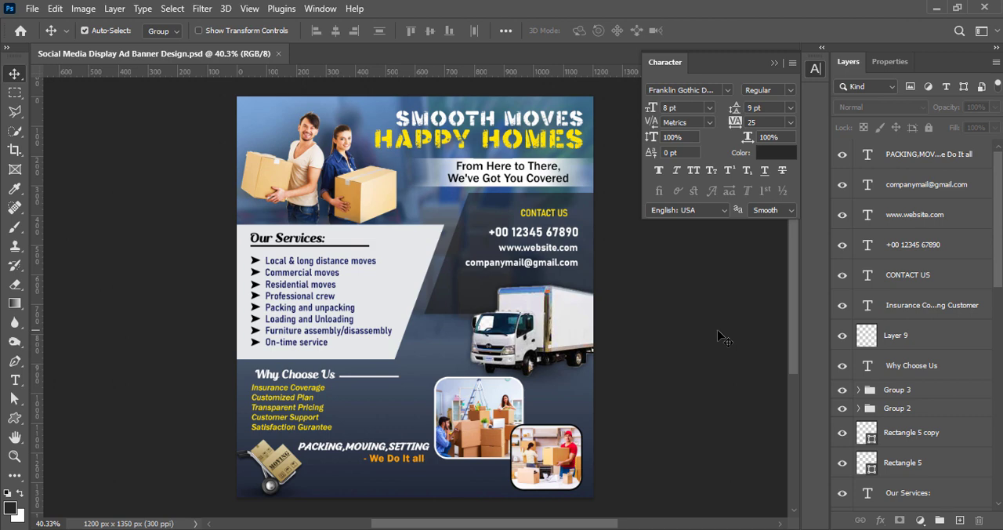
On a new layer, add the text "Taking the Stress Out of Your Move" below the two-line tagline.
left_click(960, 521)
left_click(15, 380)
left_click(343, 477)
type("Taking the Stress Out of Your Move")
left_click(703, 32)
key("v")
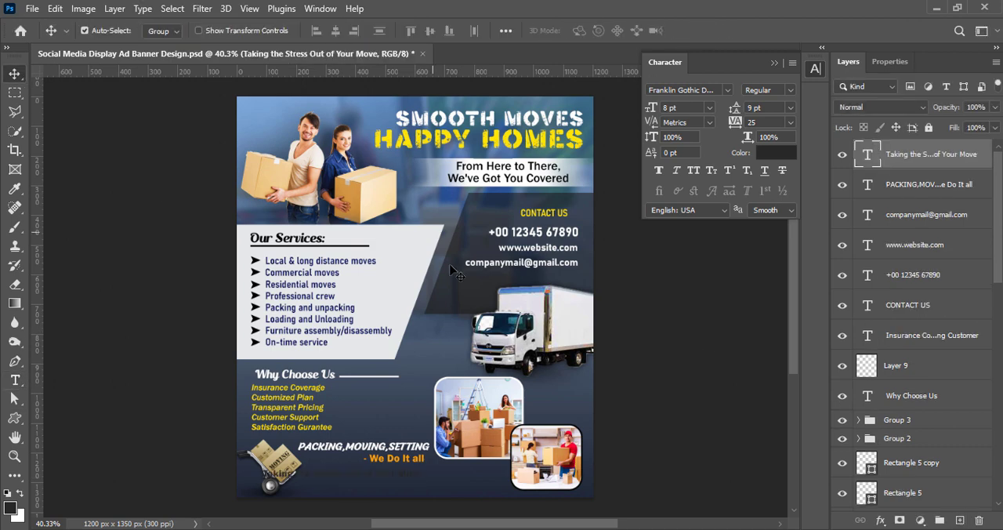
Shift the "Taking the Stress Out of Your Move" line to the right and colour it white.
left_click_drag(343, 477, 418, 476)
double_click(419, 477)
triple_click(418, 477)
left_click(776, 153)
left_click_drag(690, 205, 615, 180)
left_click(949, 175)
Try the Abrashe font at 9 pt on the "Taking the Stress Out of Your Move" line.
left_click(728, 90)
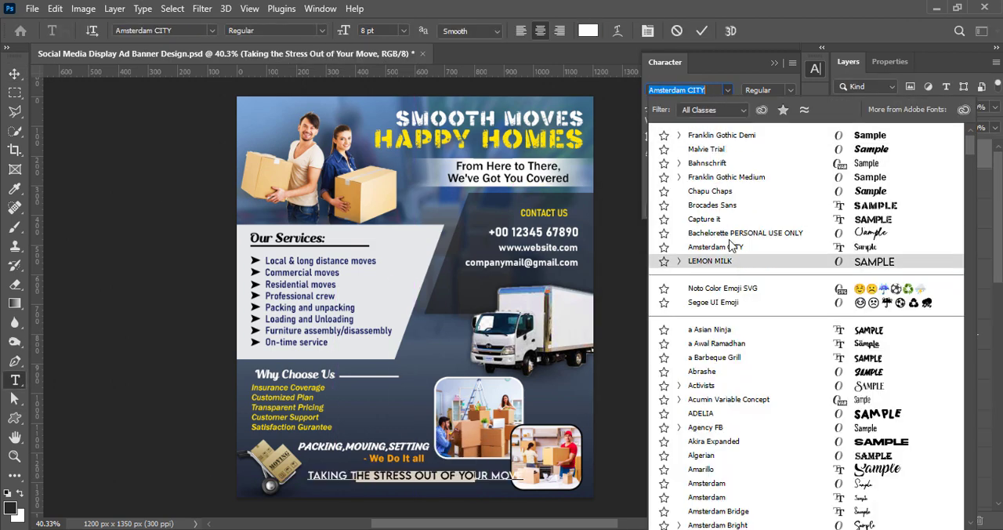
scroll(759, 235, "down", 3)
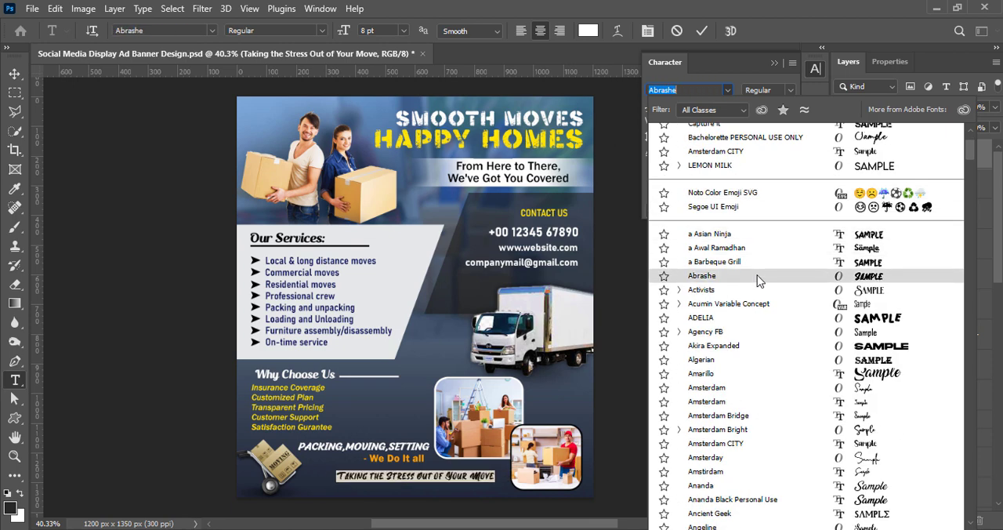
left_click(755, 278)
left_click(709, 108)
left_click(702, 174)
left_click(702, 31)
key("v")
left_click_drag(482, 477, 342, 459)
double_click(470, 477)
left_click(709, 107)
left_click(690, 163)
left_click(703, 31)
Increase the line spacing of "- We Do It all" slightly so it sits lower under the first tagline line.
double_click(407, 458)
left_click(791, 107)
left_click(769, 173)
left_click(702, 31)
key("v")
left_click(656, 353)
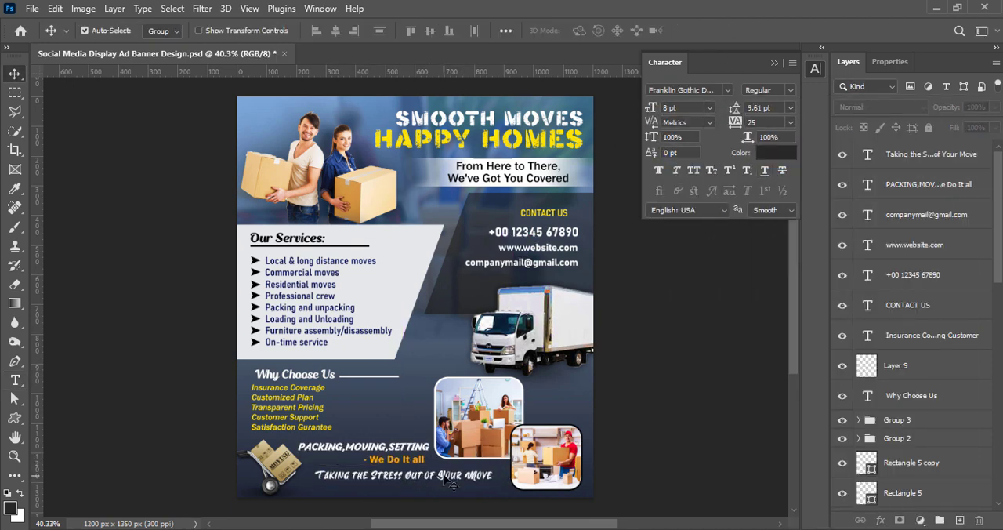
Set "Taking the Stress Out of Your Move" in Bahnschrift SemiBold SemiCondensed at 10 pt.
double_click(444, 475)
left_click(728, 90)
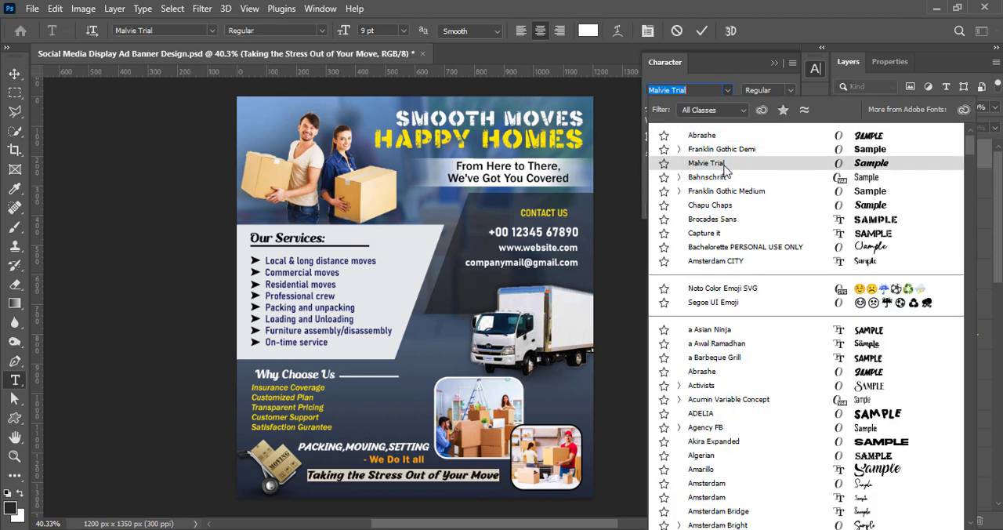
left_click(707, 178)
left_click(790, 90)
left_click(784, 226)
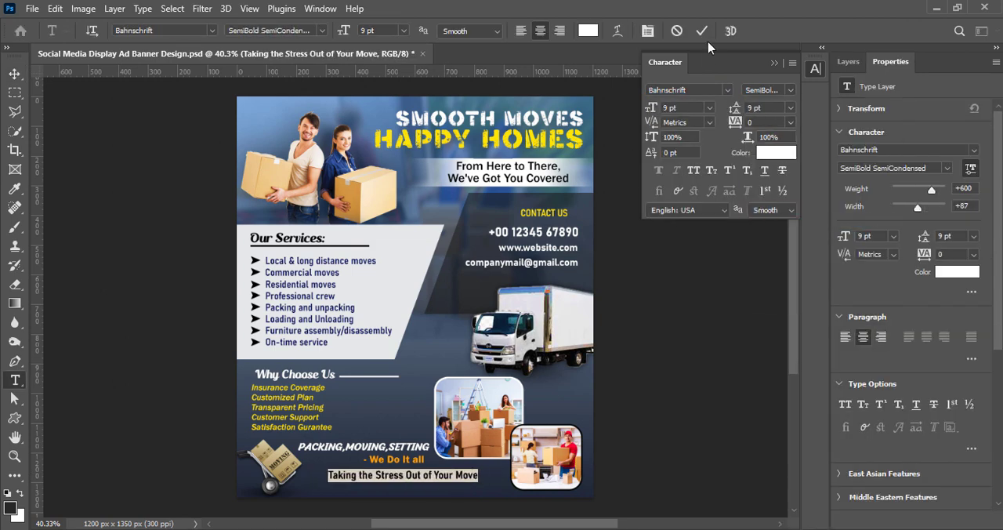
left_click(709, 107)
left_click(689, 163)
left_click(702, 31)
key("v")
left_click(700, 323)
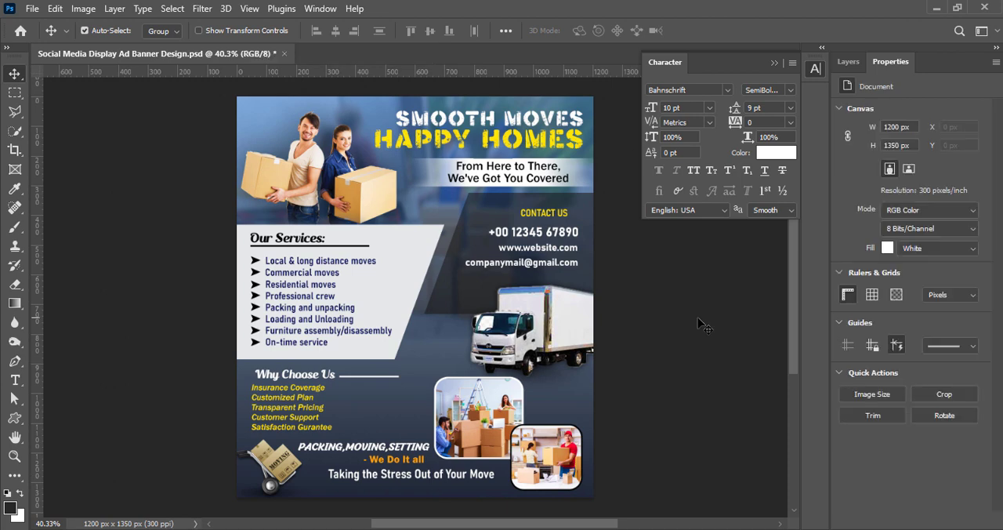
Scale the photo group (Group 1) down slightly to free space beside the tagline.
left_click(848, 62)
scroll(918, 340, "down", 5)
left_click(901, 340)
key("ctrl+t")
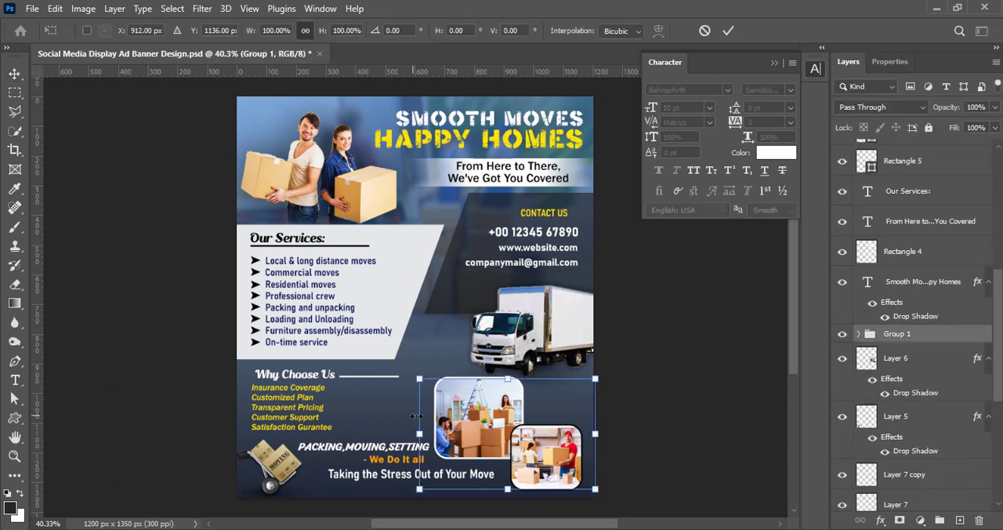
left_click_drag(421, 433, 434, 434)
left_click(732, 33)
Scale the upper photo with its frame (Layer 3 and Rectangle 3) to about 92% and move it up slightly.
left_click(859, 335)
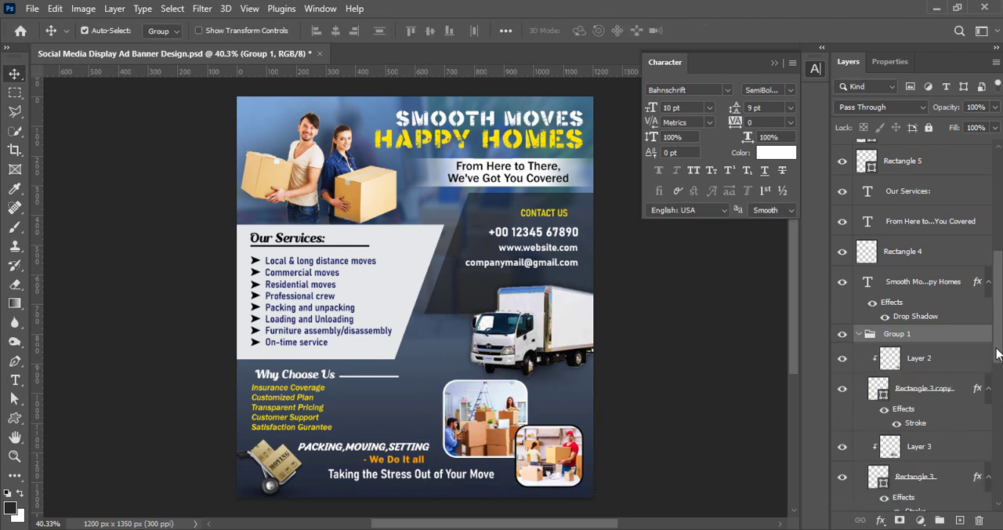
left_click_drag(998, 351, 998, 376)
left_click(923, 386)
left_click(918, 362)
key("ctrl+t")
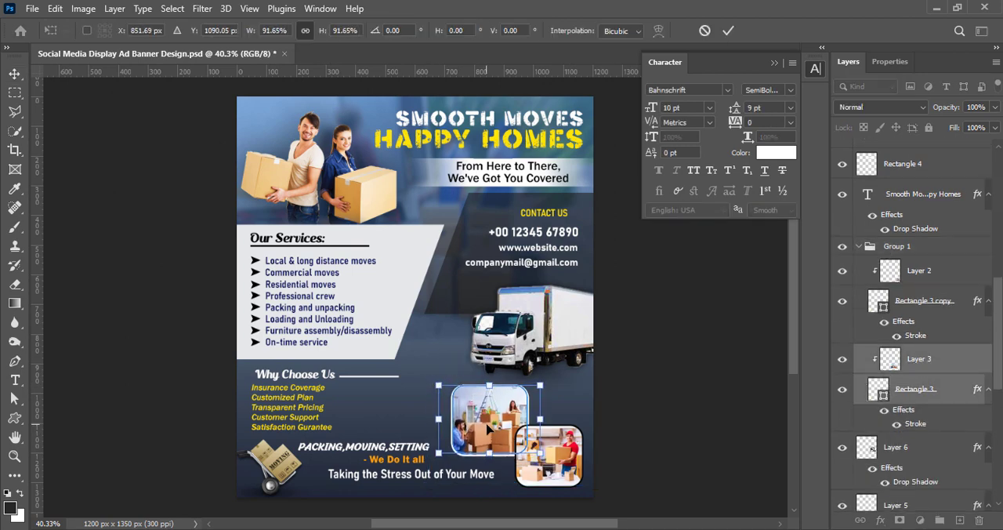
key("Return")
left_click(659, 373)
Shrink the lower photo with its frame (Layer 2 and Rectangle 3 copy) slightly and nudge the PACKING,MOVING,SETTING tagline to the right.
left_click(910, 274)
key("ctrl+t")
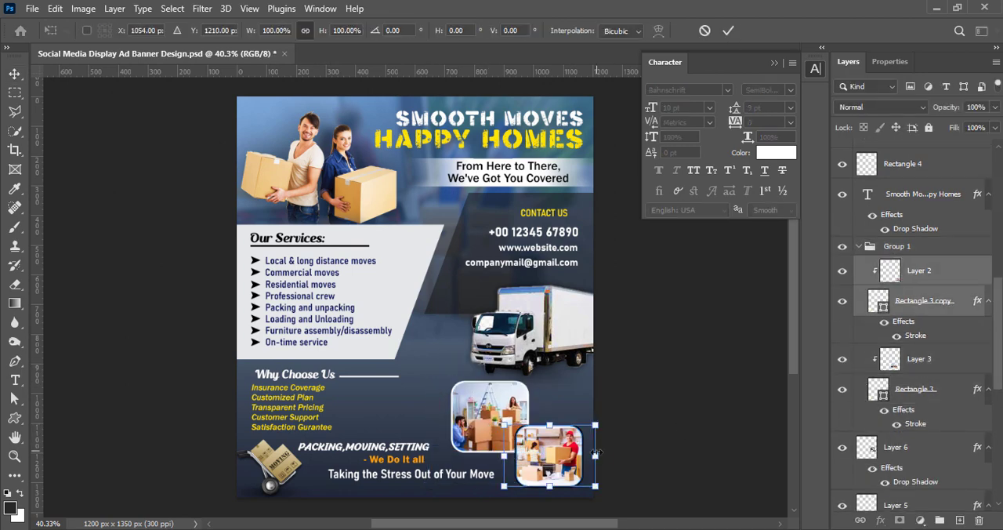
key("Return")
left_click(702, 344)
left_click(409, 455)
left_click_drag(408, 453, 411, 453)
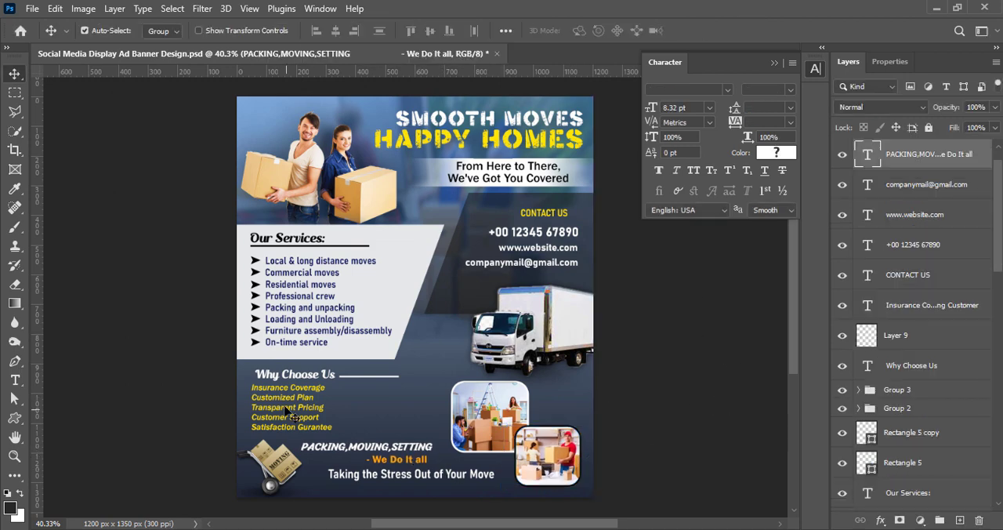
Move "Customer Support" and "Satisfaction Gurantee" out of the Why Choose Us list into a second text column on its right.
double_click(293, 417)
left_click_drag(252, 418, 343, 438)
key("ctrl+c")
key("BackSpace")
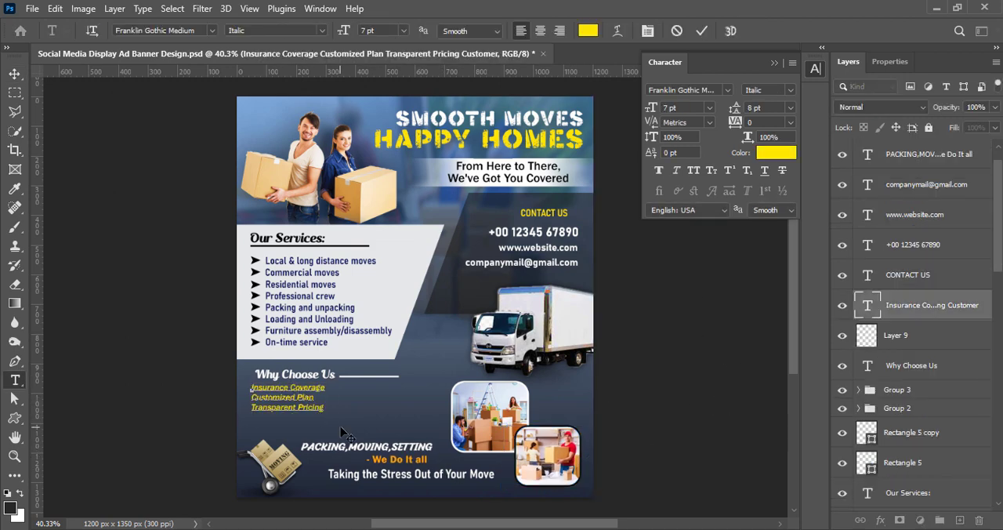
left_click(701, 31)
key("v")
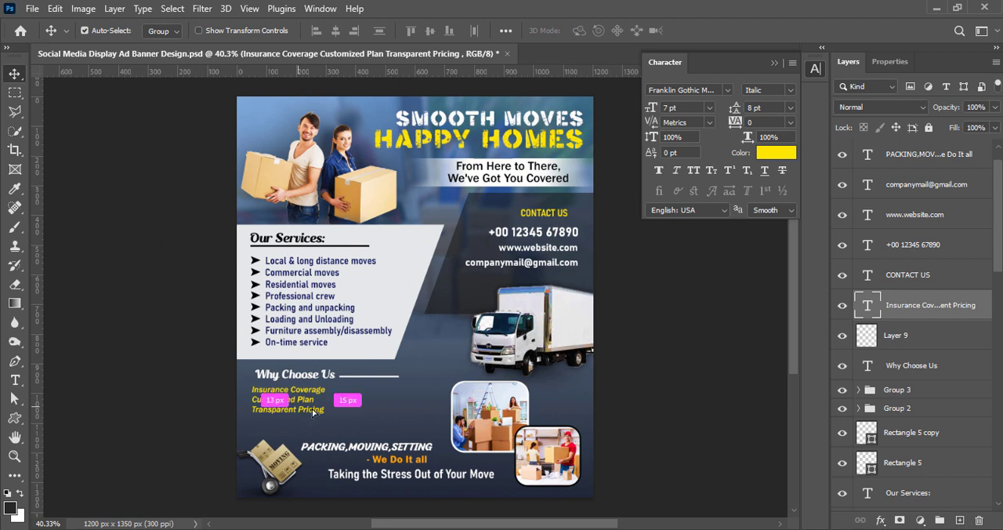
key("ctrl+v")
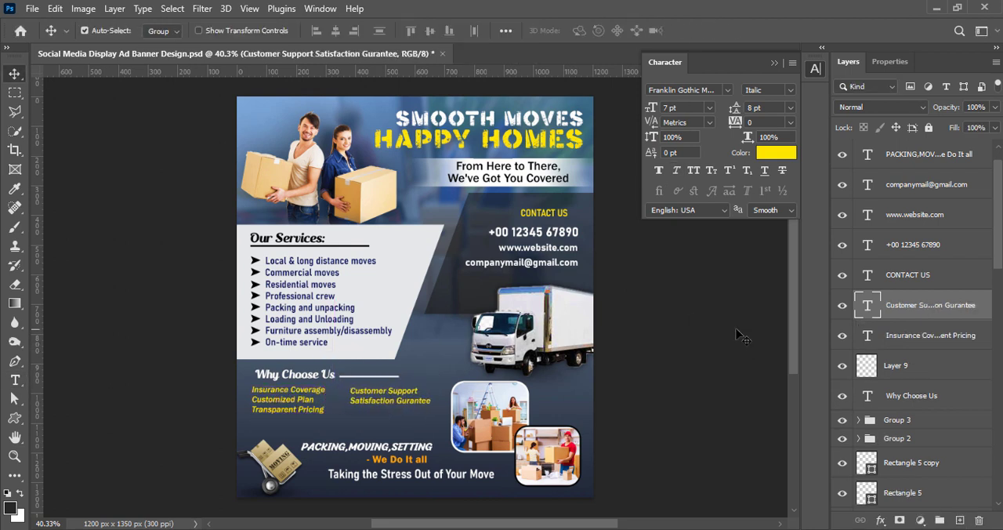
left_click(701, 325)
Move the PACKING,MOVING,SETTING tagline and the "Taking the Stress Out of Your Move" line up slightly.
left_click_drag(361, 446, 364, 442)
left_click_drag(398, 474, 398, 471)
left_click(646, 345)
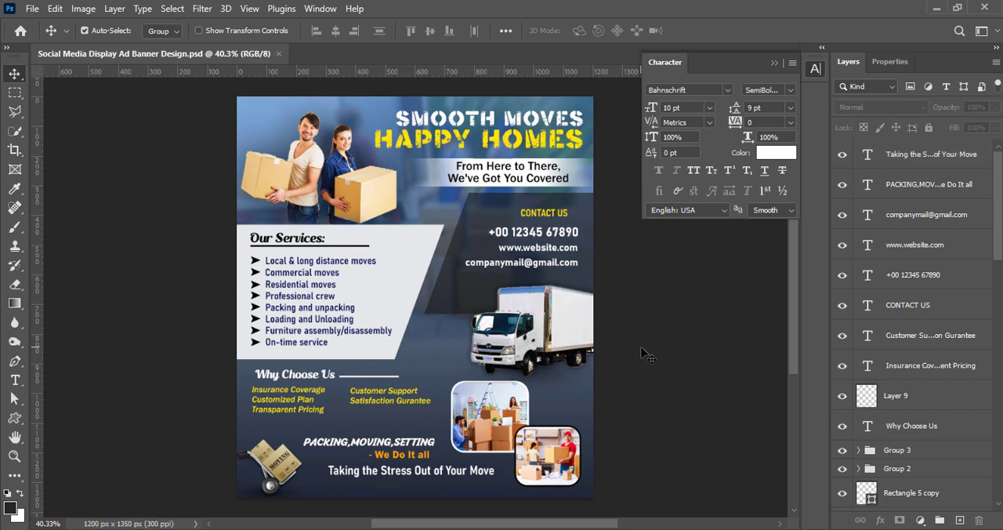
Add the line "Secure Storage Solution" above "Customer Support" in the second Why Choose Us column.
double_click(376, 396)
left_click(352, 391)
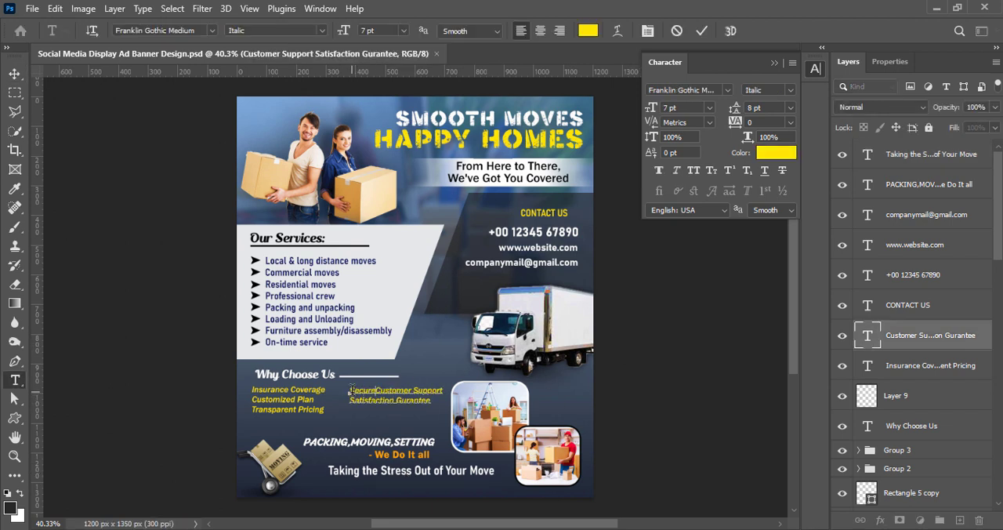
key("Return")
left_click(701, 31)
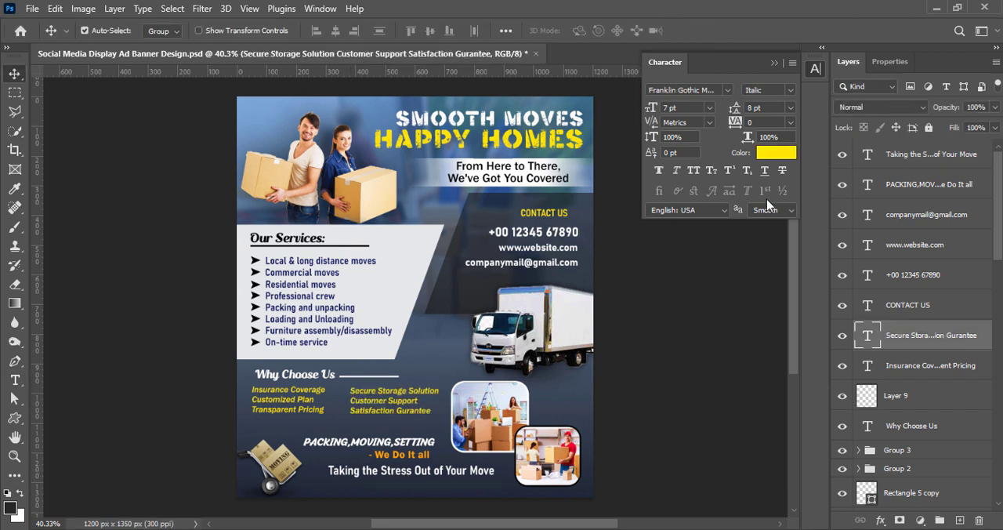
Group the two Why Choose Us list text layers together.
left_click(686, 309)
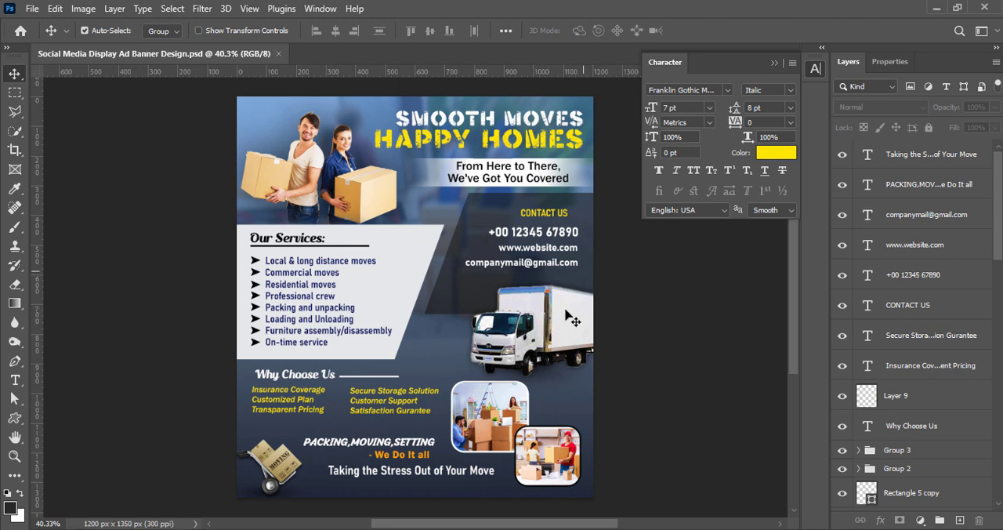
left_click(924, 368)
left_click(918, 337, "shift")
key("ctrl+g")
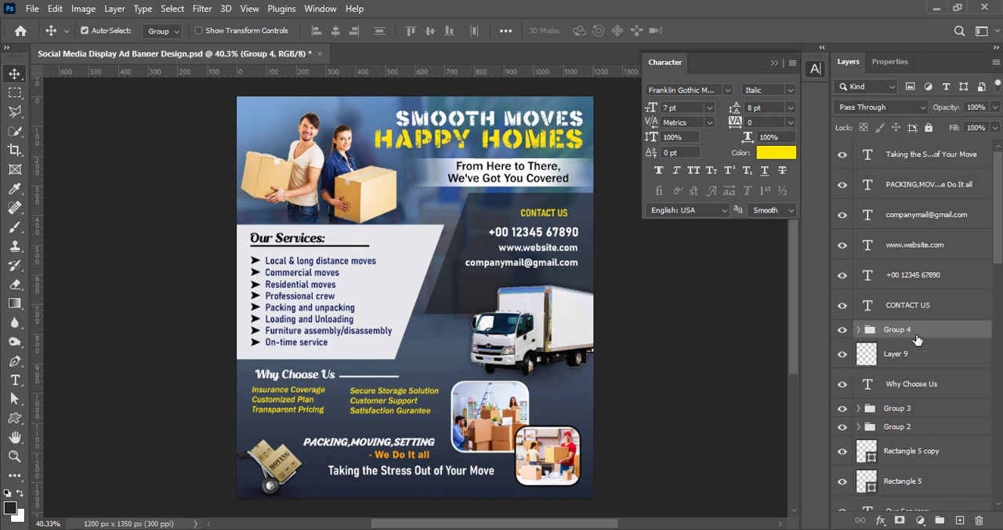
key("shift+Down")
Move the "Why Choose Us" heading and its line, Rectangle 5 copy, into the group with the two lists and save the document.
left_click(912, 382)
left_click(907, 358, "shift")
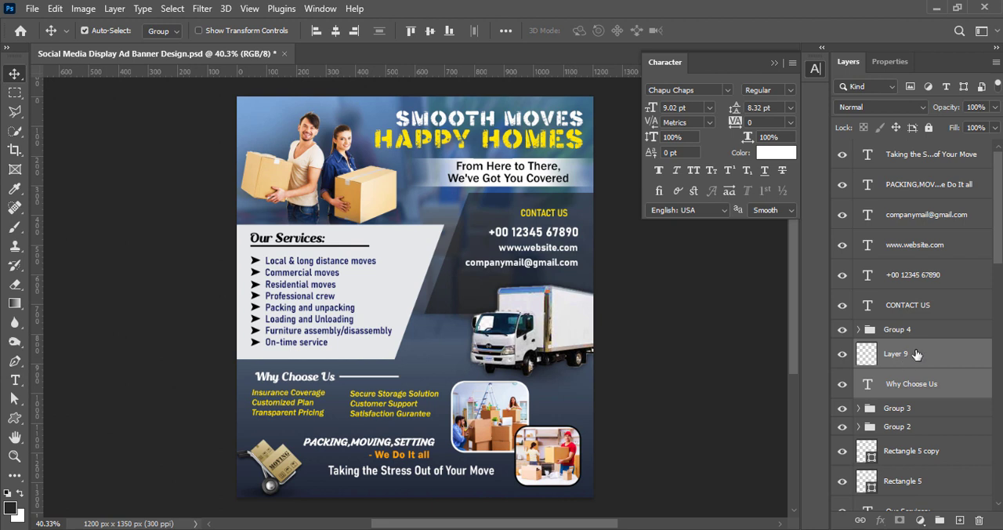
left_click(917, 355, "ctrl")
left_click(898, 388, "ctrl")
left_click_drag(931, 388, 929, 340)
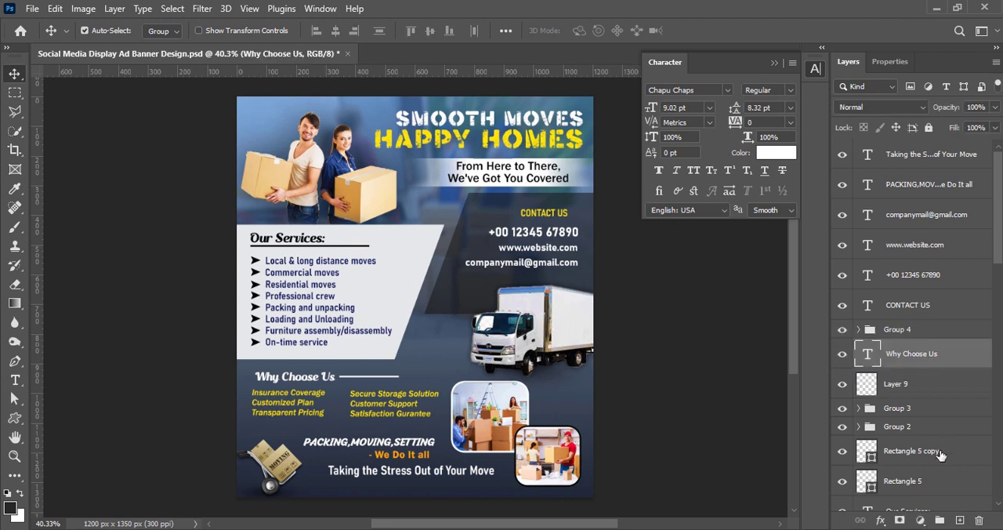
left_click_drag(941, 455, 884, 329)
left_click(922, 387, "shift")
left_click(859, 330)
left_click(859, 331)
left_click(690, 367)
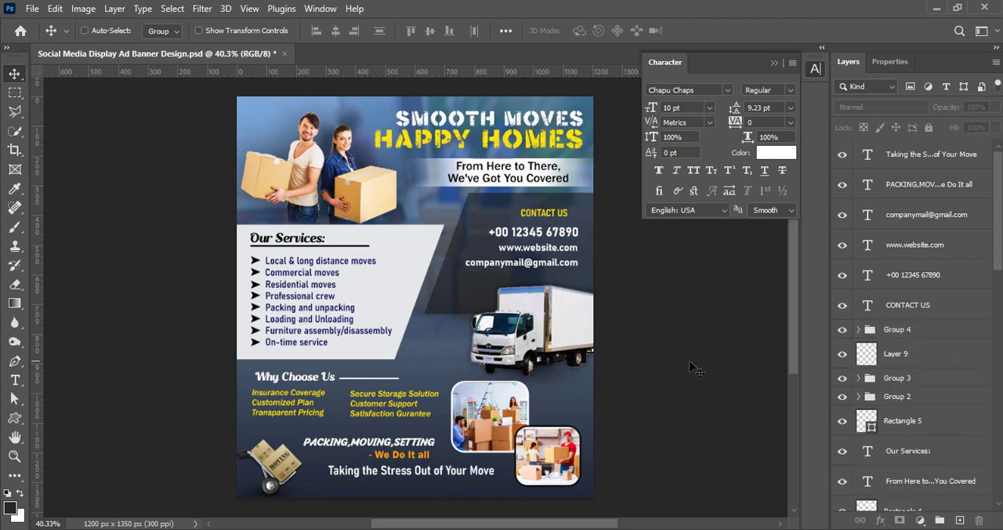
key("ctrl+s")
left_click(931, 335)
key("ctrl+t")
left_click(727, 31)
left_click(748, 388)
Nudge the "Why Choose Us" heading and its line slightly to the right above the two list columns.
left_click(859, 330)
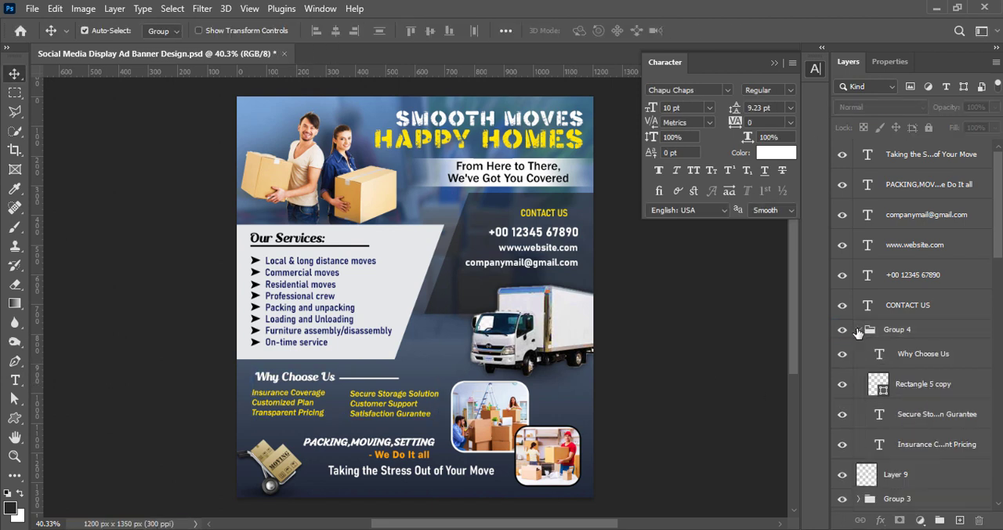
left_click(922, 356)
left_click(927, 391, "shift")
left_click(645, 384)
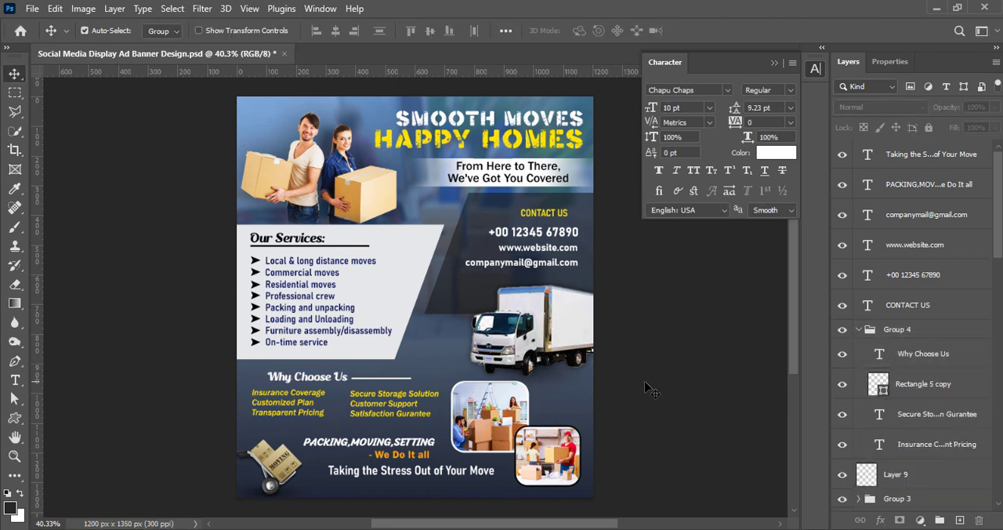
Add the text "LOGO" in the banner's upper-left corner, above the couple carrying boxes.
key("t")
left_click(256, 113)
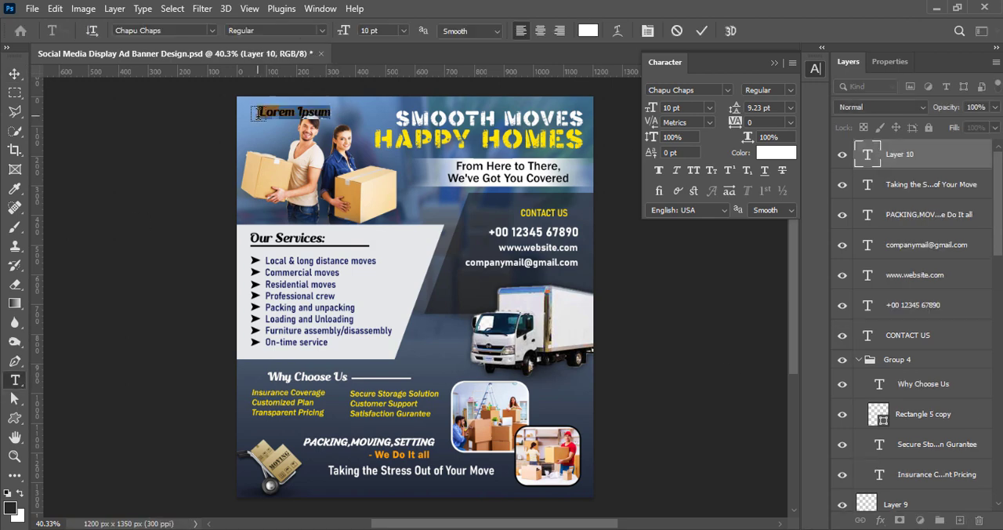
type("LOGO")
key("ctrl+a")
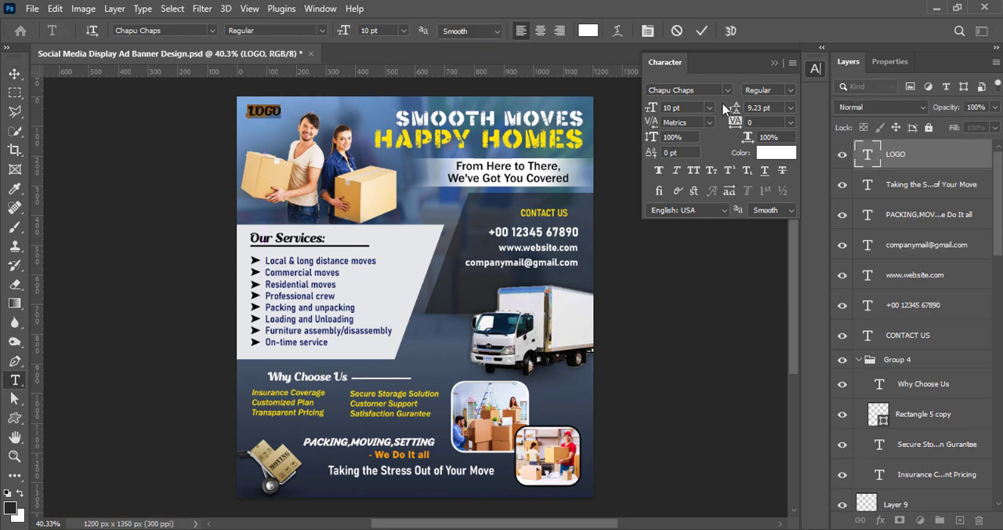
Format the LOGO text in Bahnschrift Bold at 8 pt.
left_click(727, 90)
left_click(718, 135)
left_click(790, 90)
left_click(822, 269)
left_click(709, 108)
left_click(703, 140)
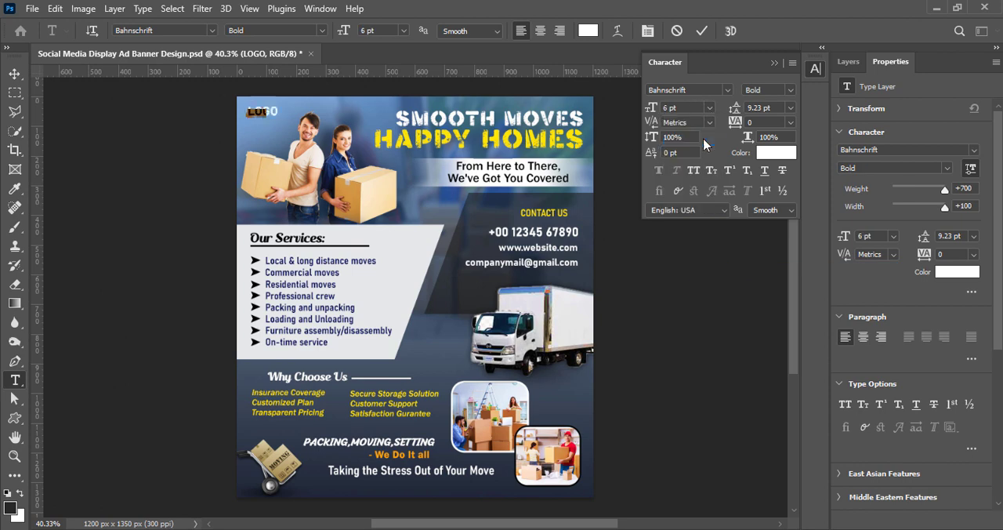
left_click(710, 107)
left_click(691, 138)
Finish the LOGO text, nudge it slightly to the right and save the document.
left_click(702, 31)
key("v")
left_click(848, 62)
left_click(701, 291)
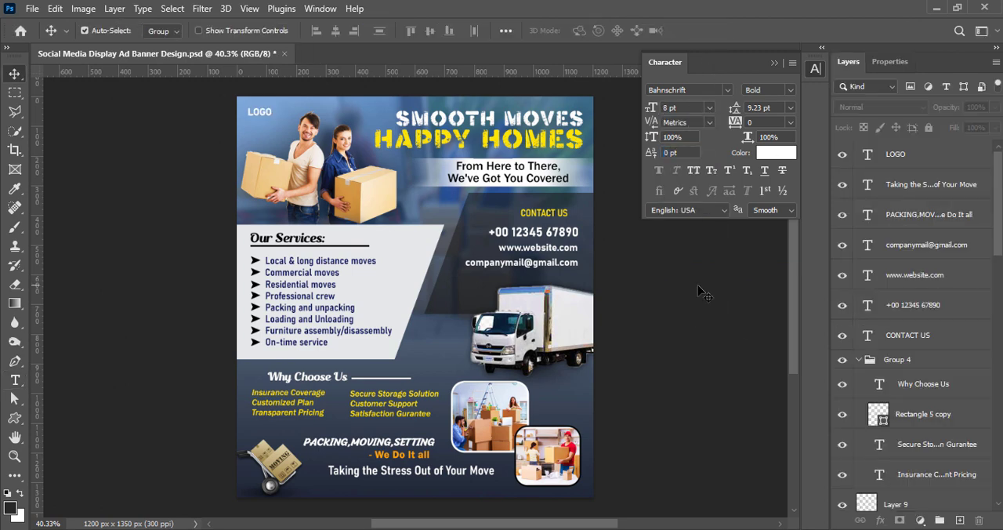
left_click(908, 155)
left_click(717, 315)
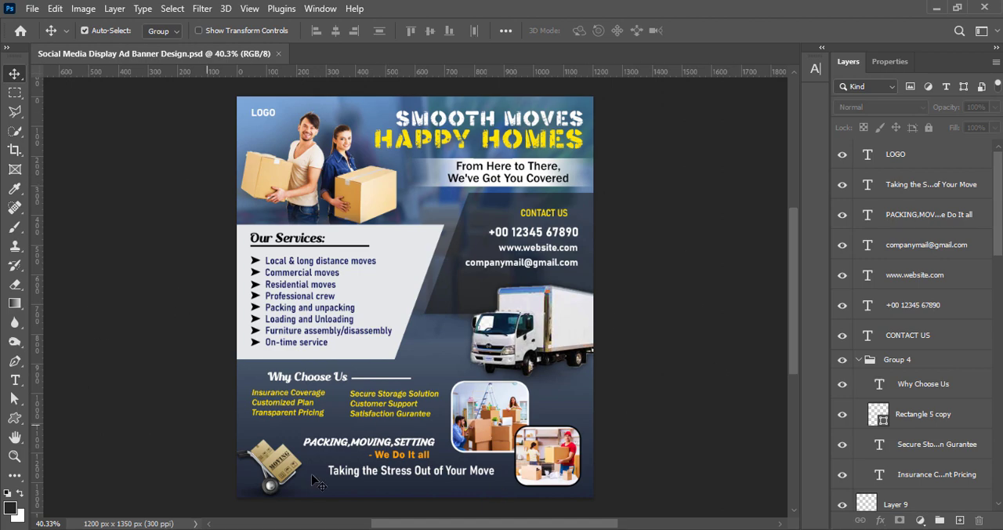
scroll(445, 307, "down", 3)
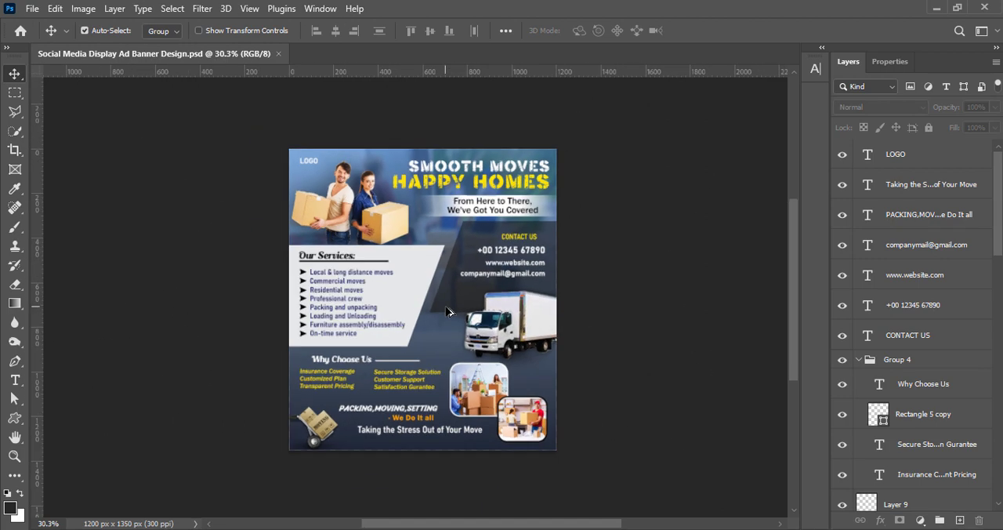
scroll(446, 307, "up", 4)
scroll(446, 308, "down", 4)
scroll(448, 311, "up", 4)
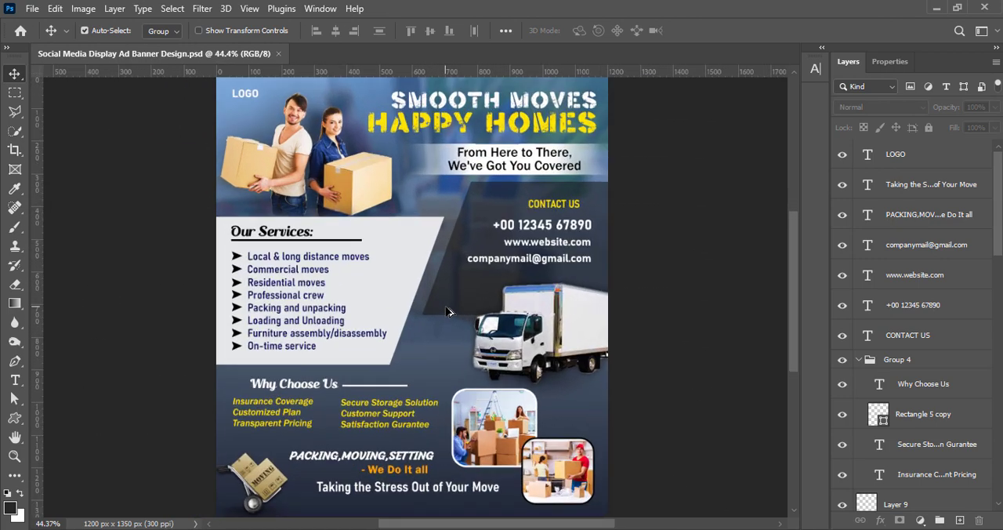
scroll(447, 312, "down", 6)
scroll(449, 310, "up", 4)
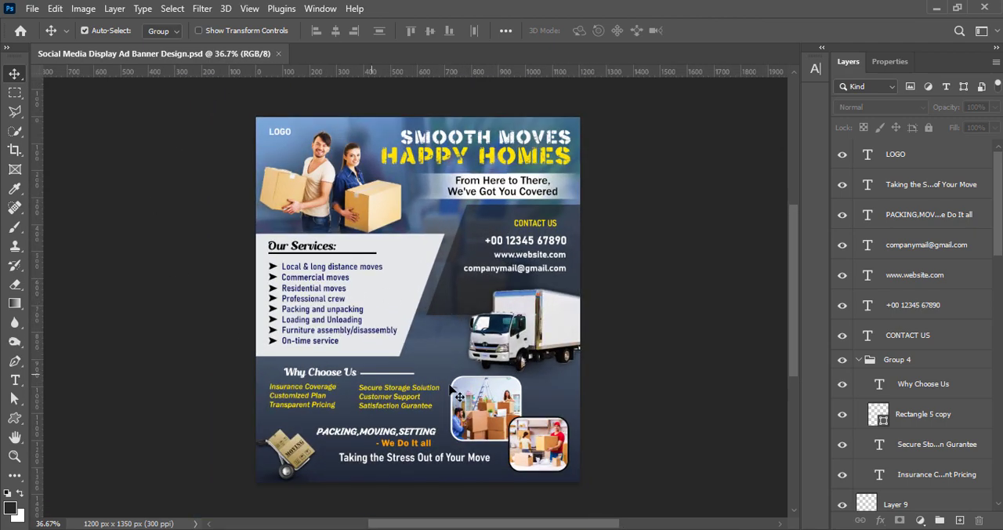